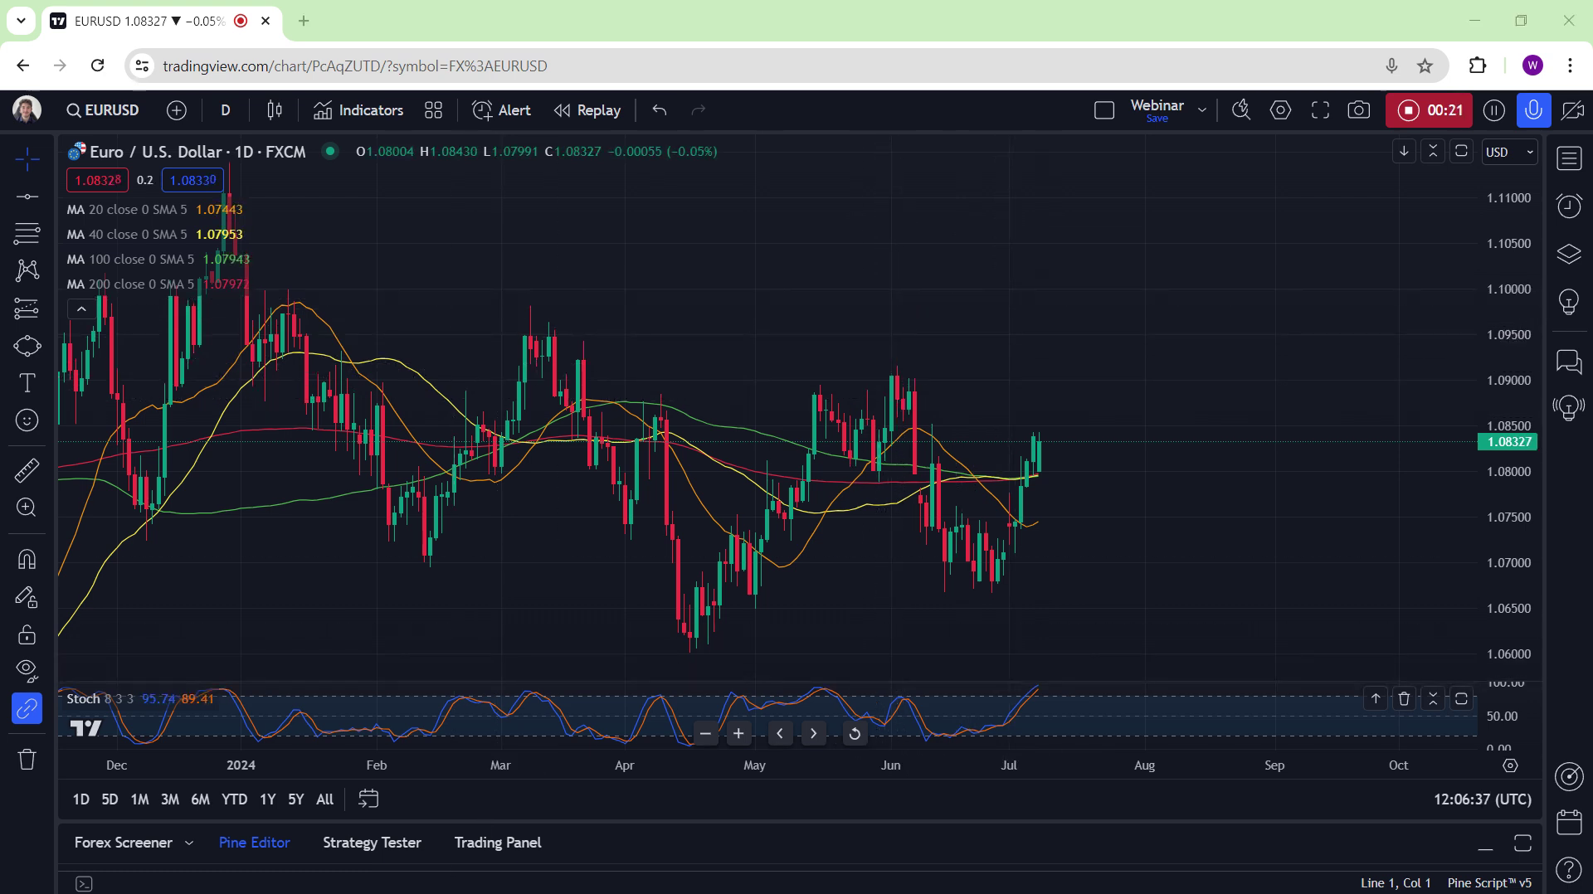
Zoom the EURUSD daily chart out to show more price history
scroll(920, 252, down, 2)
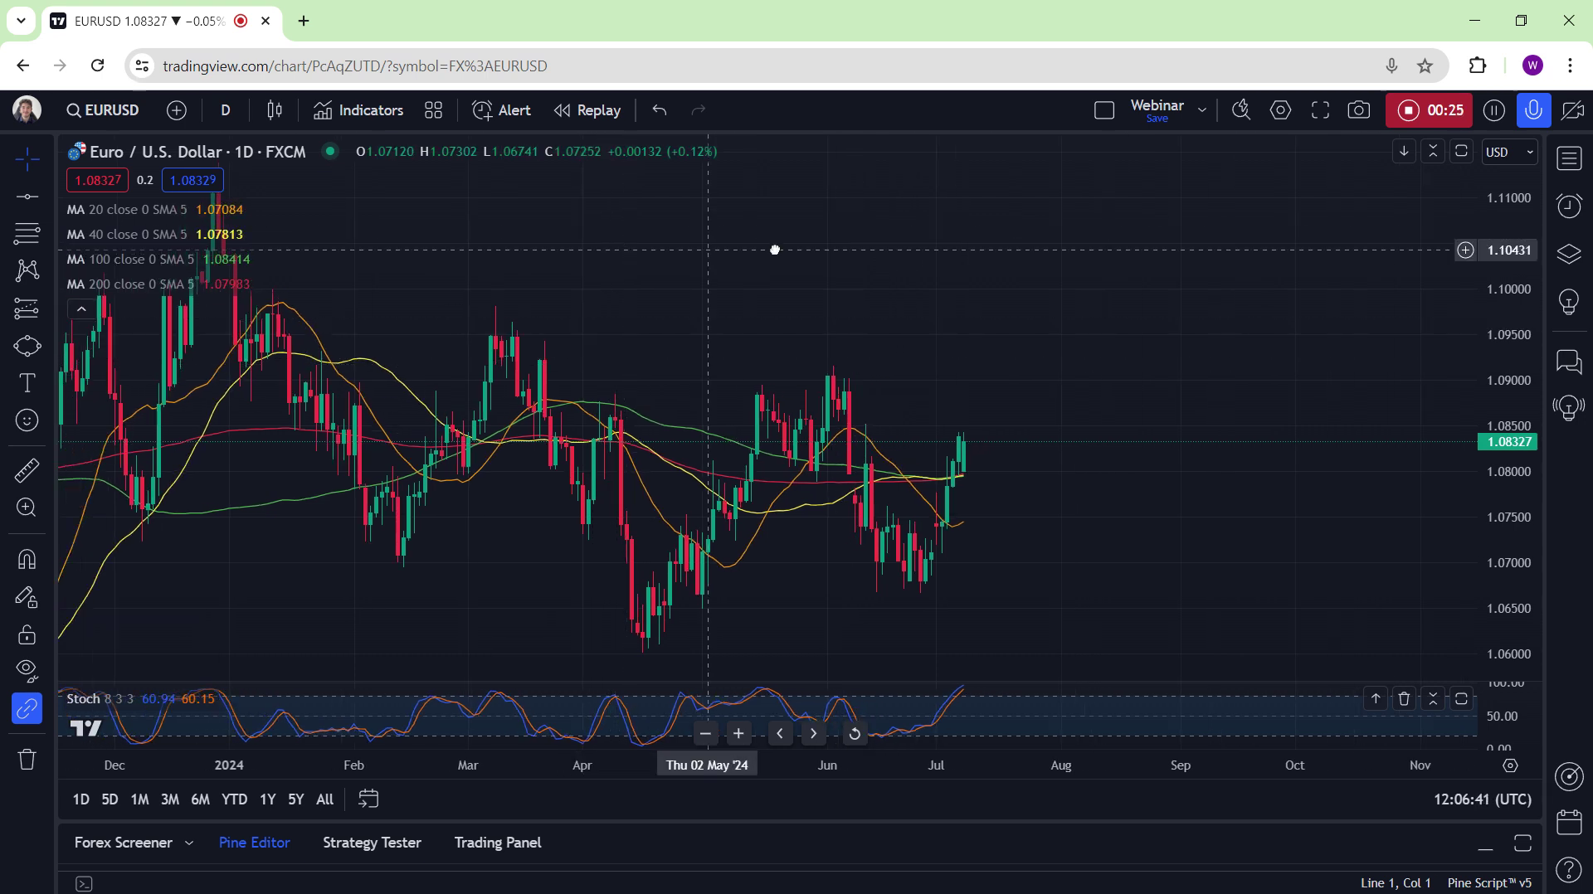
scroll(836, 257, down, 1)
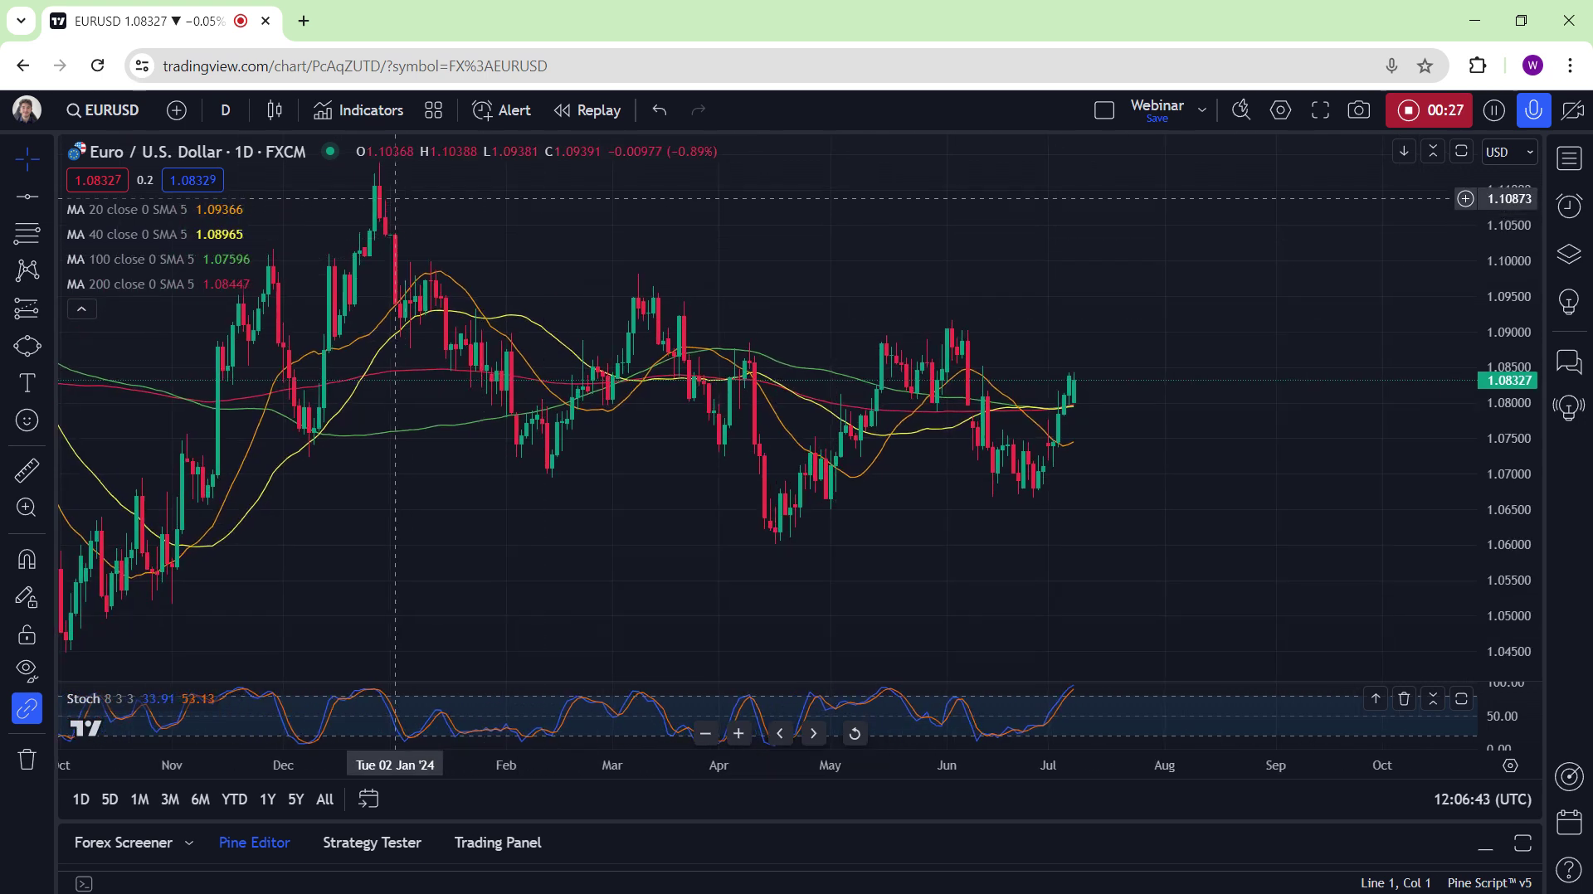
Draw a red descending trend line from the January high toward 11 September
click(47, 197)
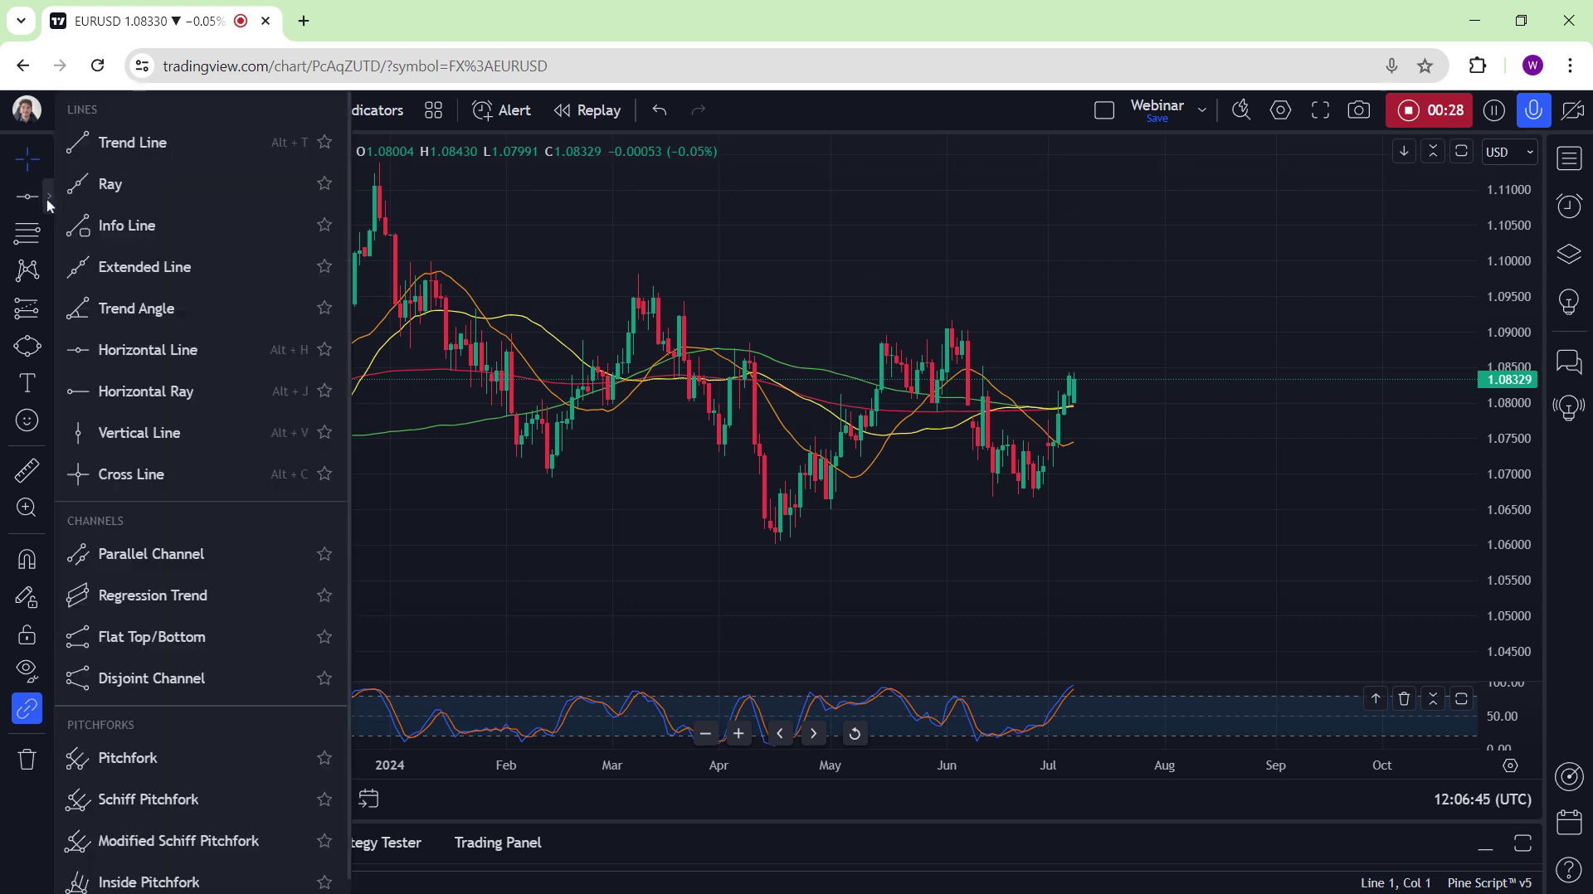
click(126, 154)
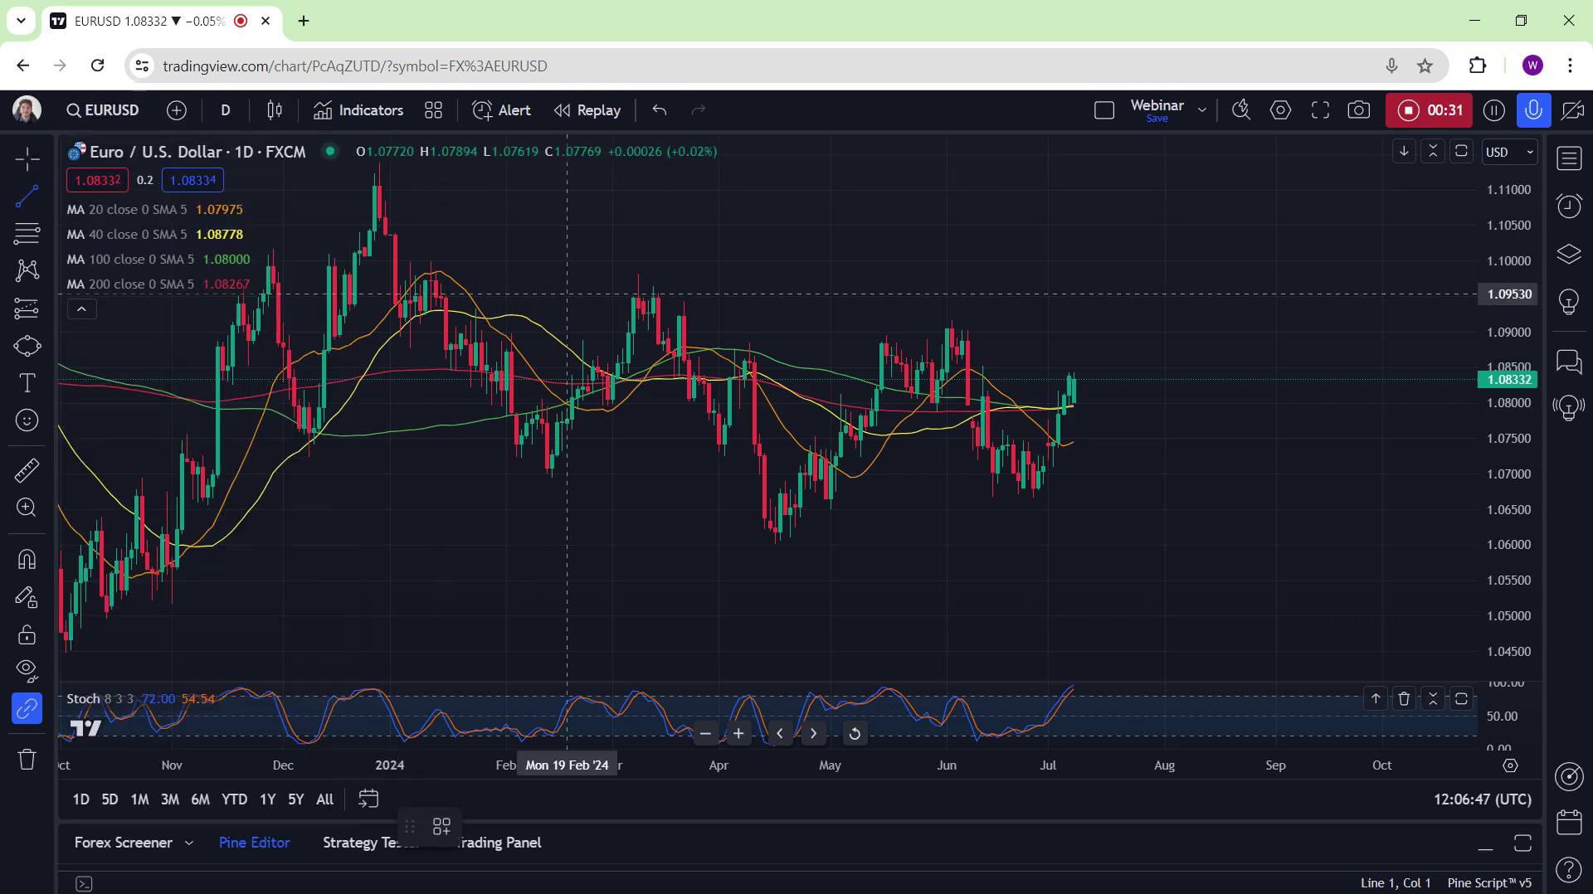
click(487, 263)
click(1307, 382)
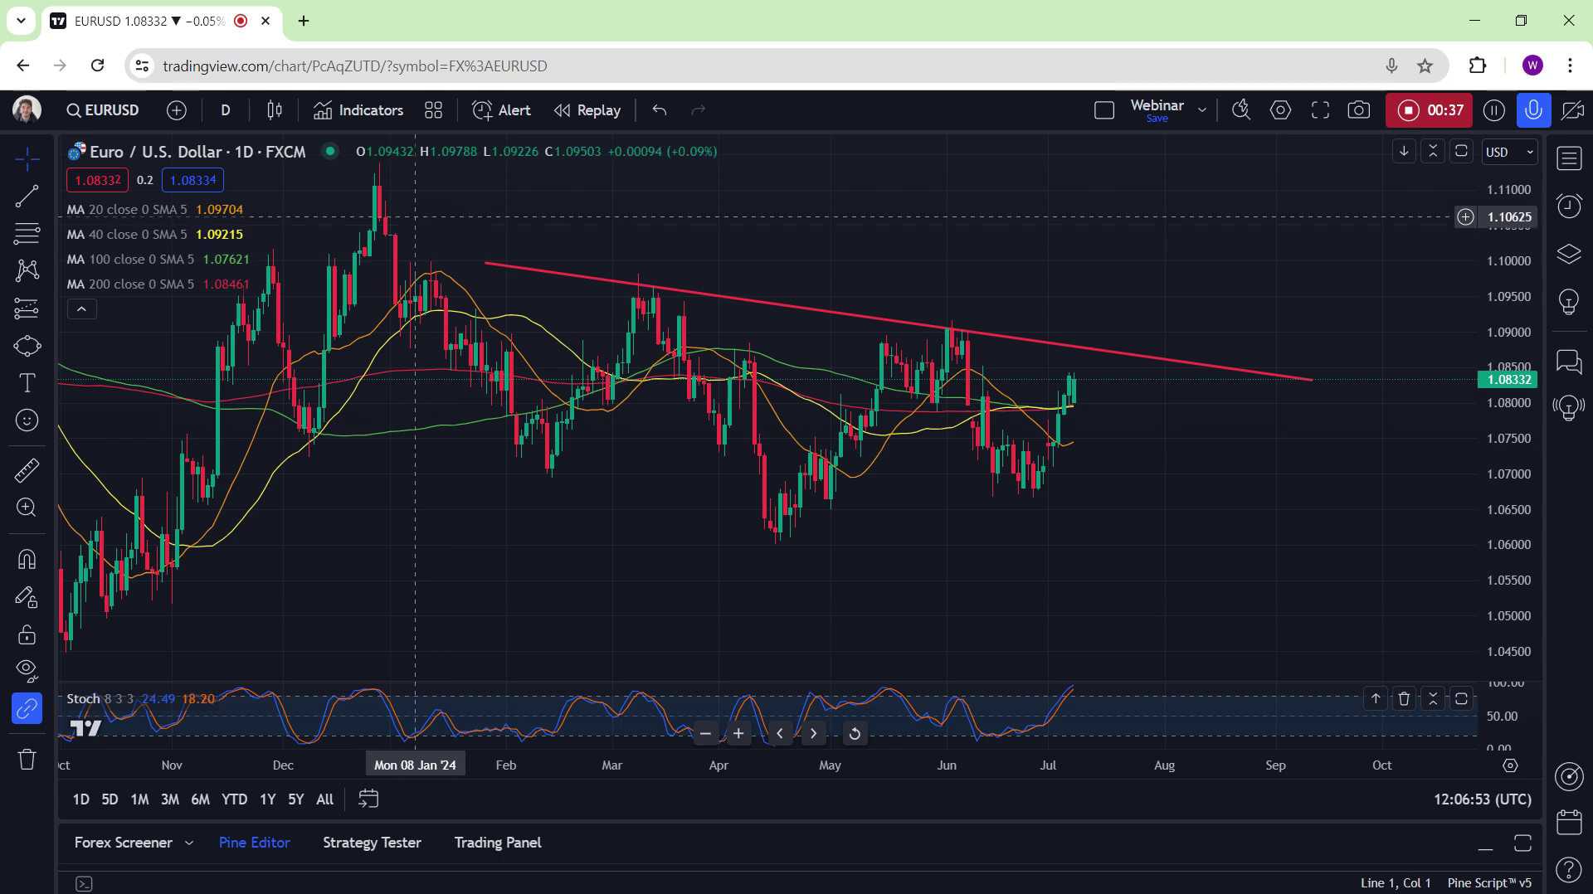
drag(487, 263, 440, 254)
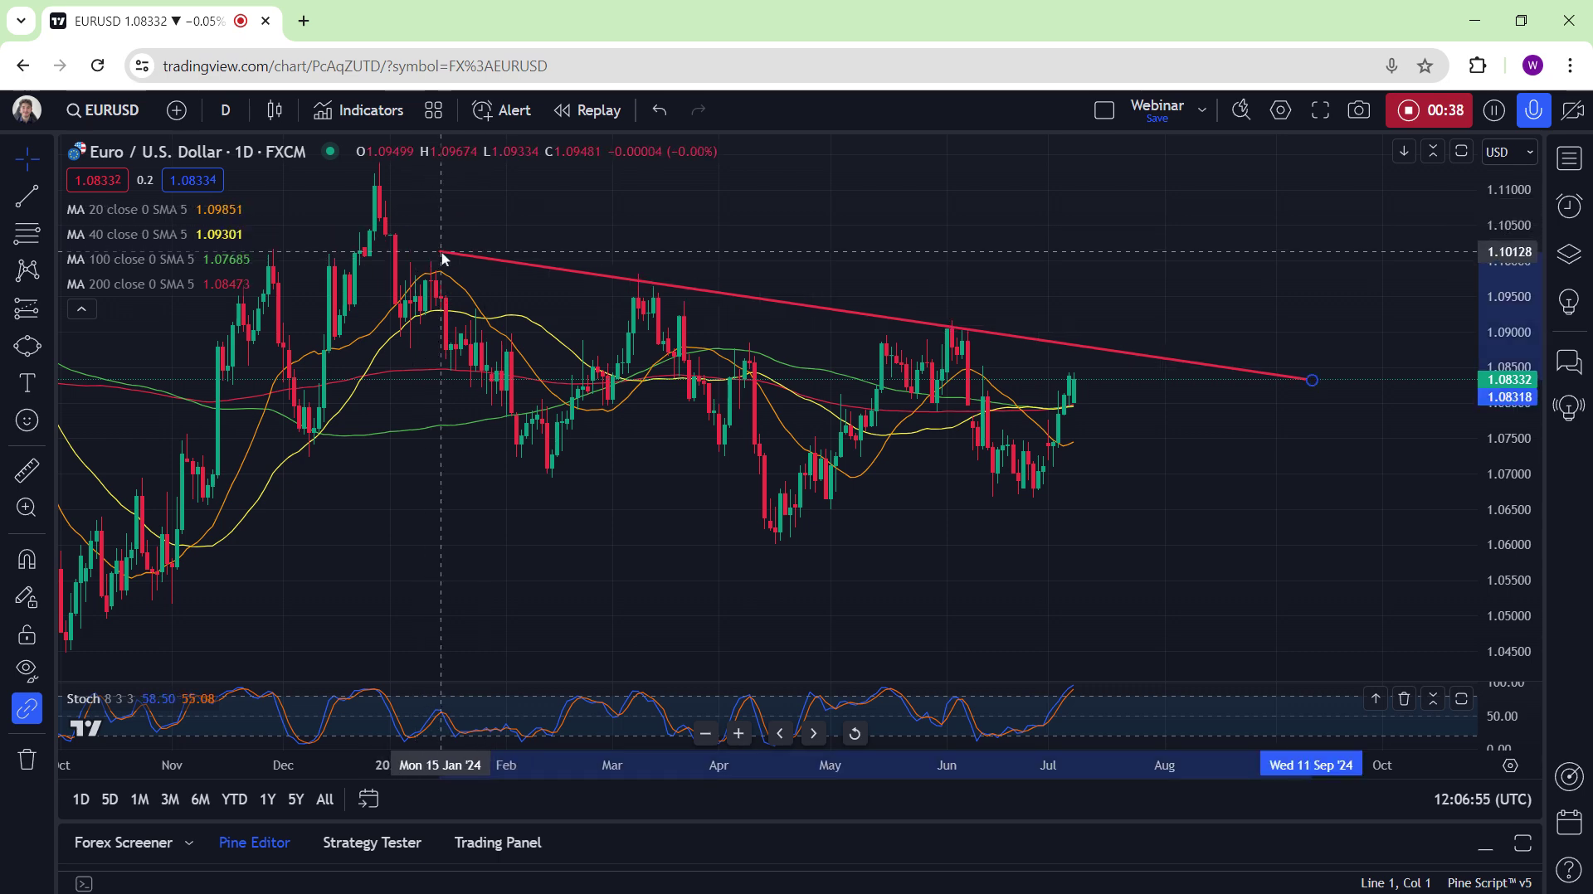
drag(932, 290, 892, 288)
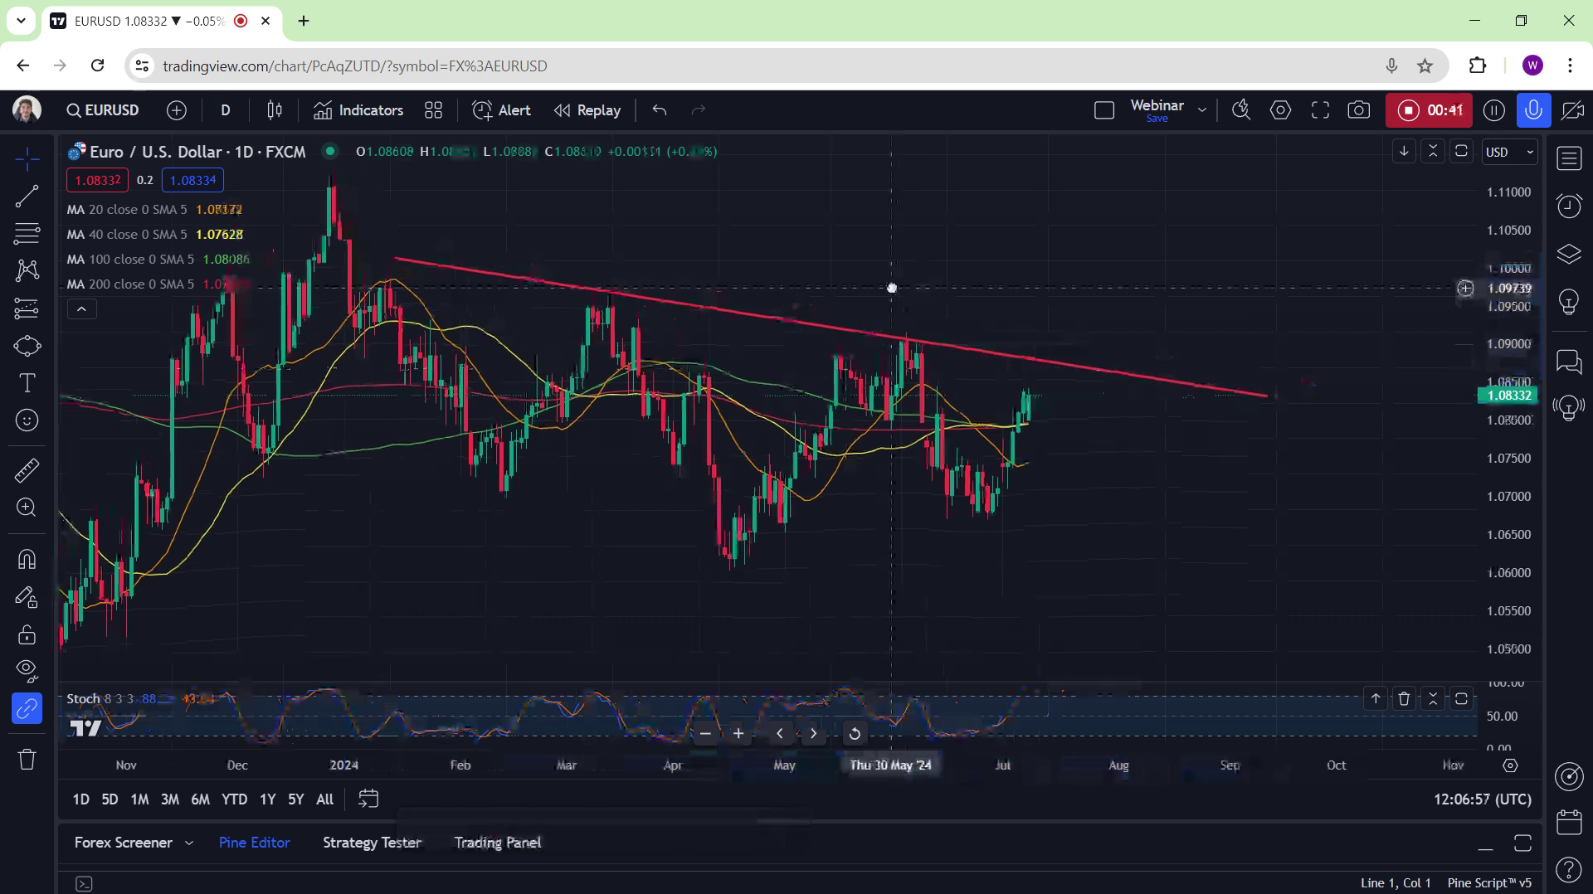
scroll(892, 288, up, 1)
scroll(889, 288, down, 1)
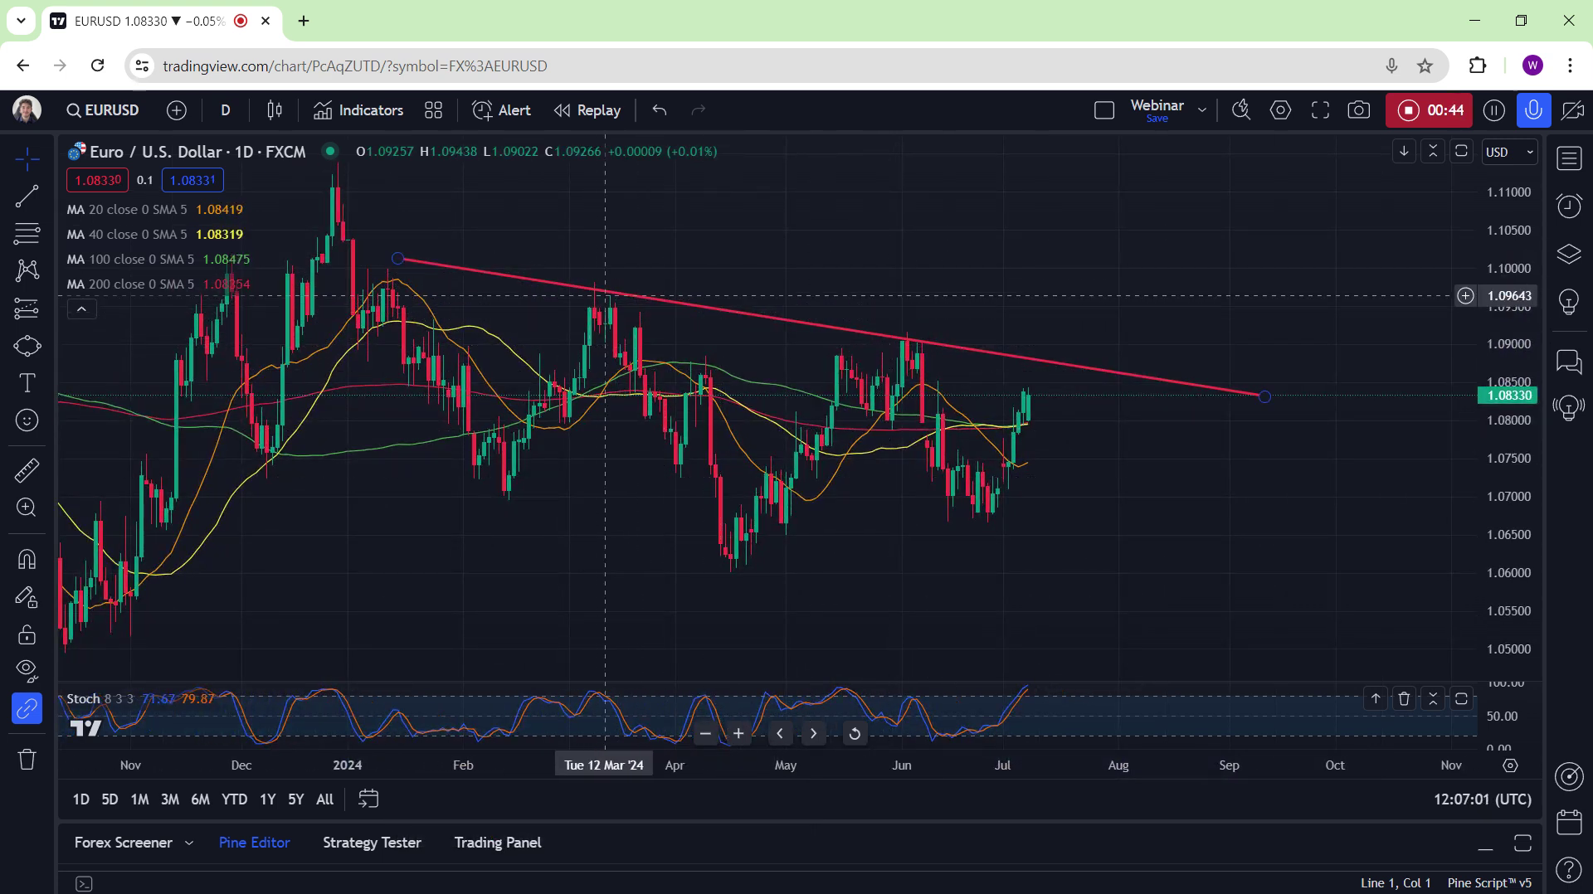
Draw a rising support line from the February lows toward 11 September under the price
click(11, 203)
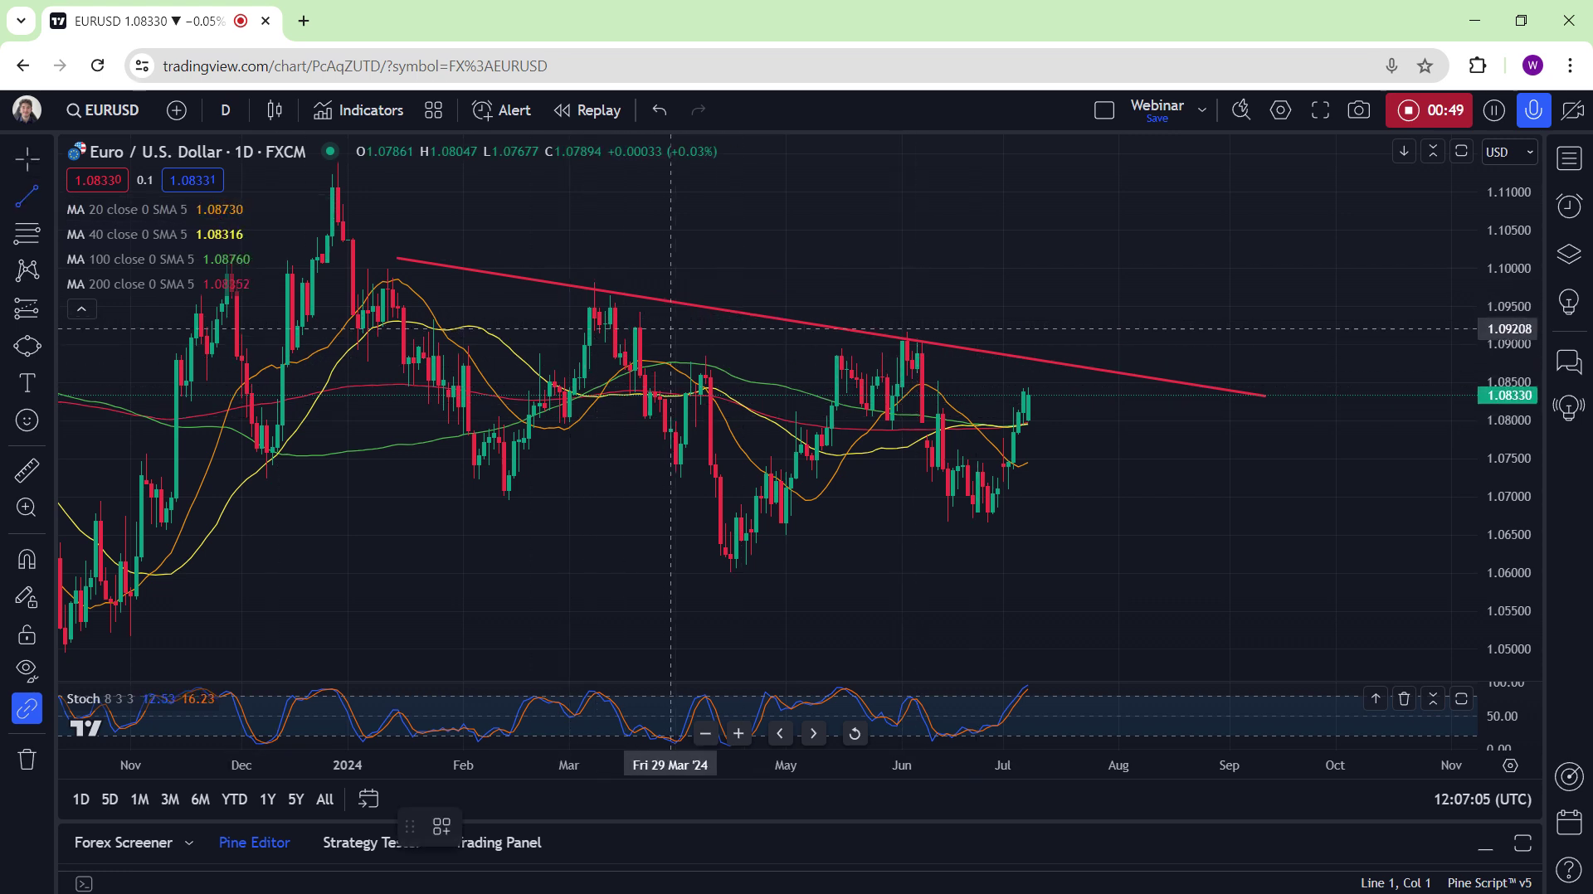
click(635, 596)
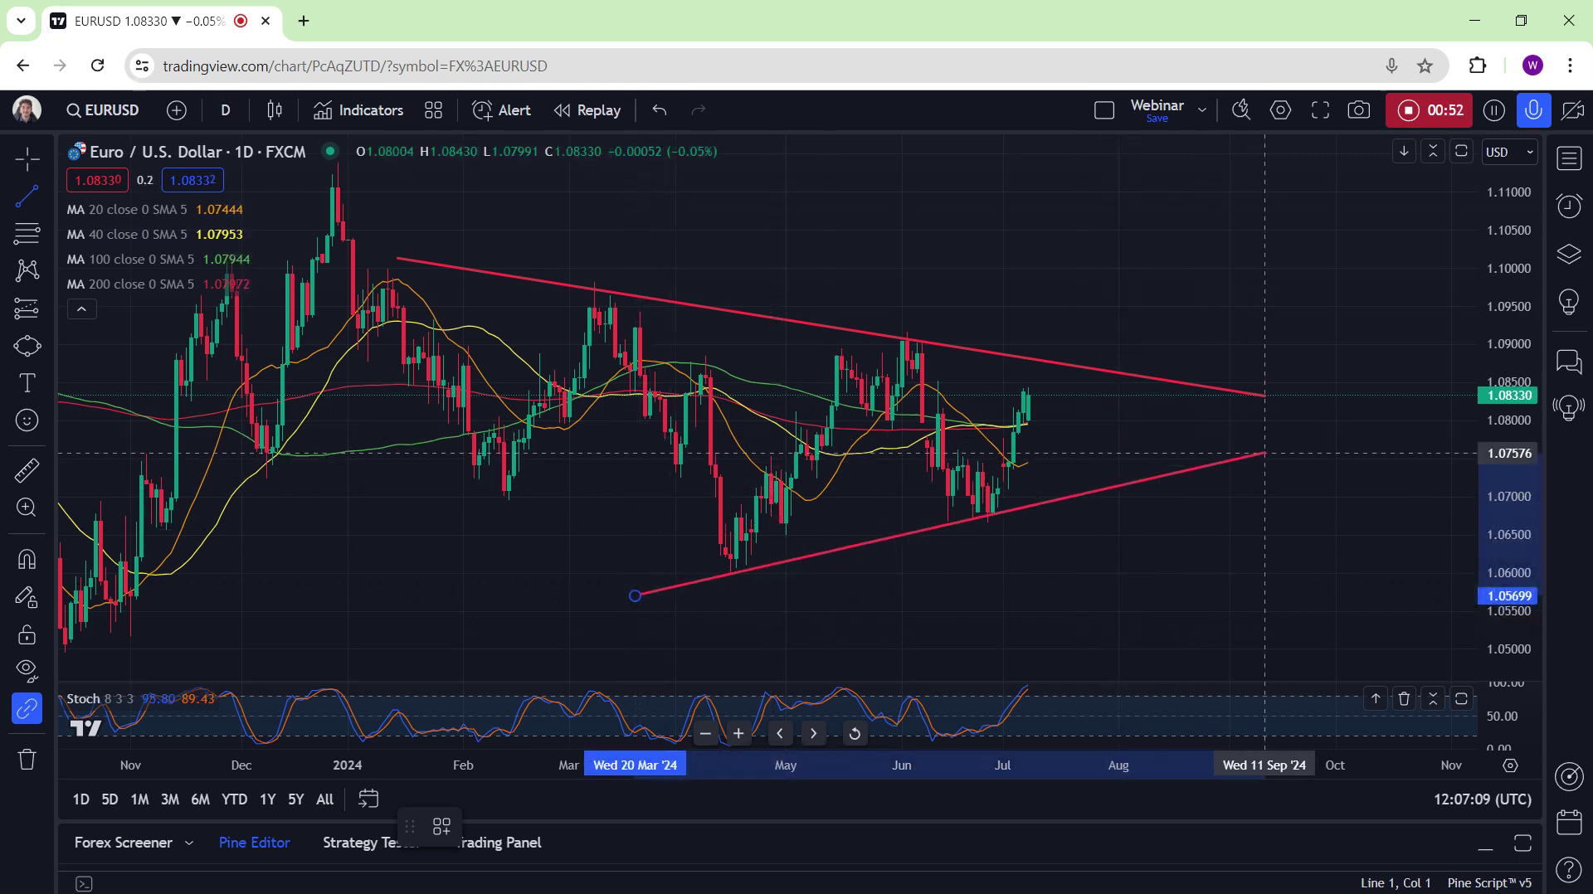
click(1265, 454)
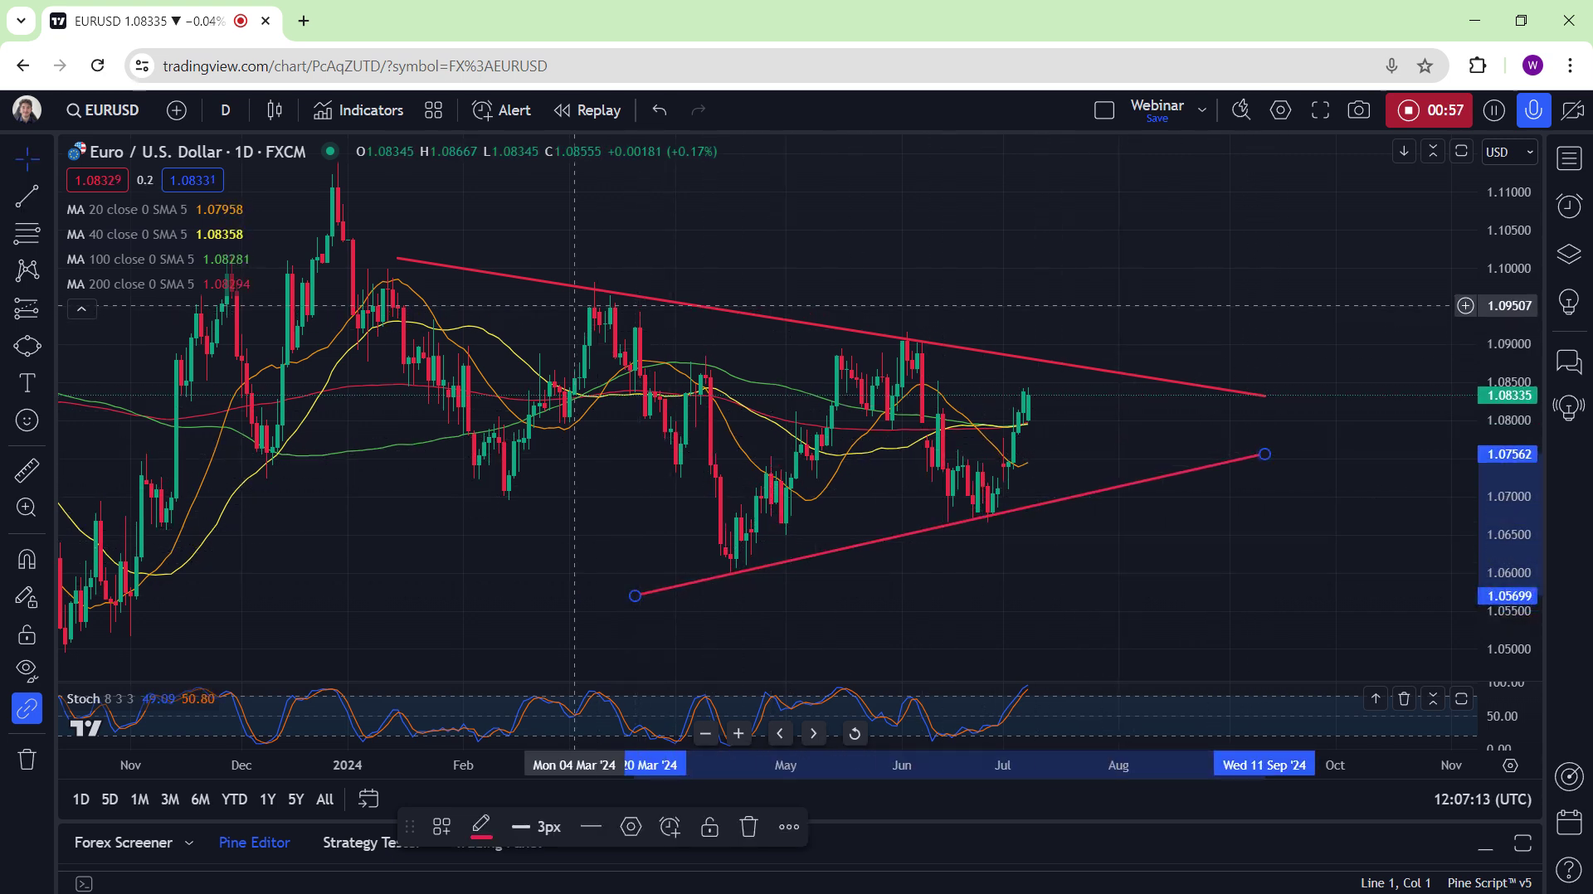
drag(1309, 326, 1233, 327)
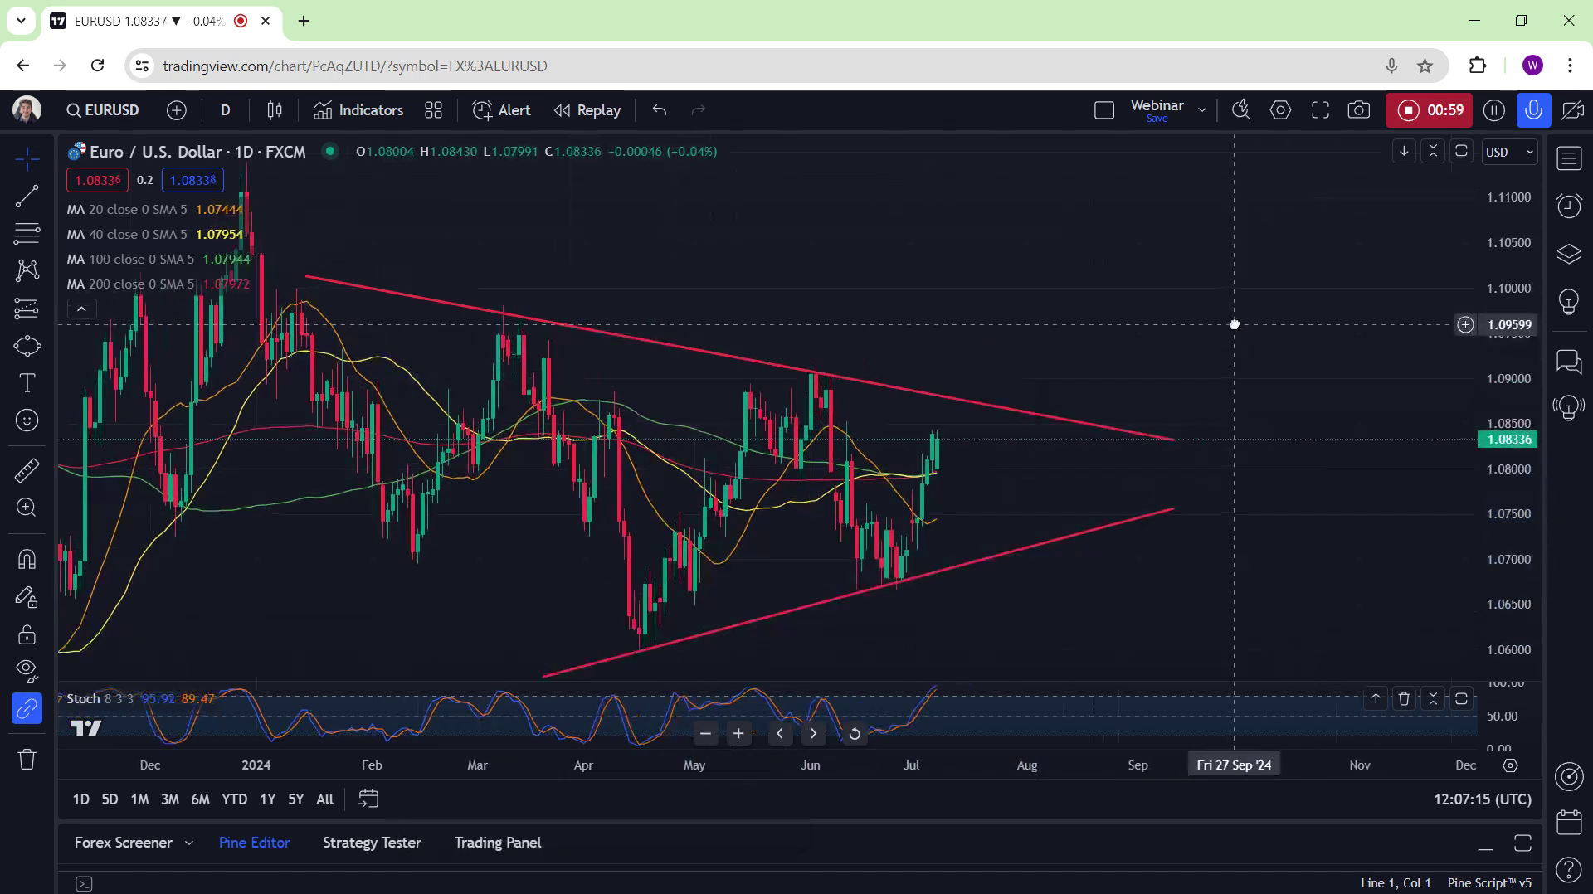
scroll(1233, 309, down, 3)
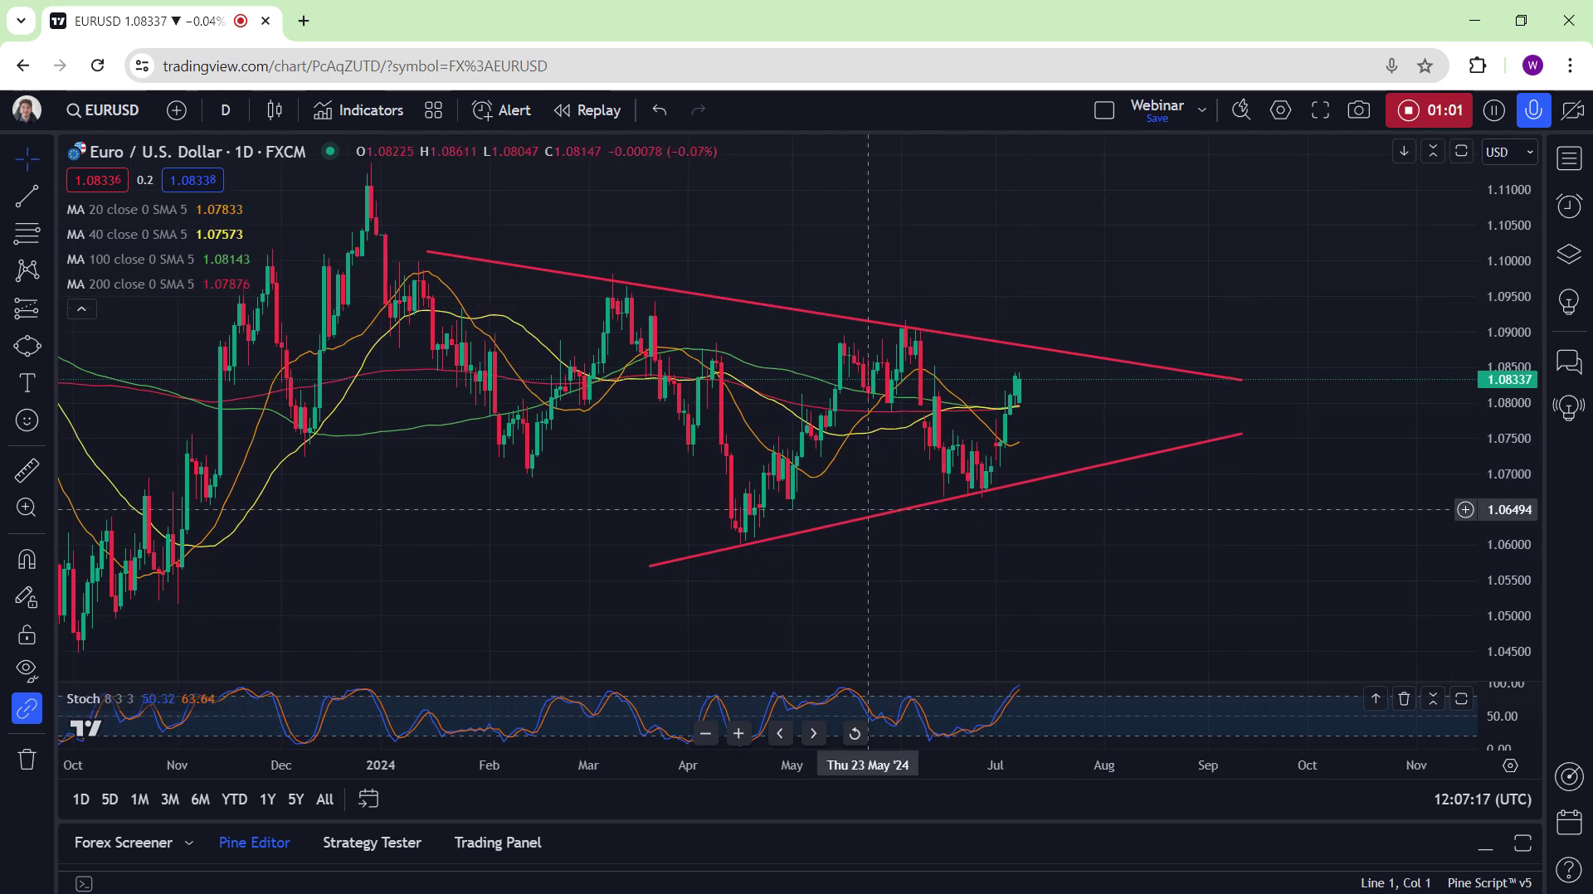
drag(650, 565, 495, 598)
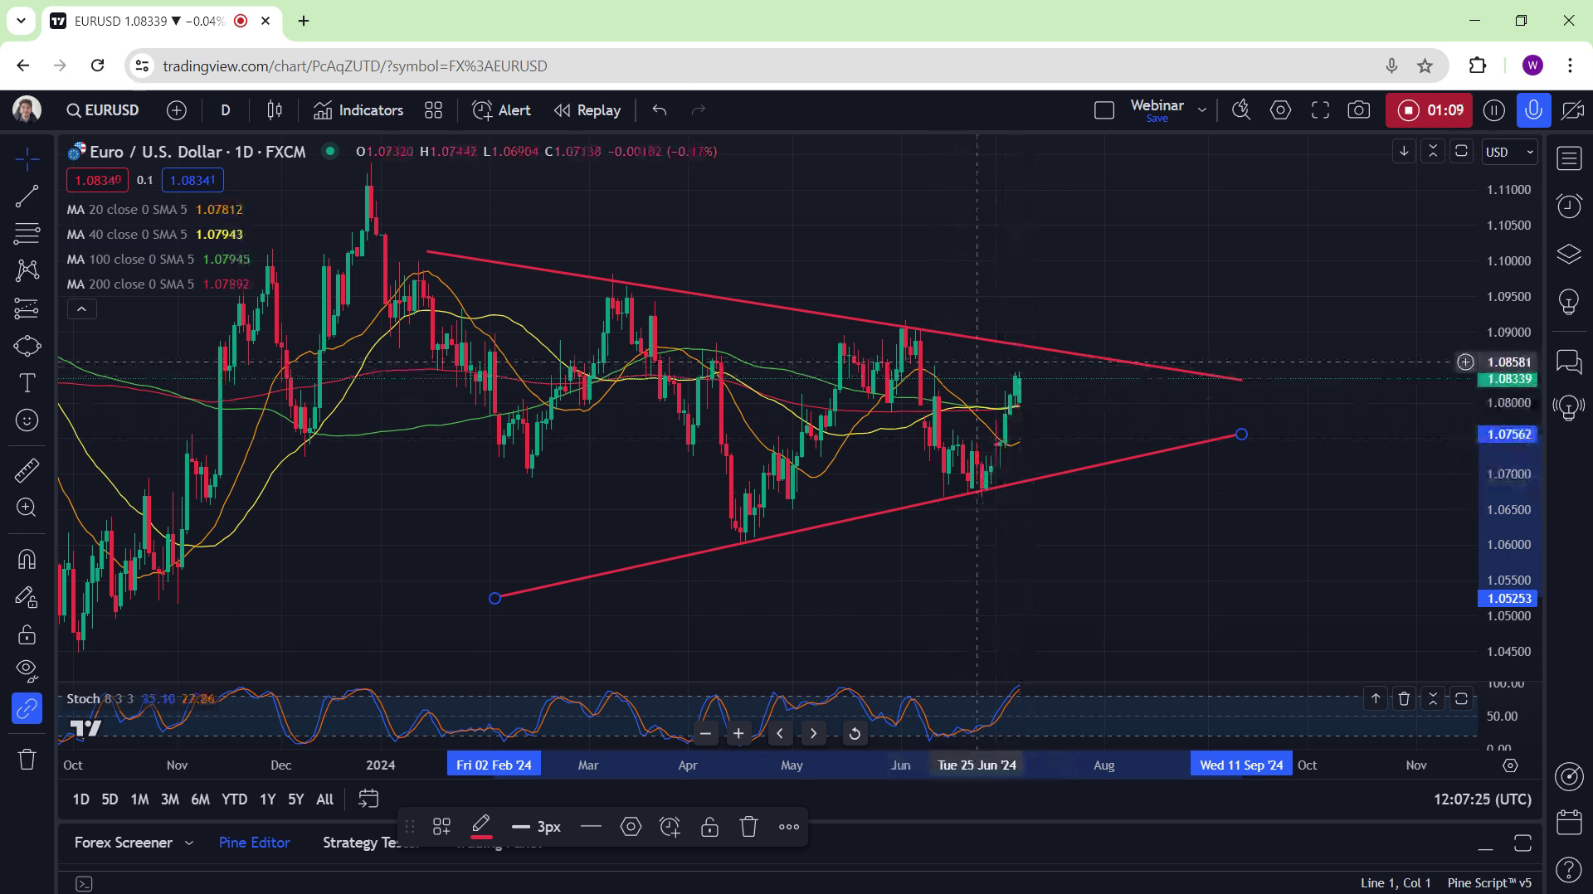
Mark a shape zone along the 1.083 price level
scroll(402, 369, up, 2)
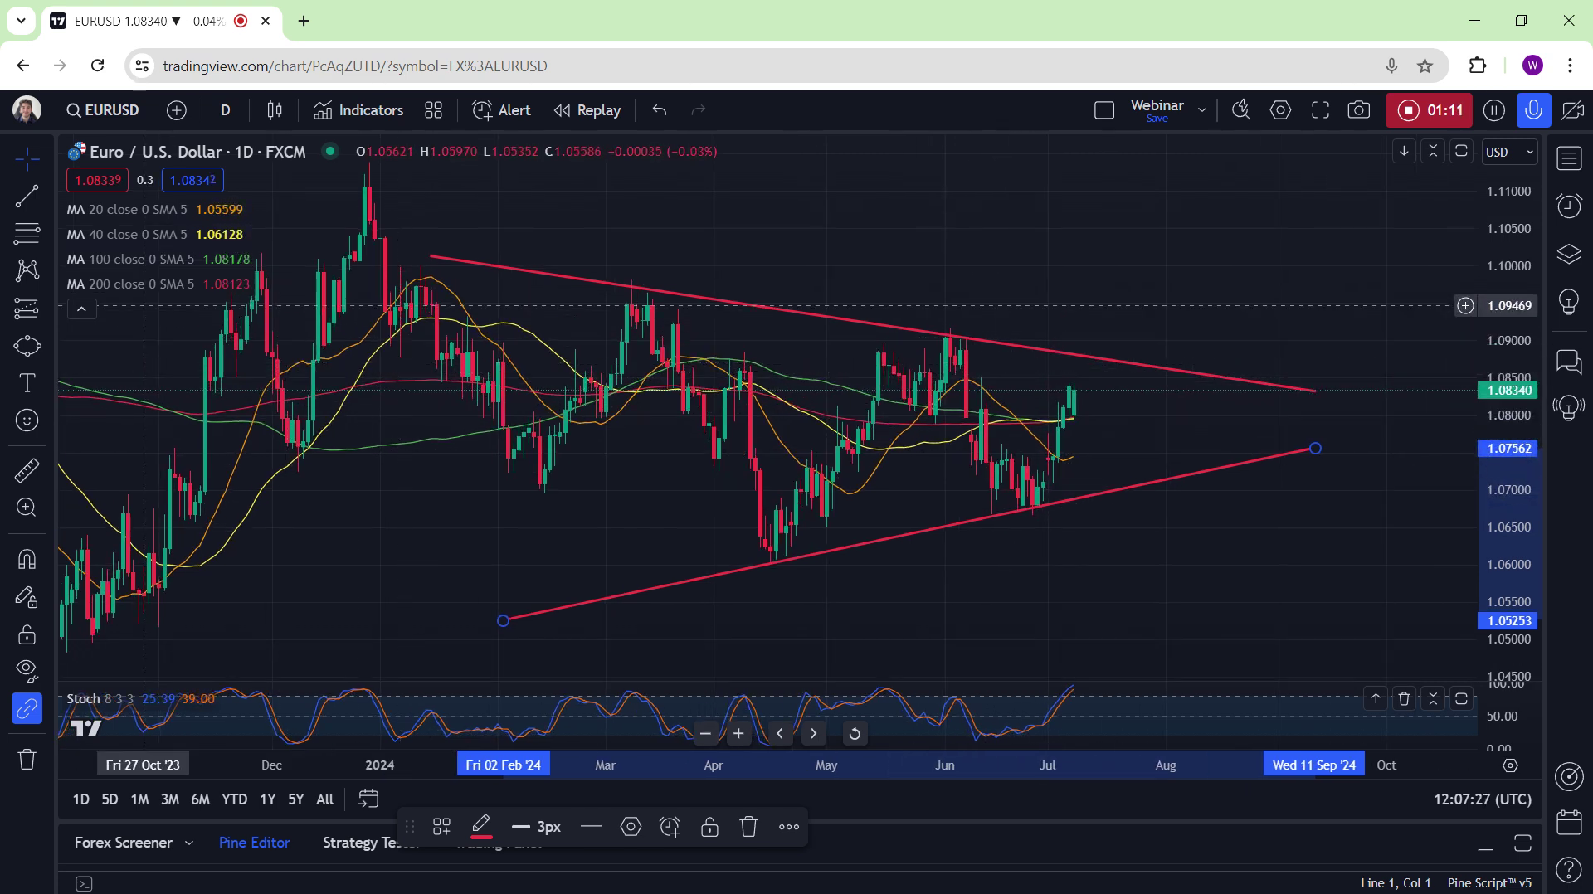
click(29, 345)
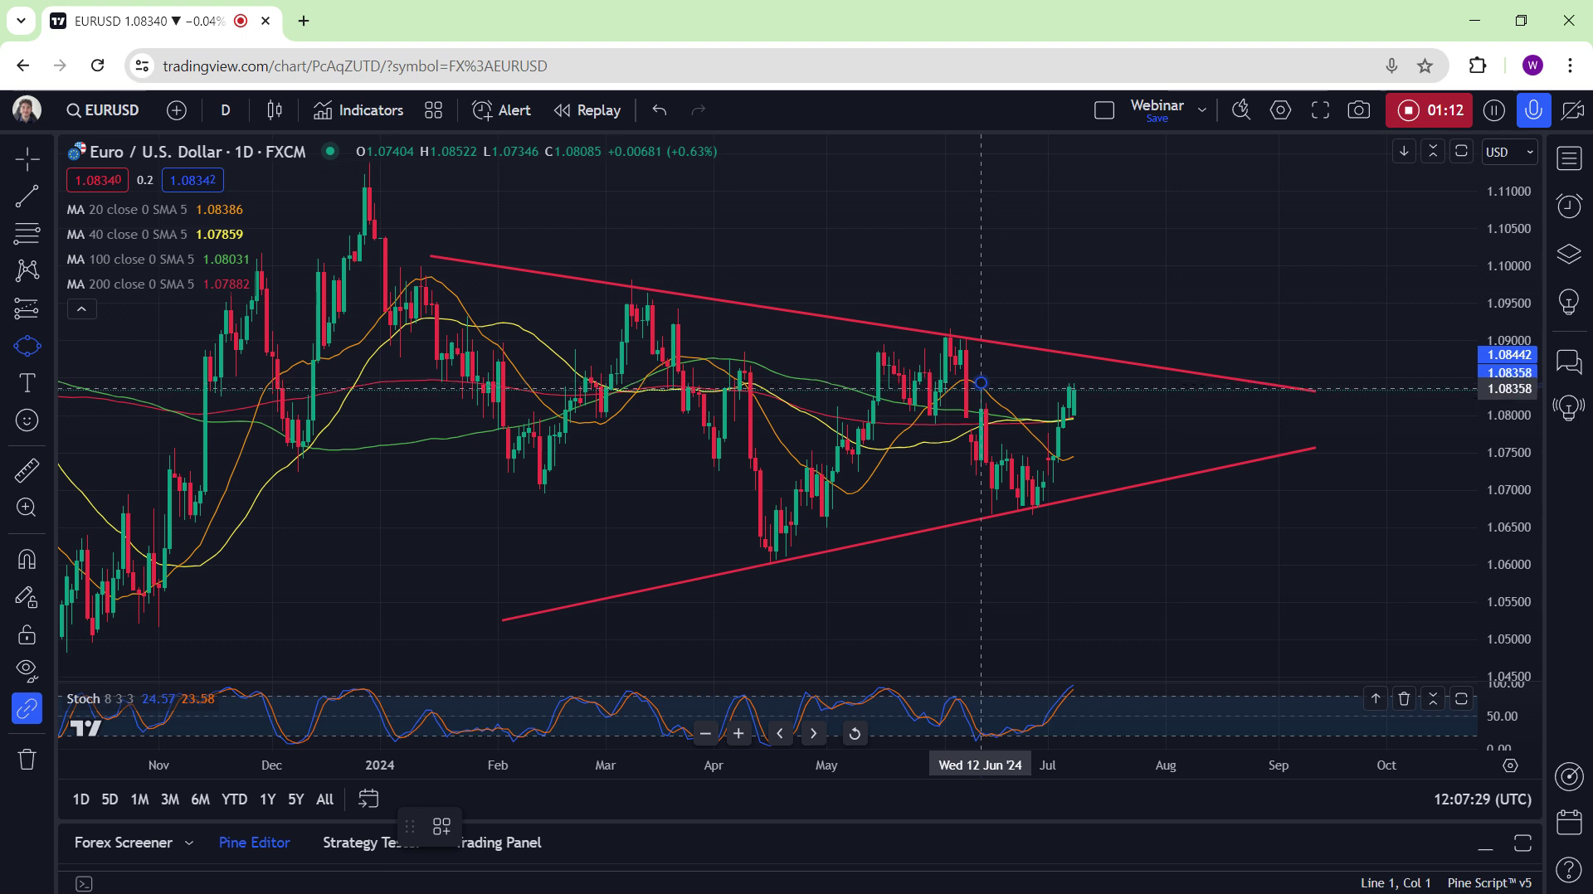
drag(981, 383, 267, 390)
click(665, 369)
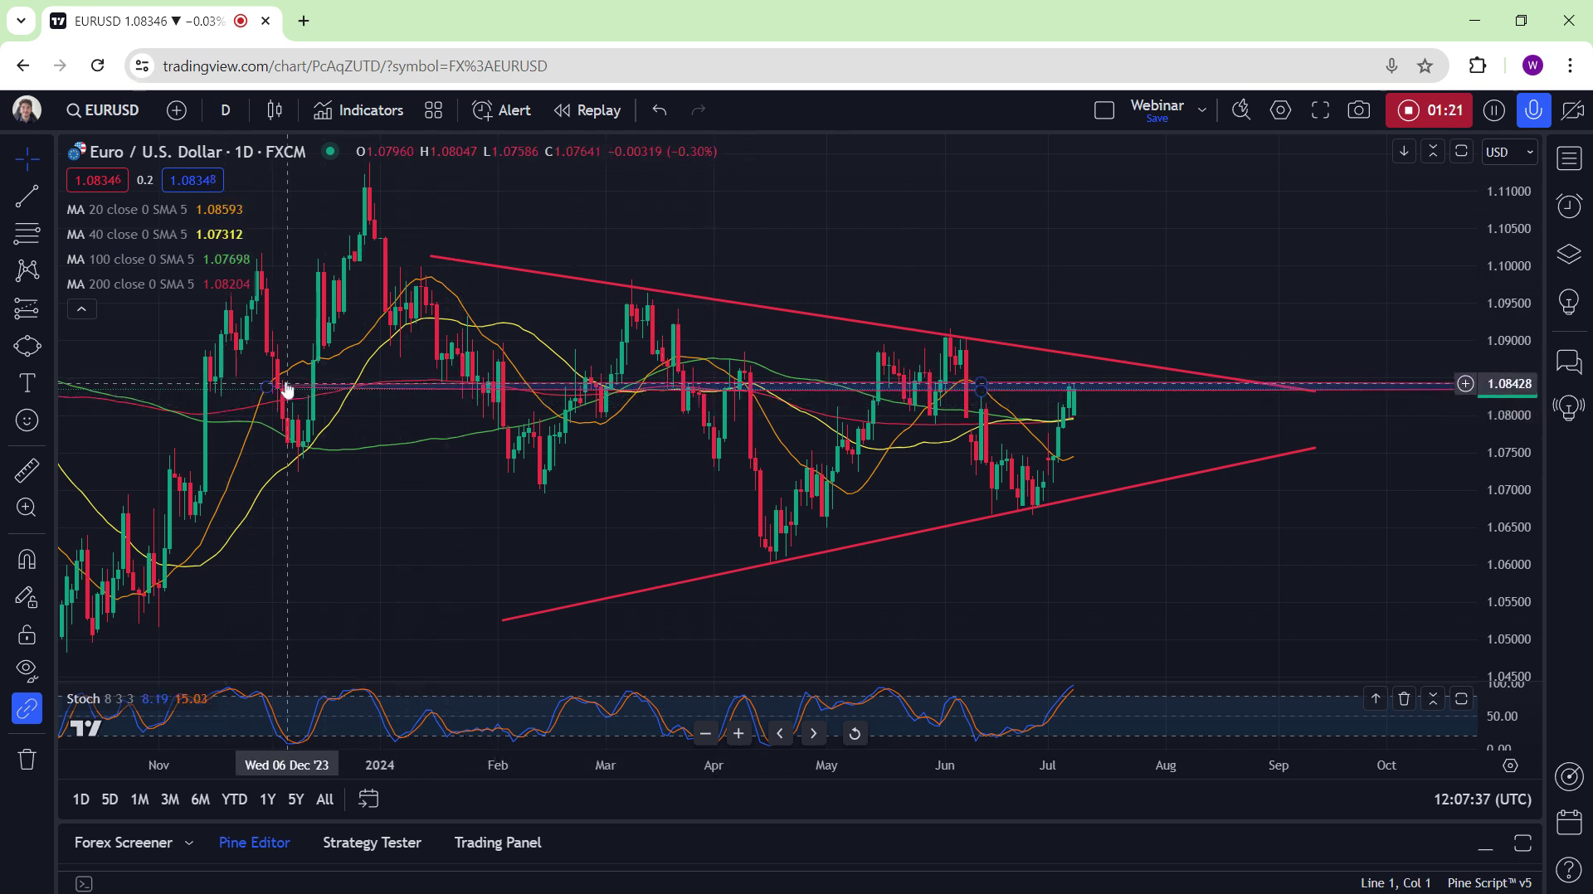
Enlarge the Stochastic pane and ring its peaks above 80 with a purple ellipse
drag(1034, 259, 995, 258)
scroll(995, 258, up, 1)
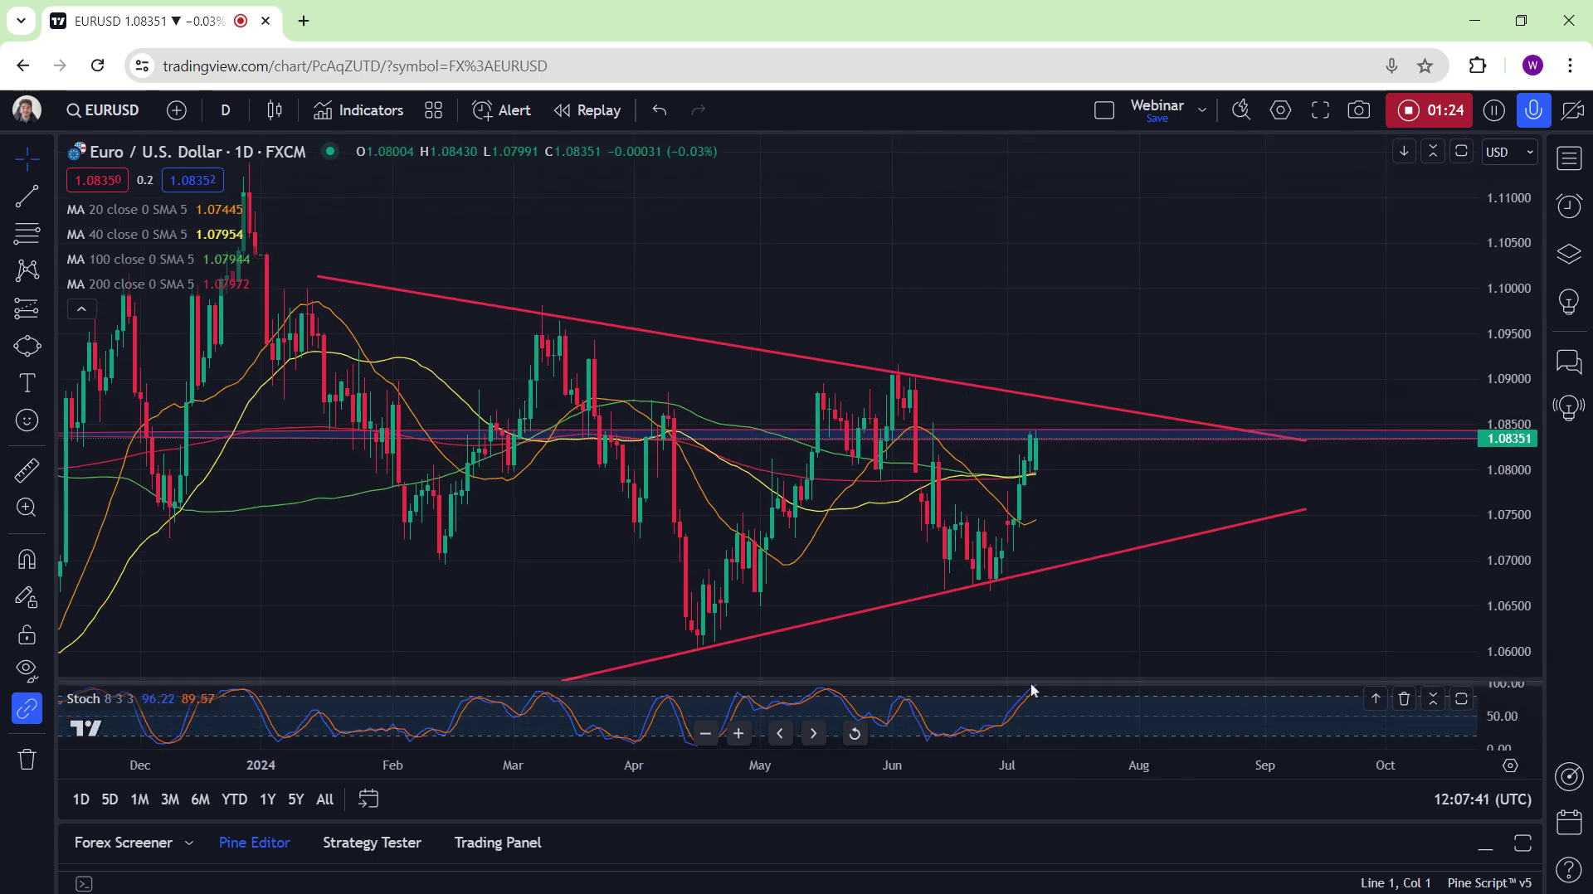
scroll(1139, 603, down, 3)
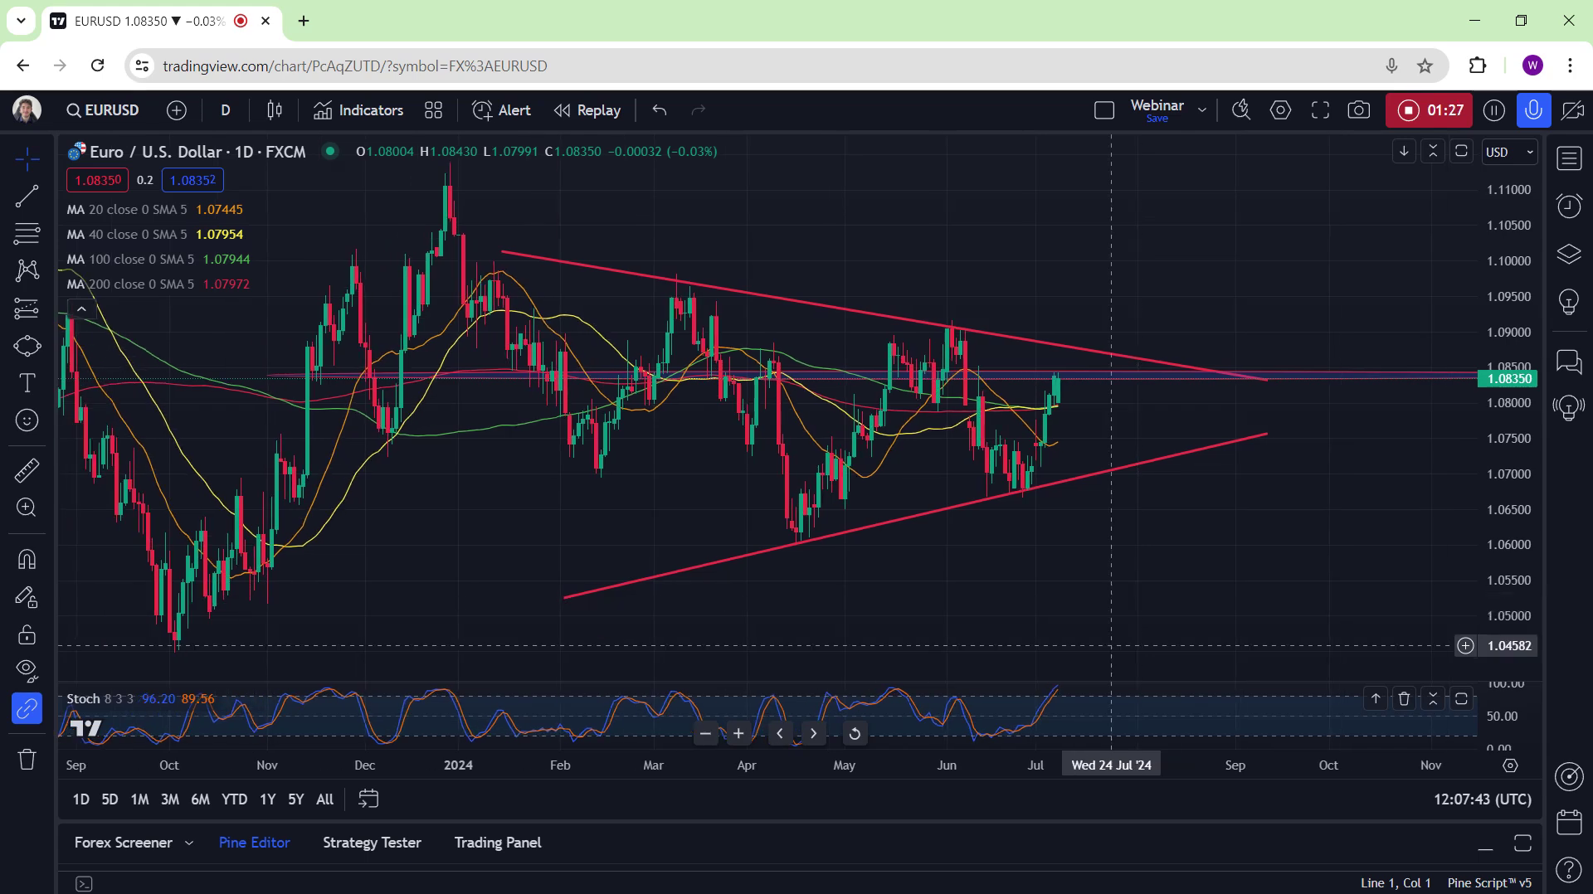
drag(1066, 685, 1066, 648)
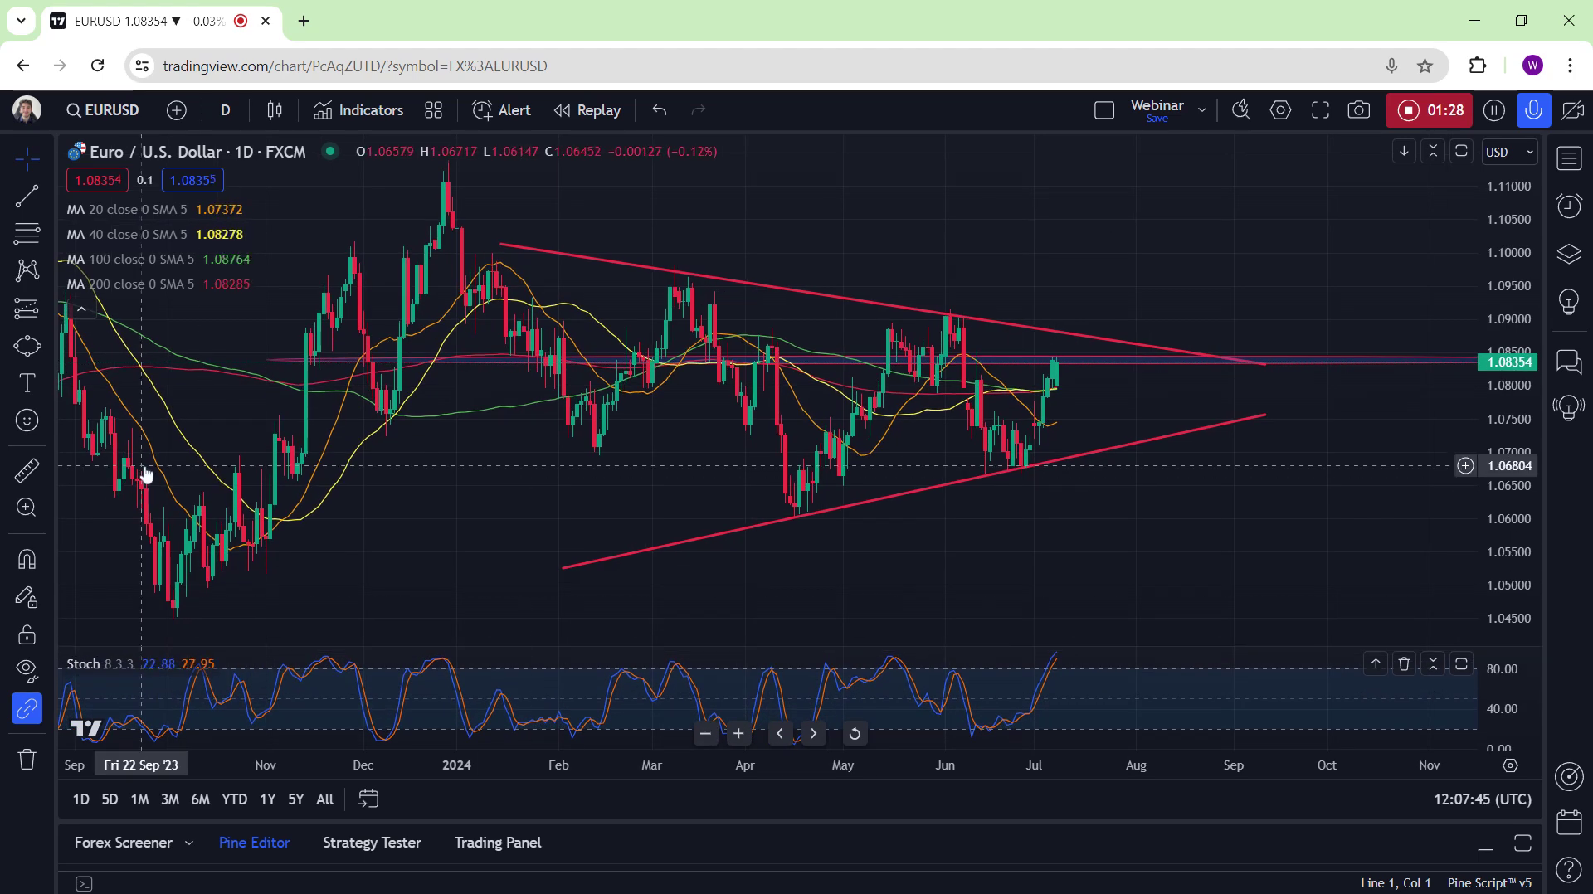
click(28, 347)
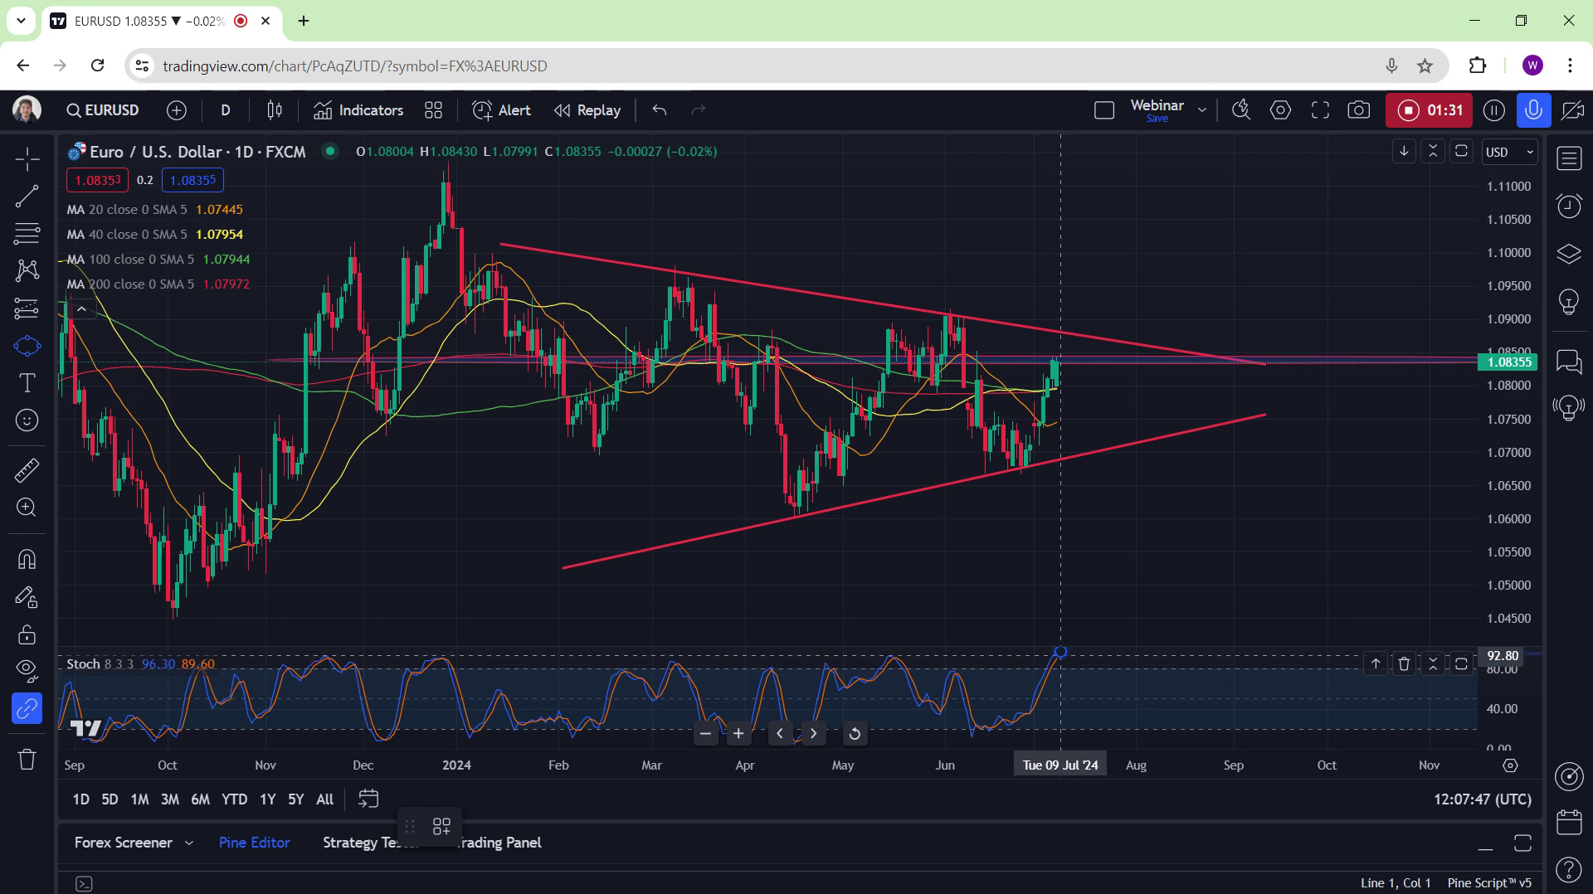
drag(1060, 652, 836, 657)
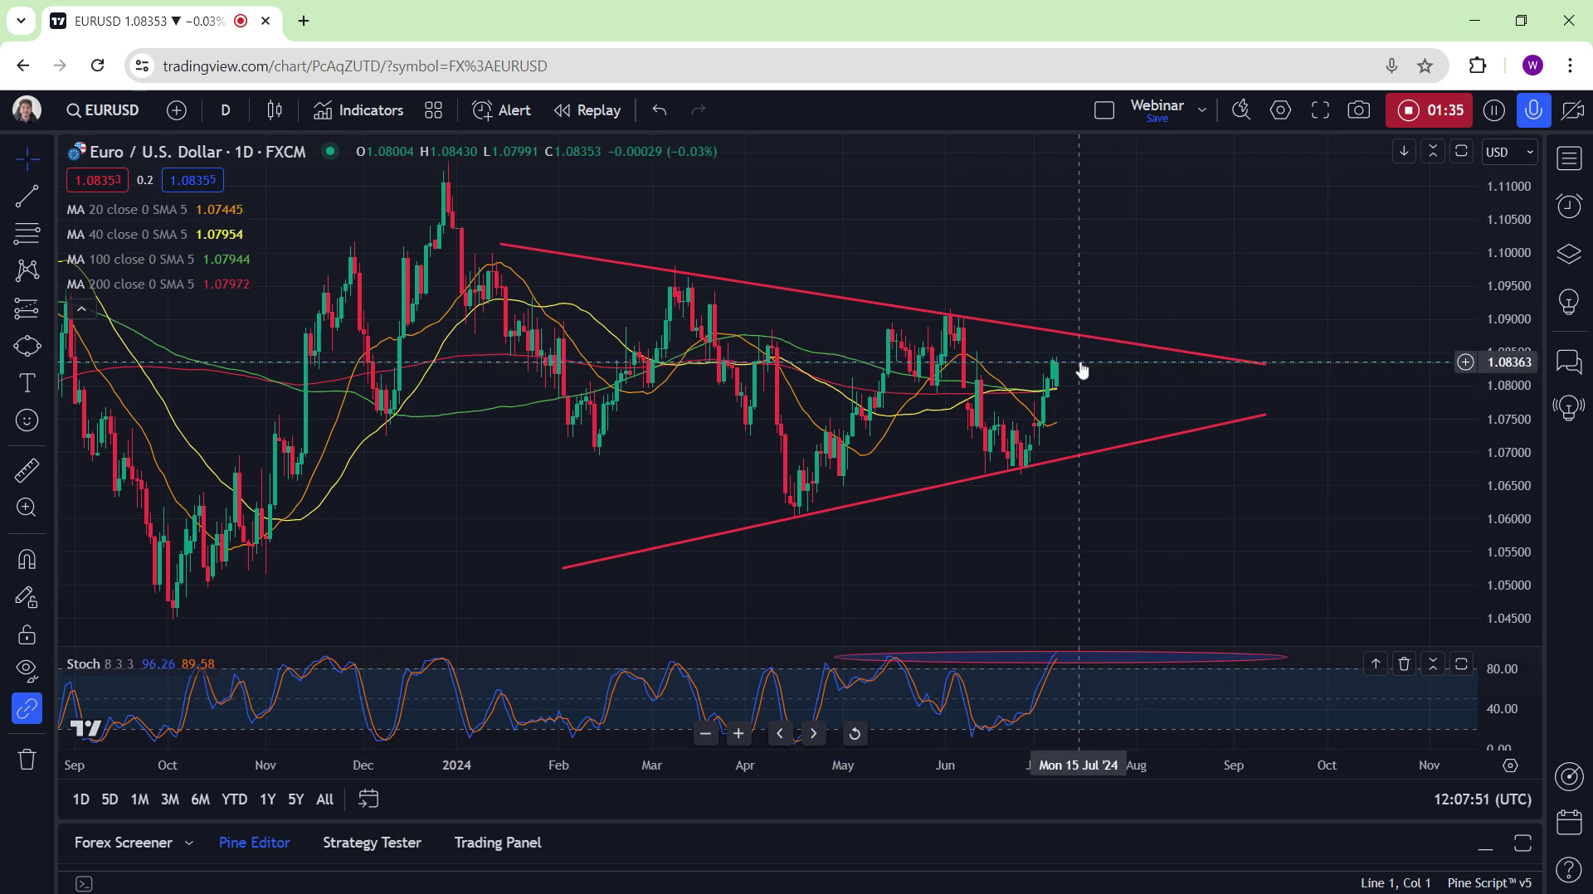
drag(1138, 472, 1107, 475)
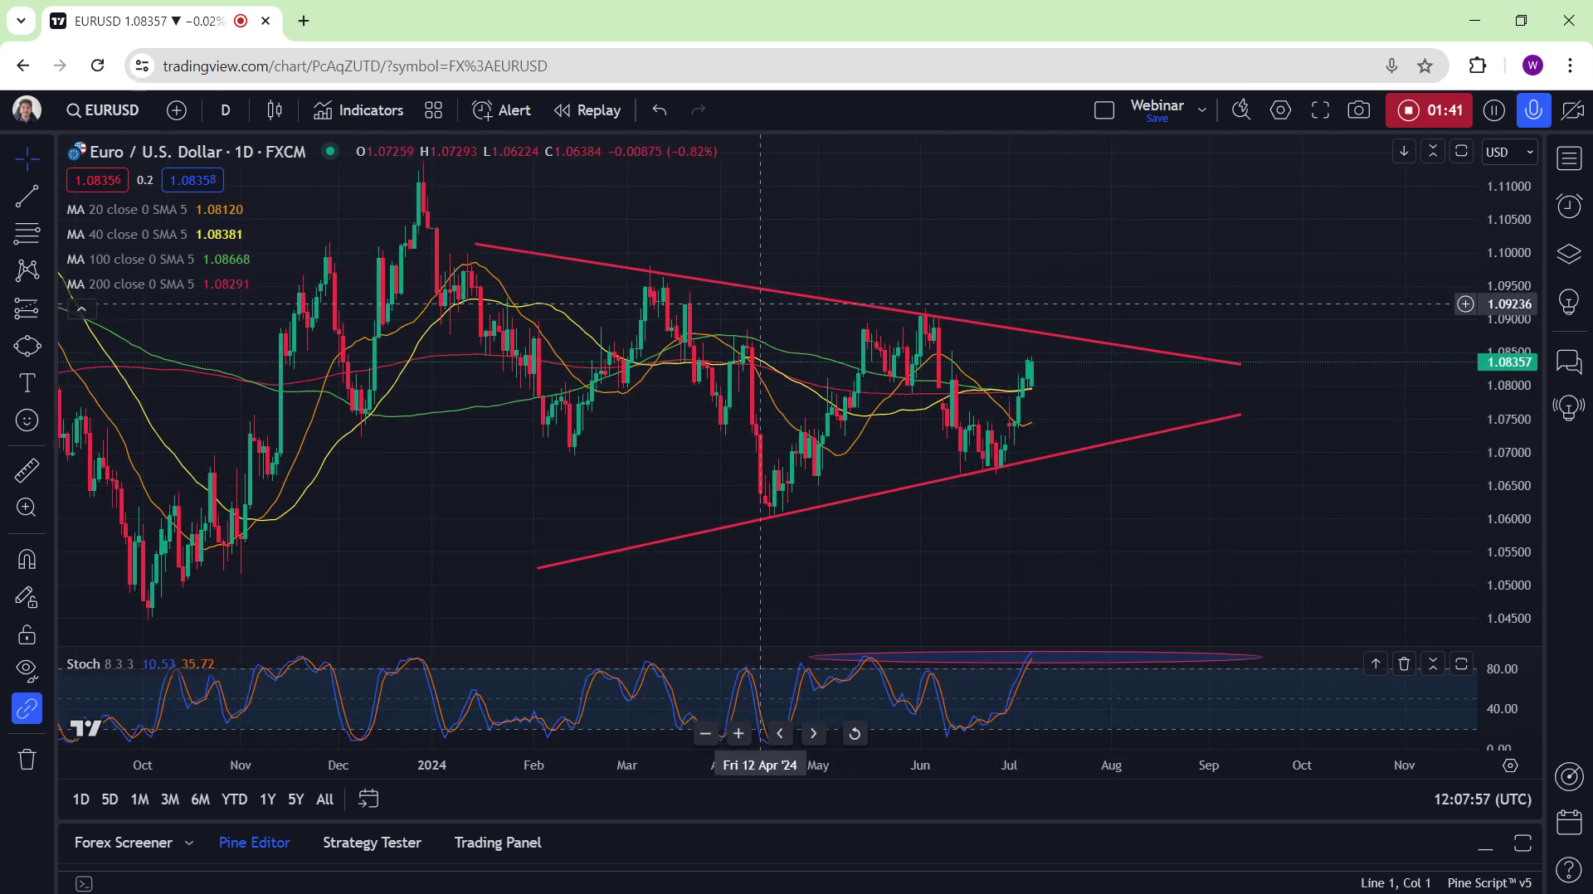
Shorten the support line so it starts at the April low
scroll(888, 366, up, 2)
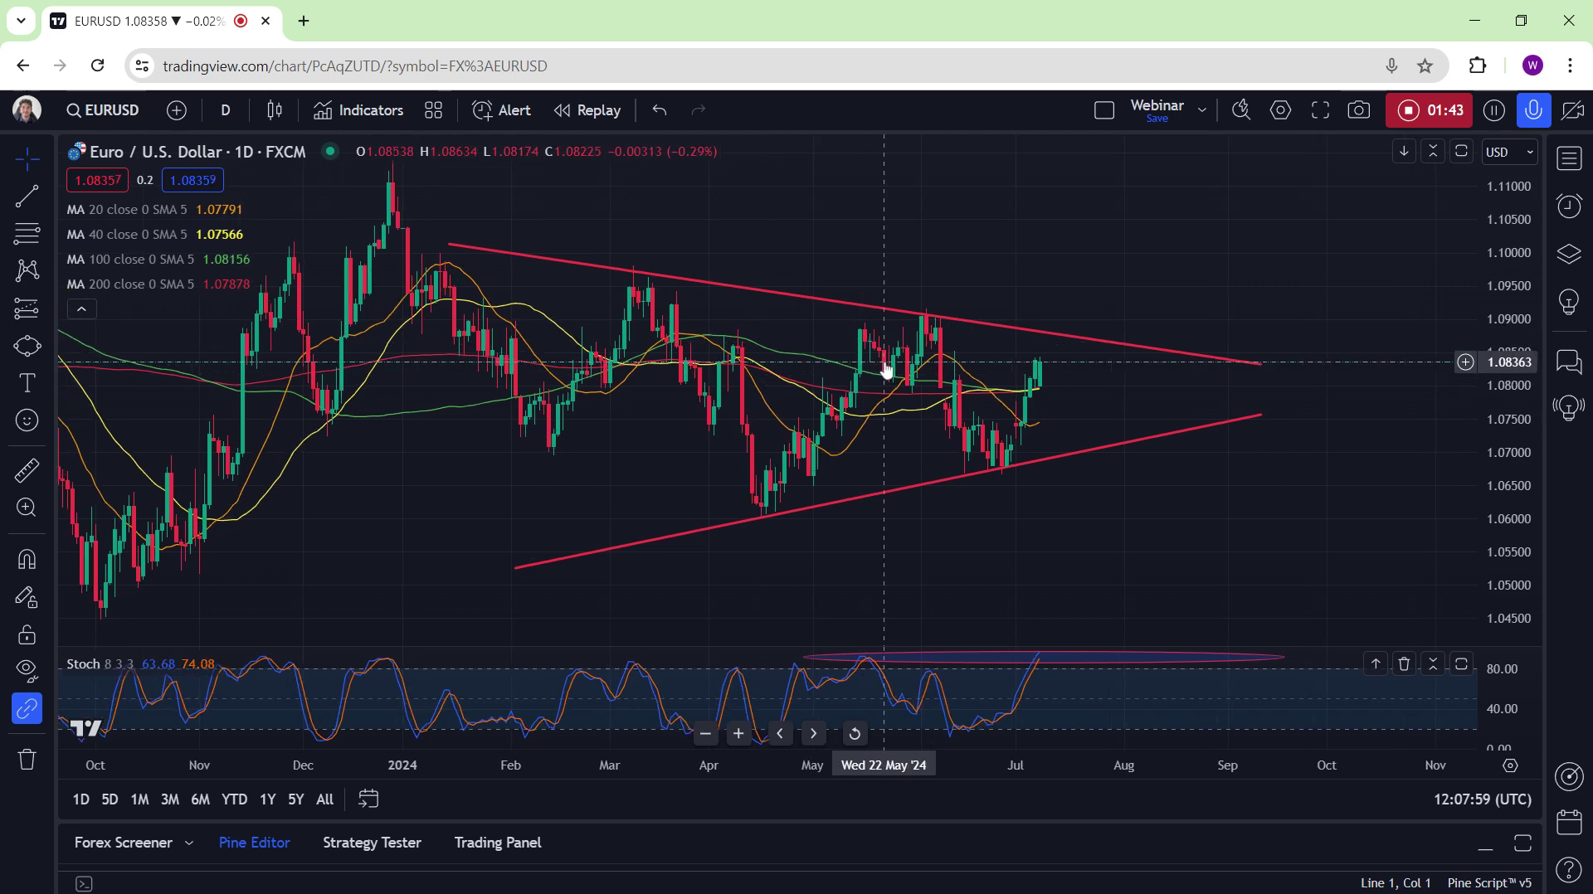
drag(968, 295, 911, 293)
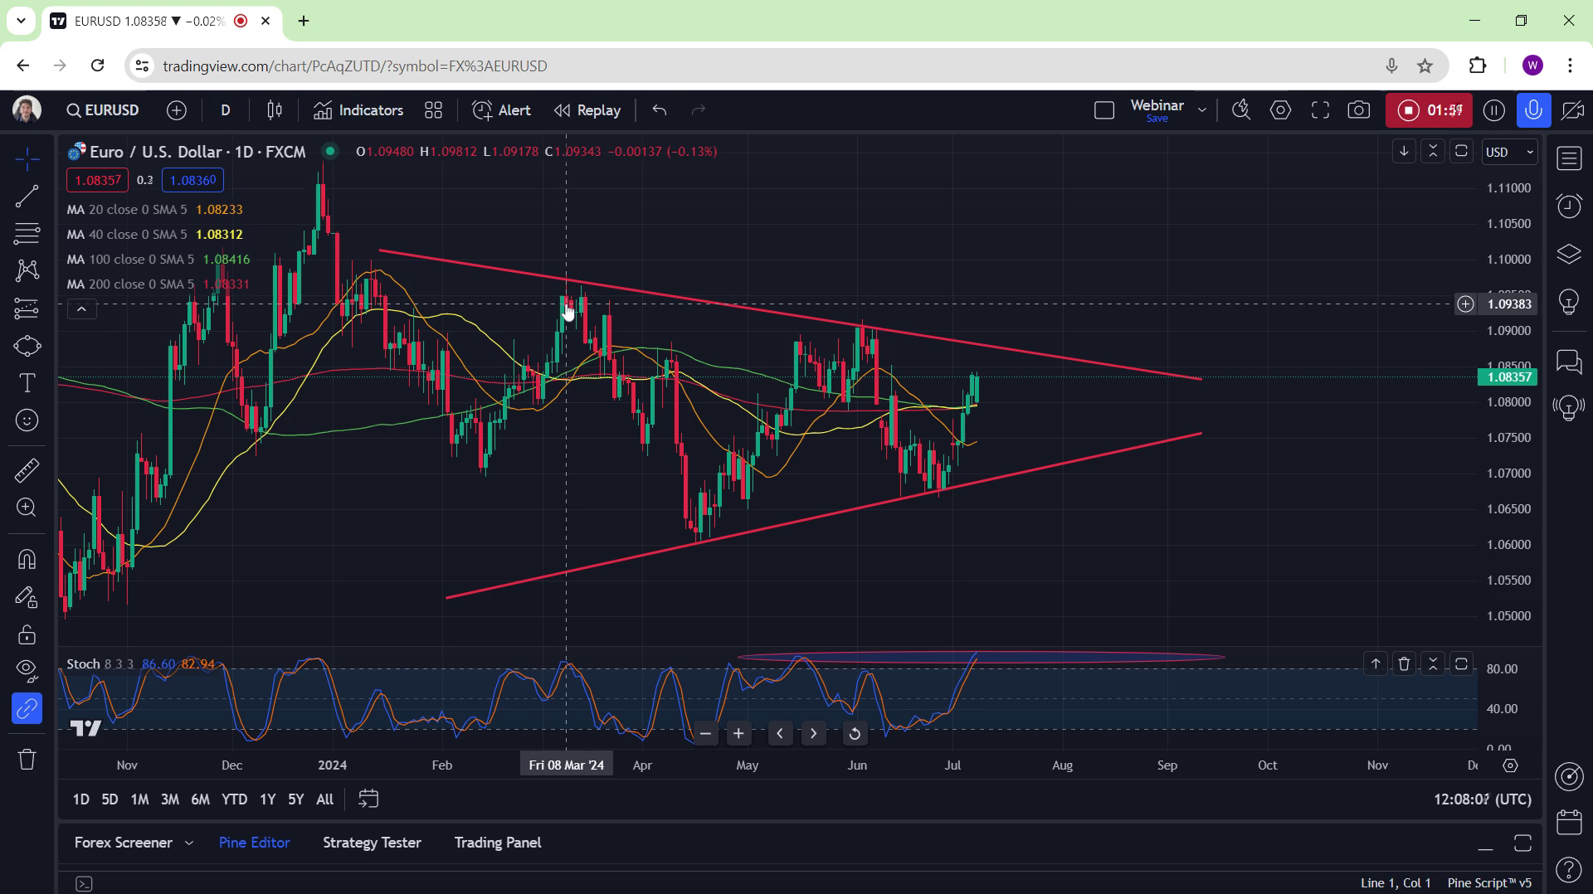
mouse_move(446, 597)
mouse_down()
mouse_move(804, 531)
mouse_move(653, 552)
mouse_up()
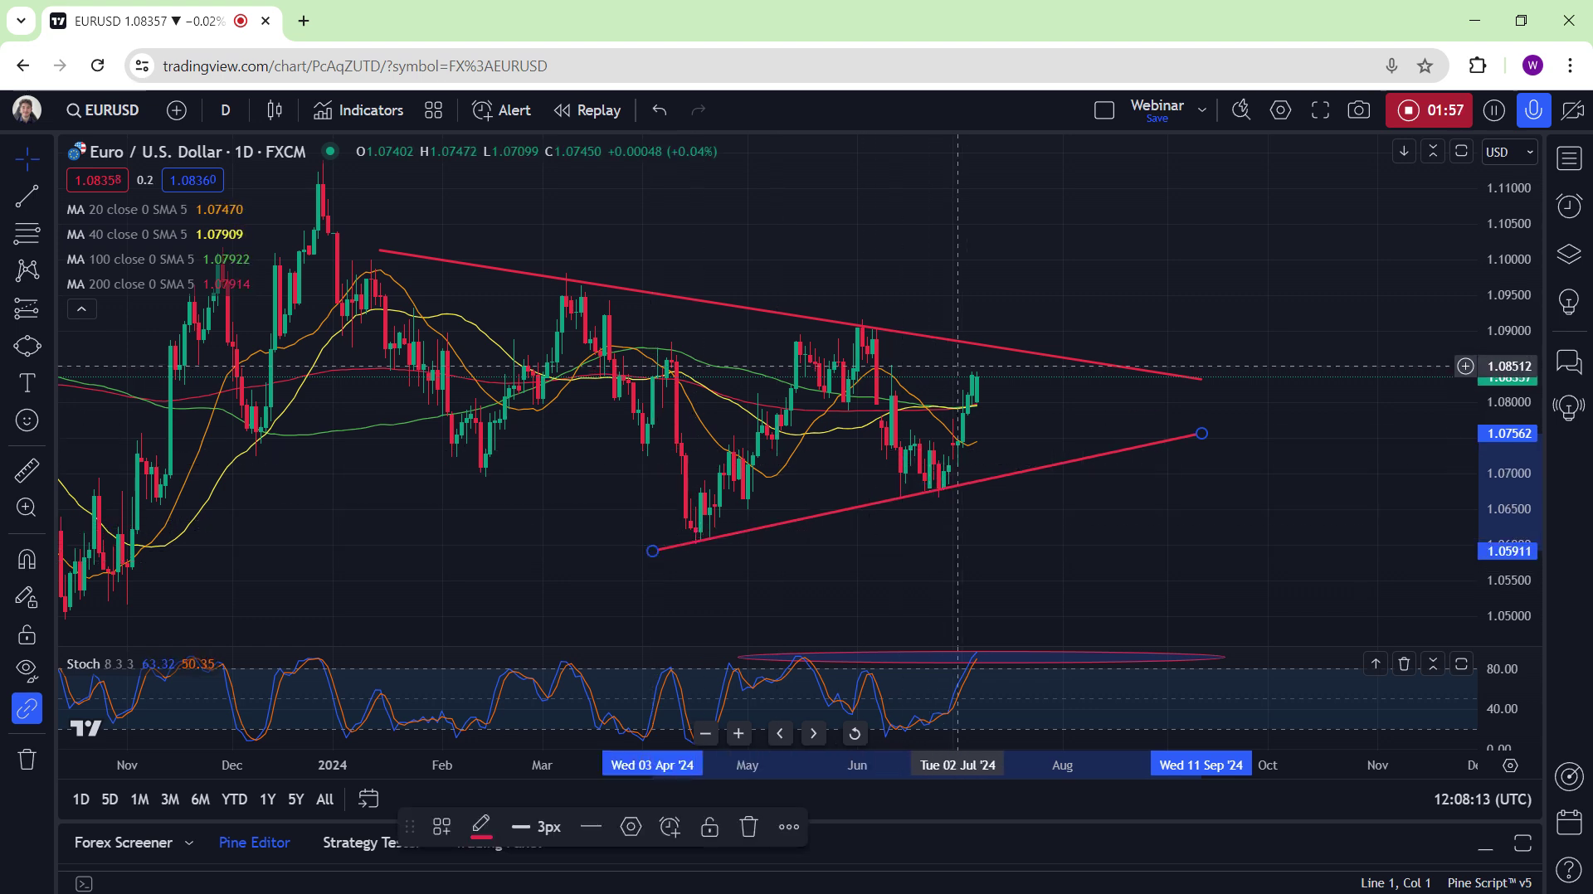
Circle the highs around 1.0950 with a purple ellipse
click(27, 346)
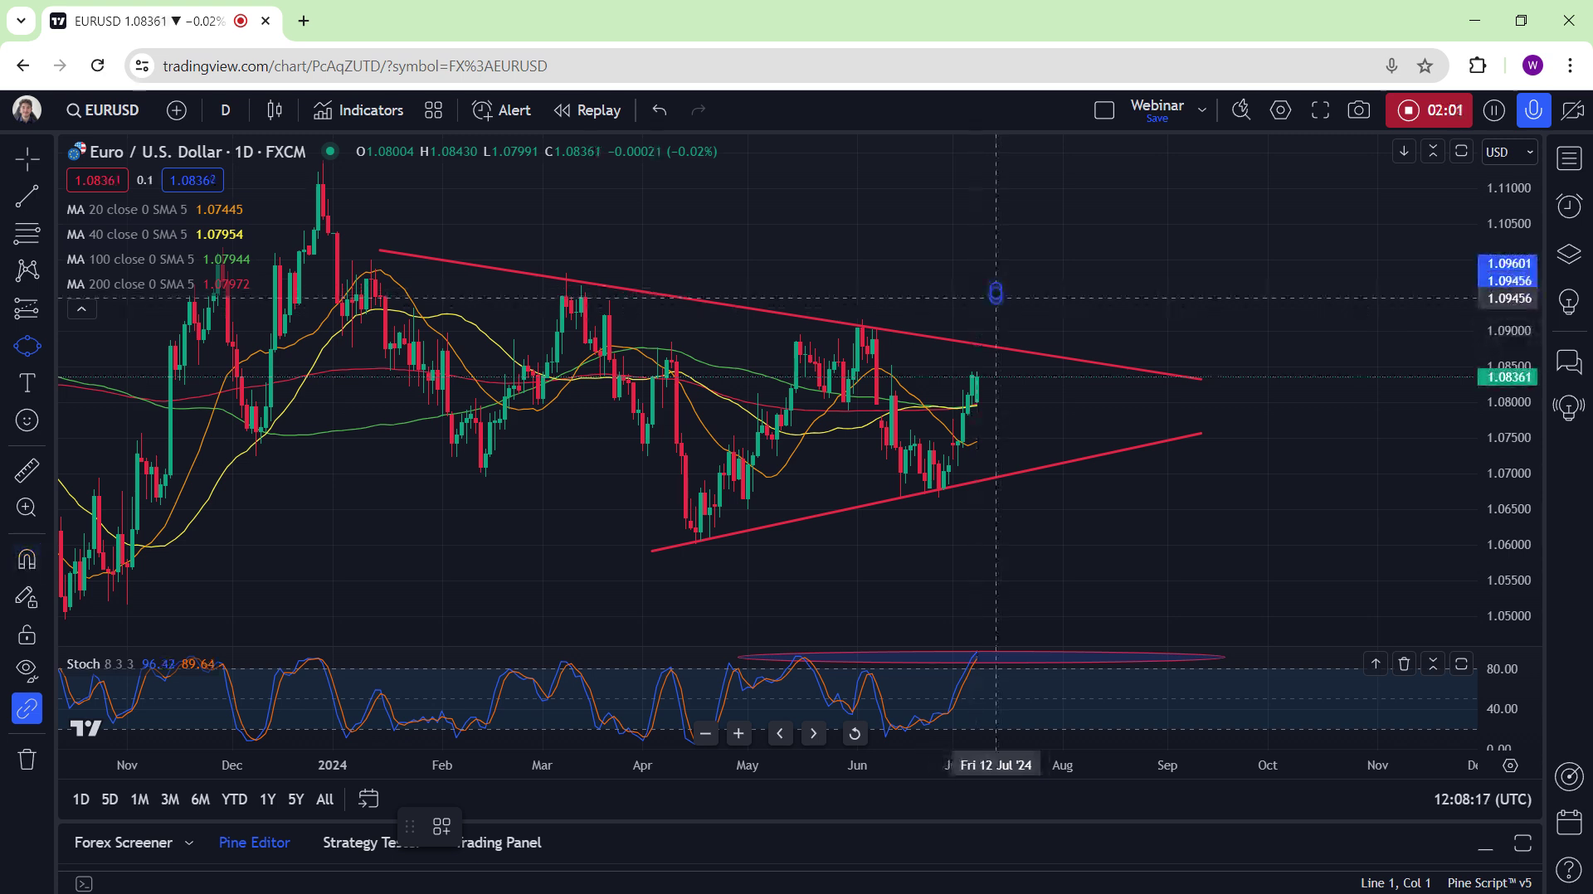
drag(995, 292, 709, 292)
click(944, 464)
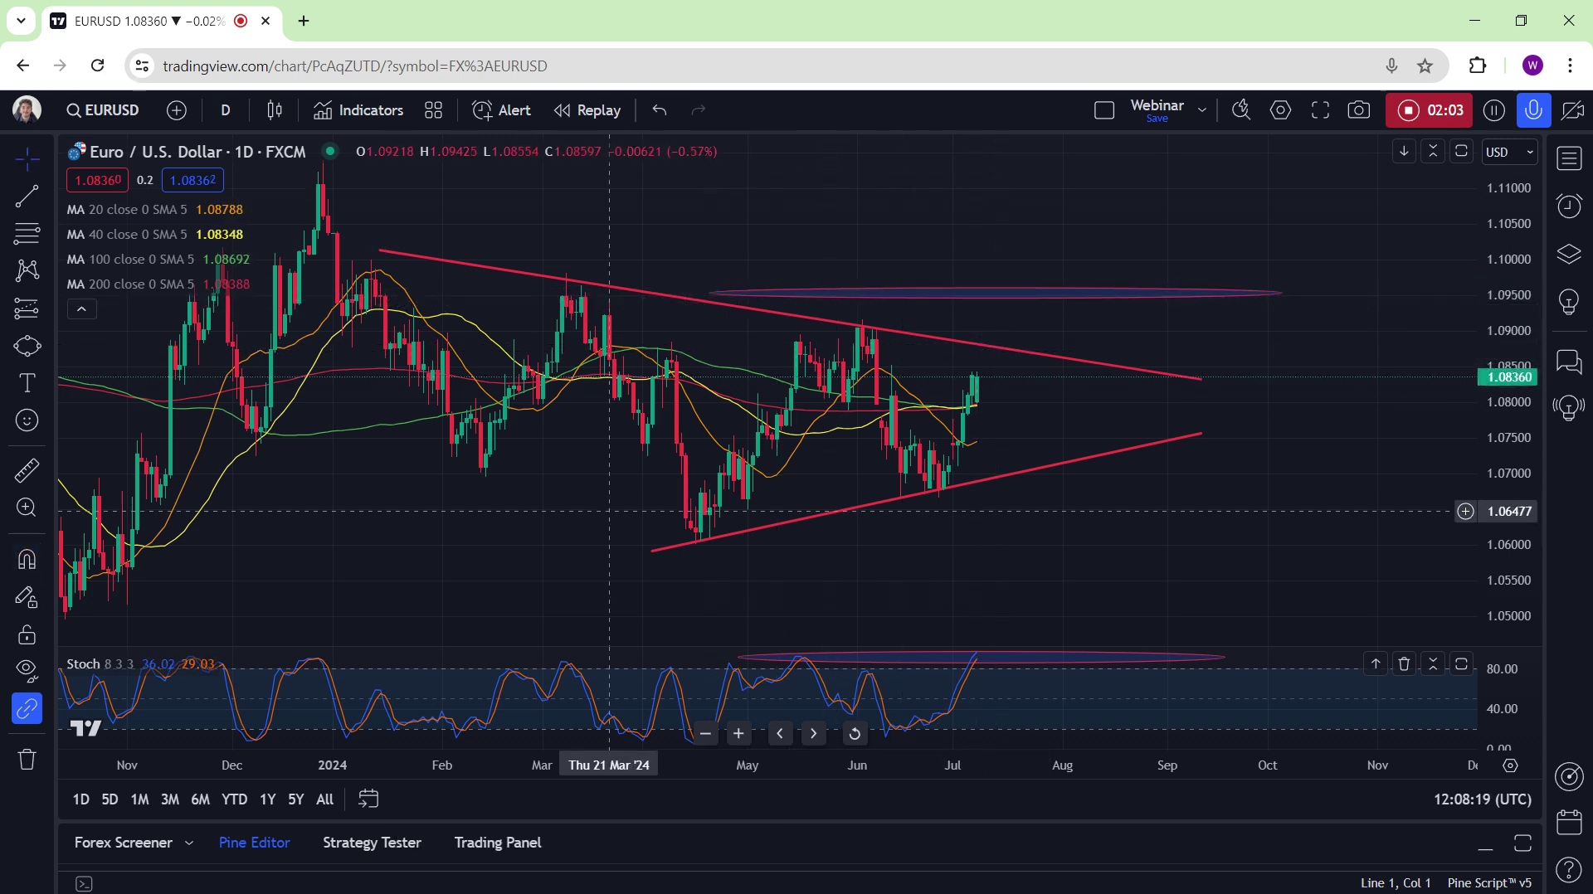
Delete the descending resistance line
click(479, 268)
key(Delete)
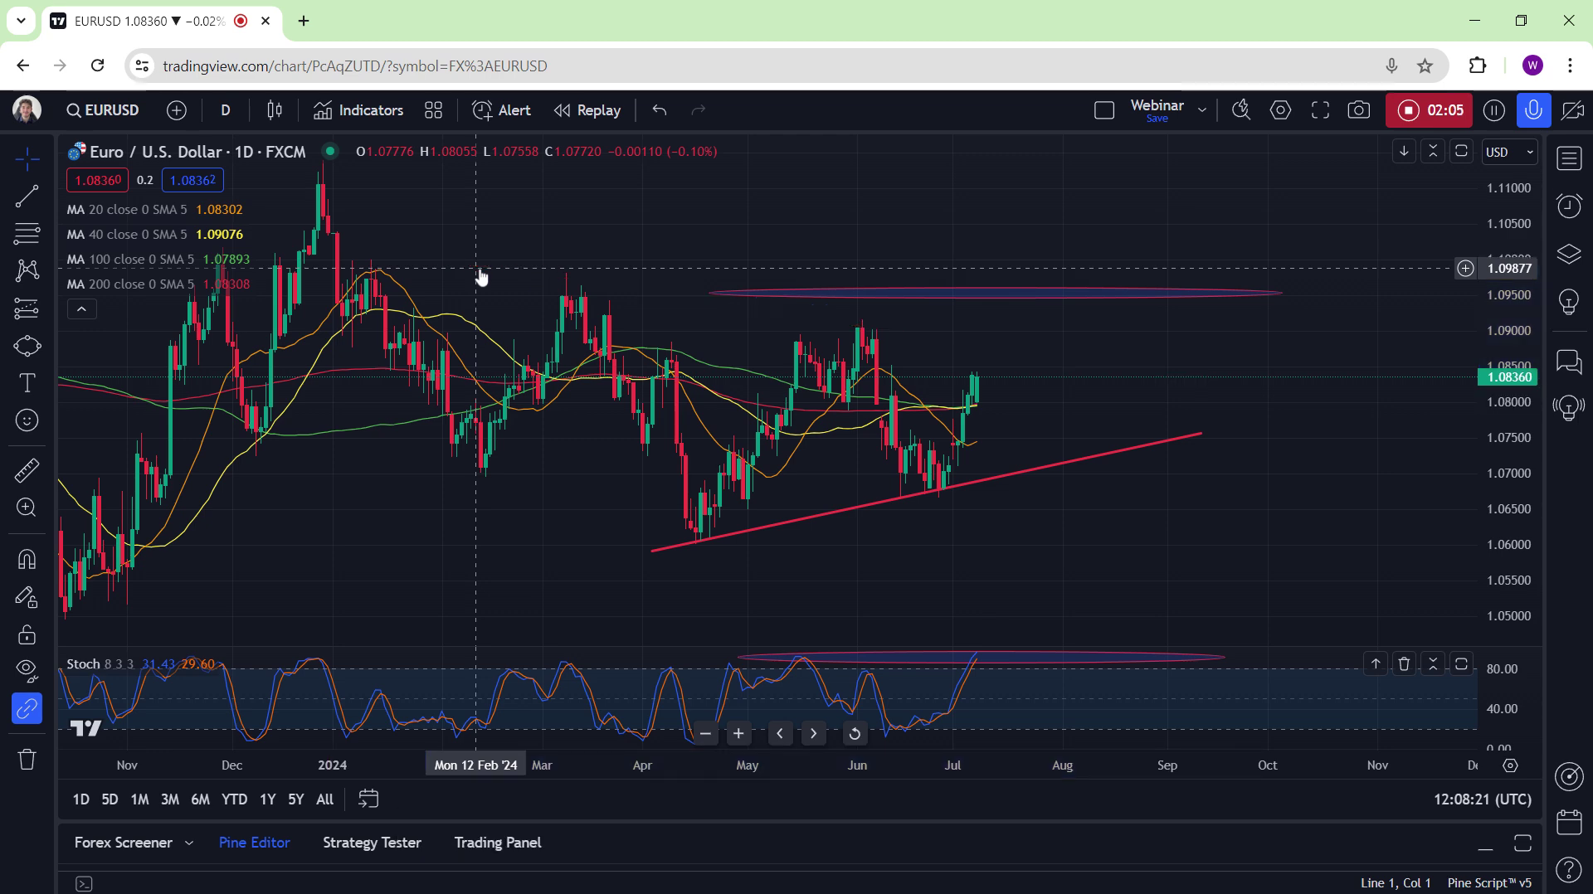
click(28, 196)
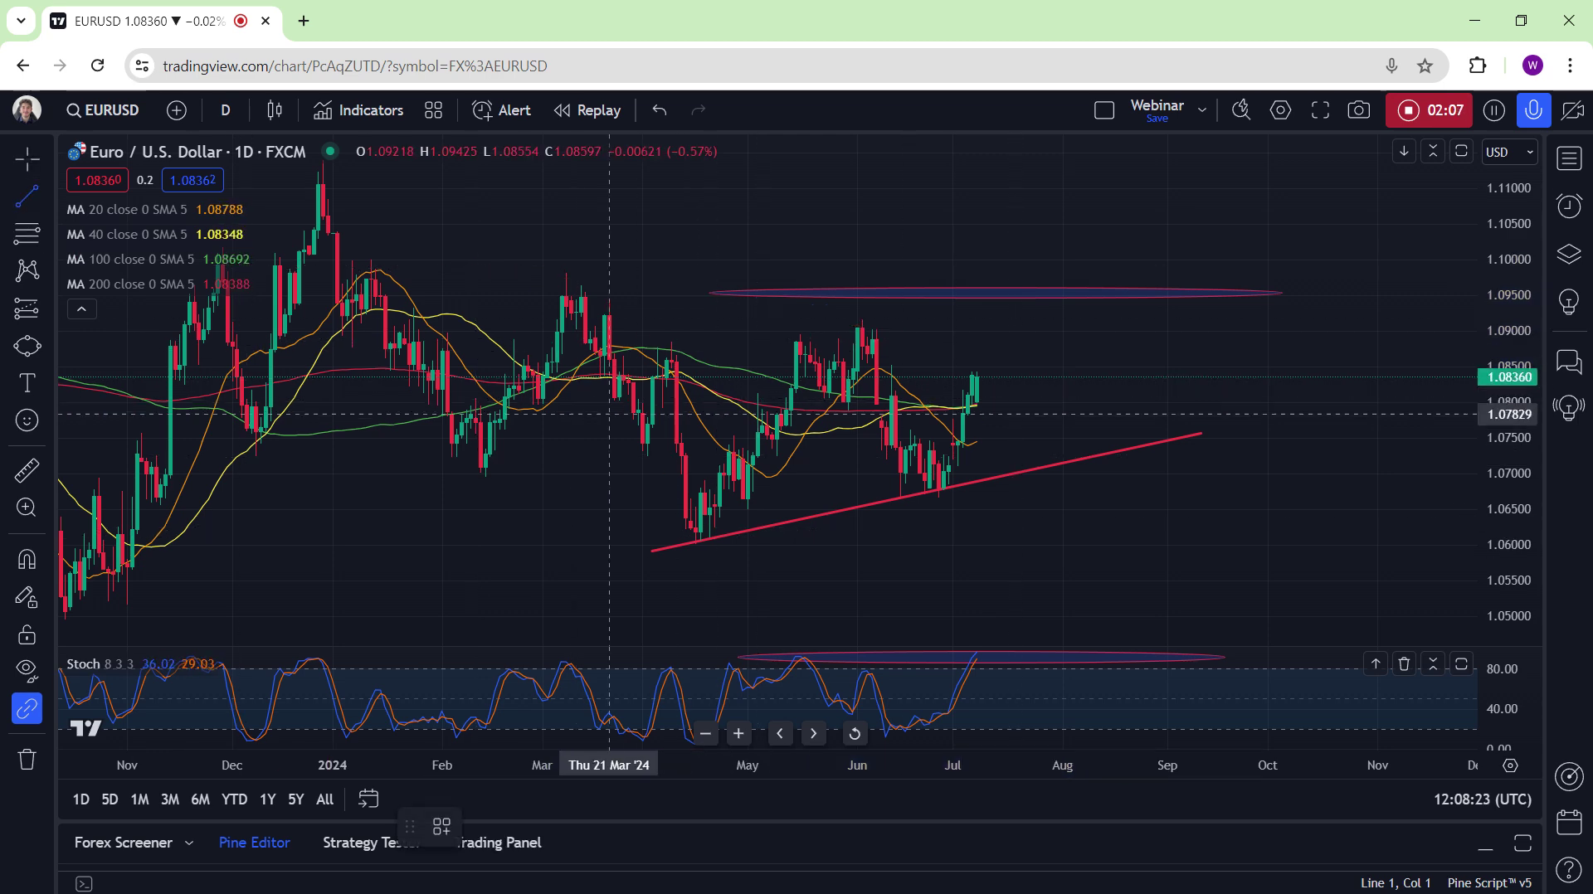
Draw an upper rising trend line from the March level across the highs, extended rightward
mouse_move(590, 430)
mouse_down()
mouse_move(1013, 260)
mouse_move(1120, 279)
mouse_up()
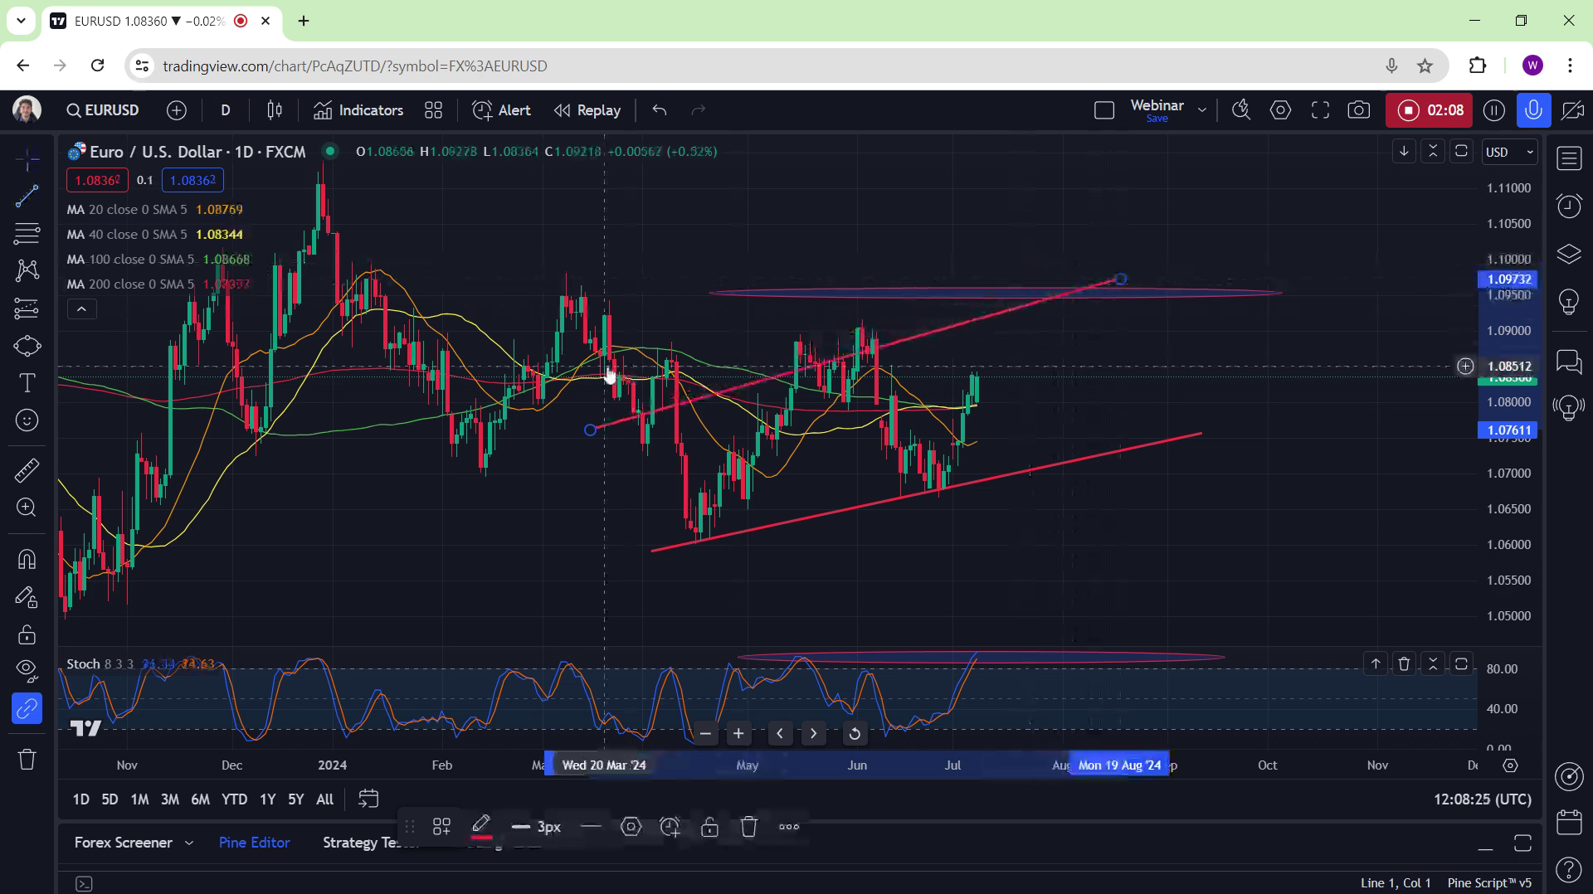
drag(590, 430, 581, 386)
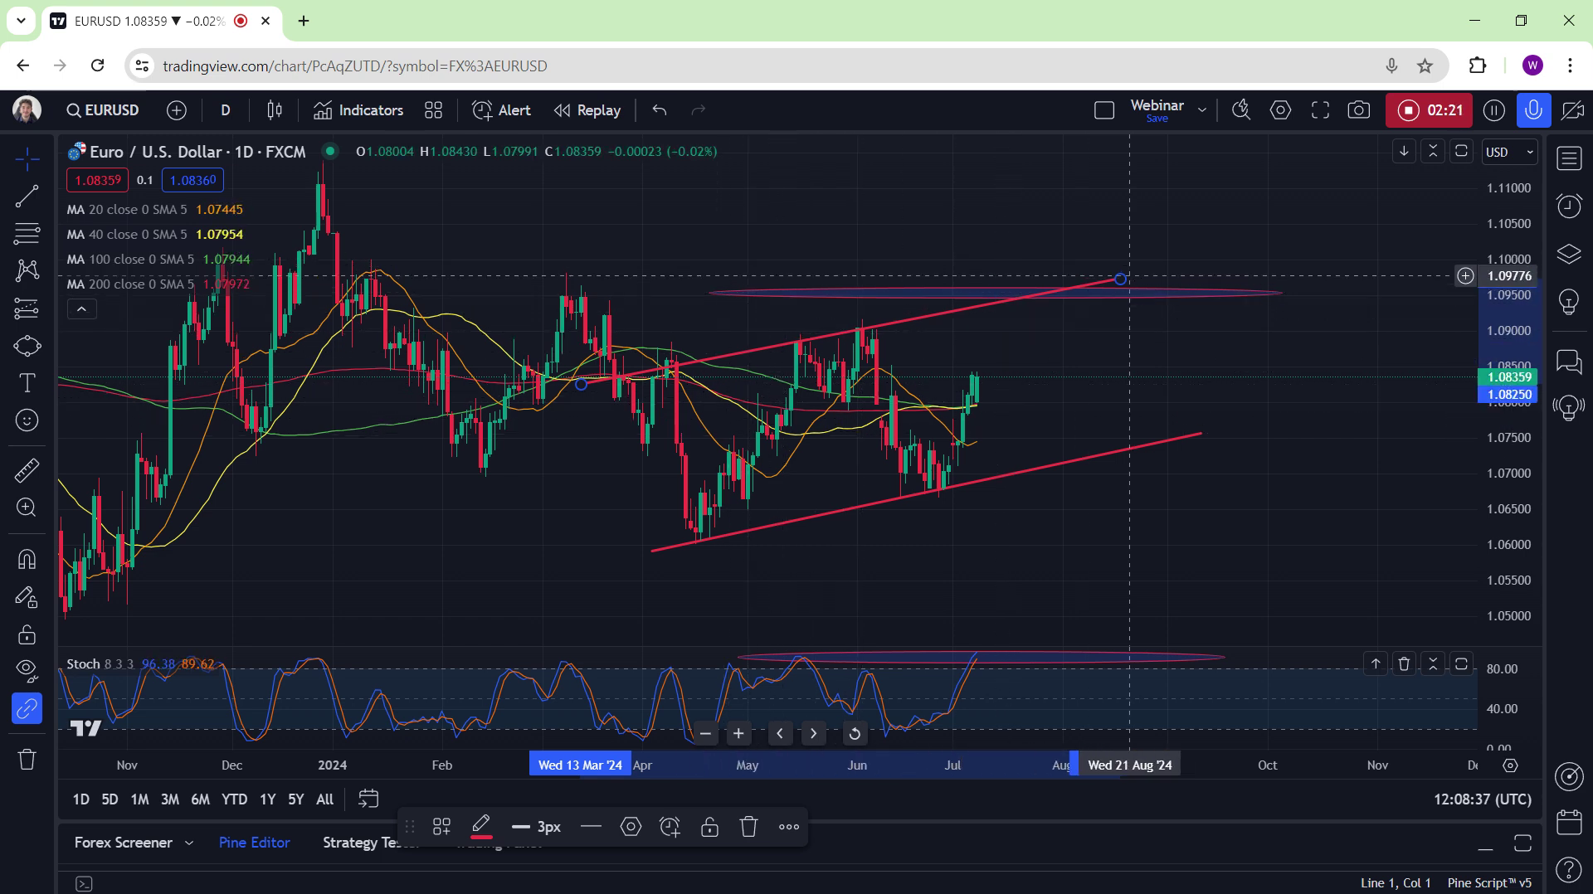
drag(1121, 280, 1148, 271)
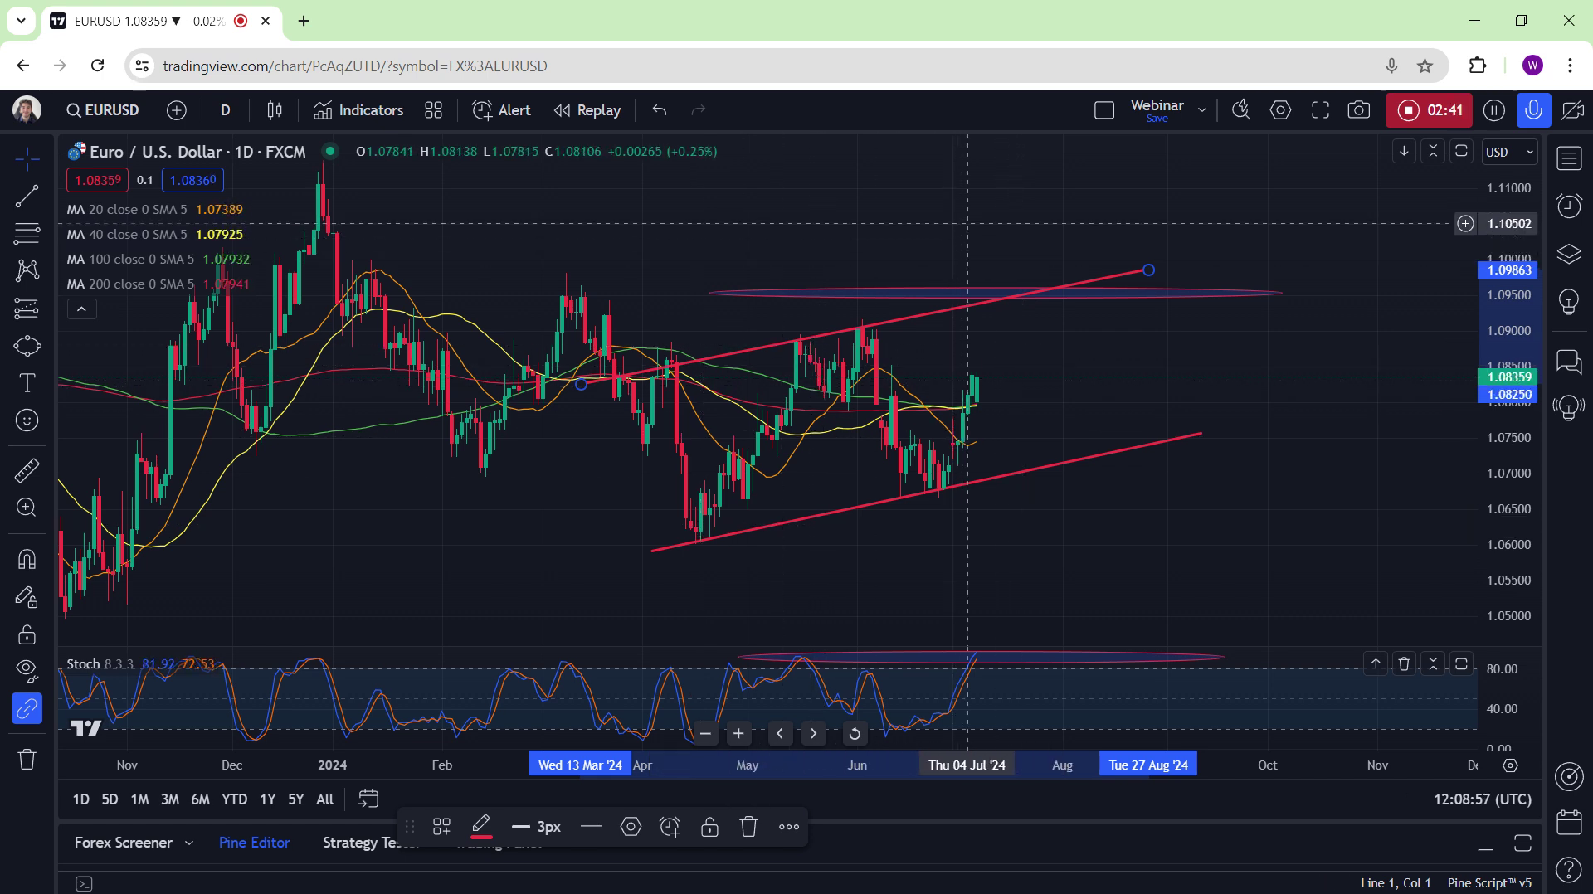
right_click(965, 236)
Remove all drawings and draw the upper descending channel line from February
click(1076, 658)
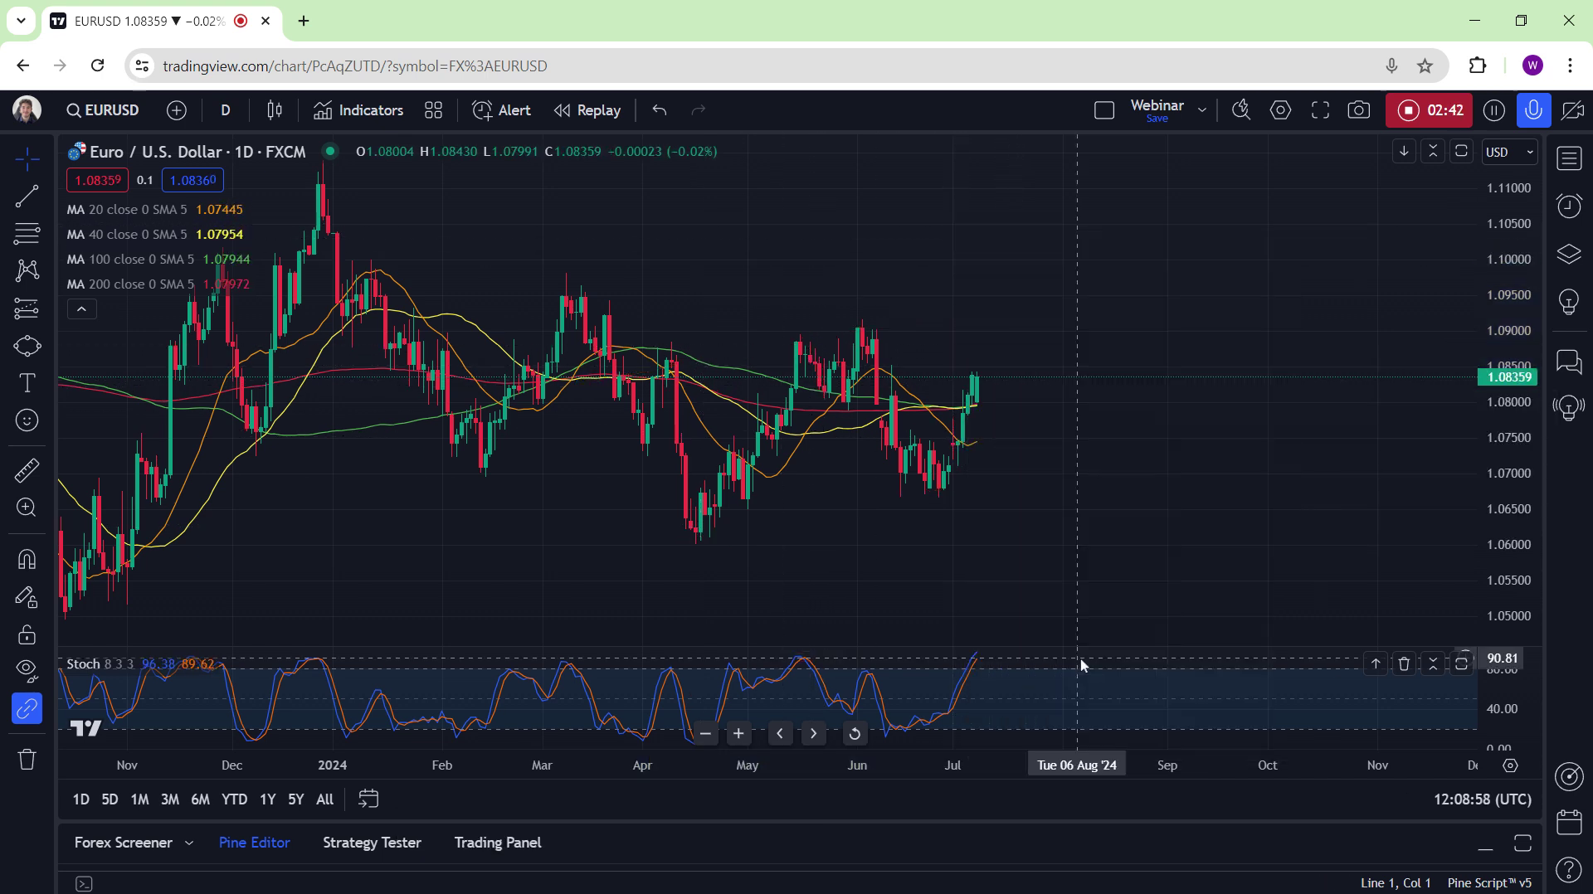
click(20, 199)
click(494, 262)
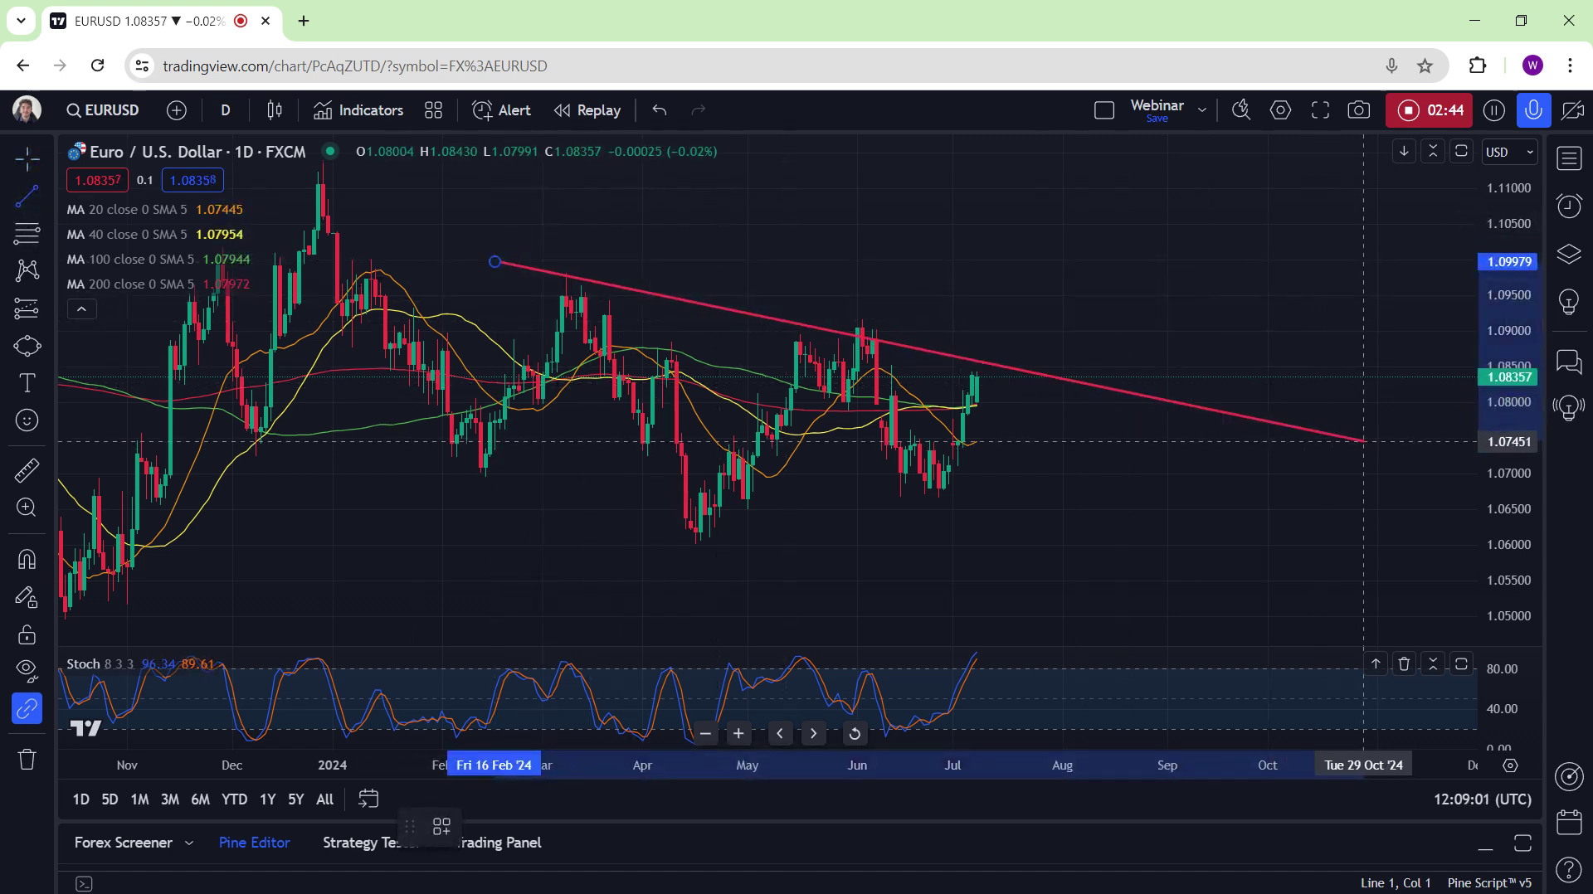
click(1397, 429)
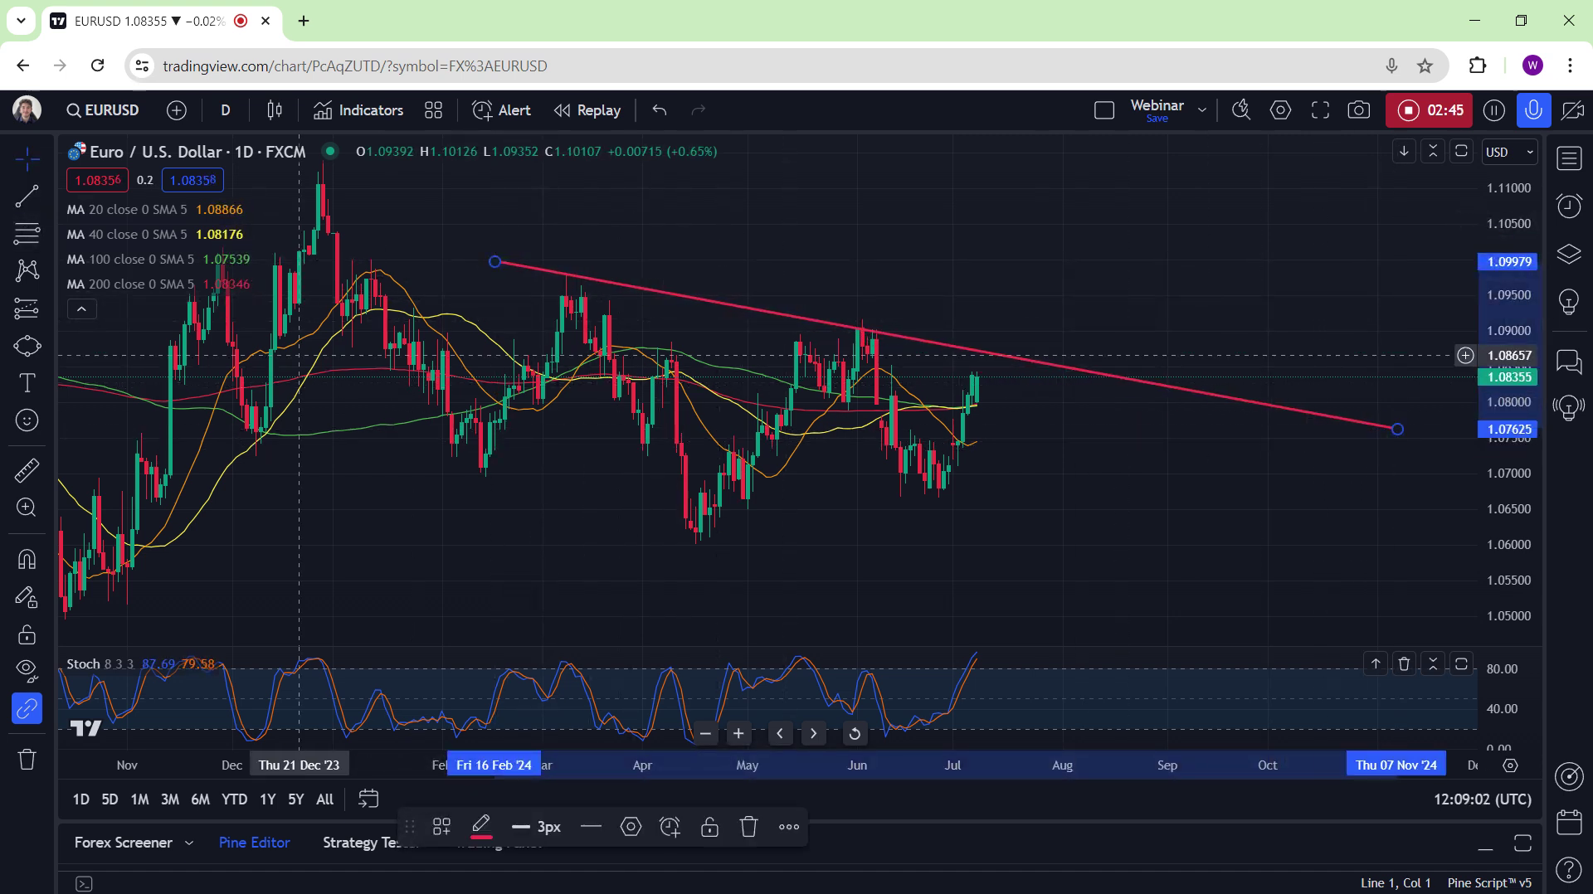
Add the lower channel line from late January and shift it upward
click(27, 196)
click(409, 483)
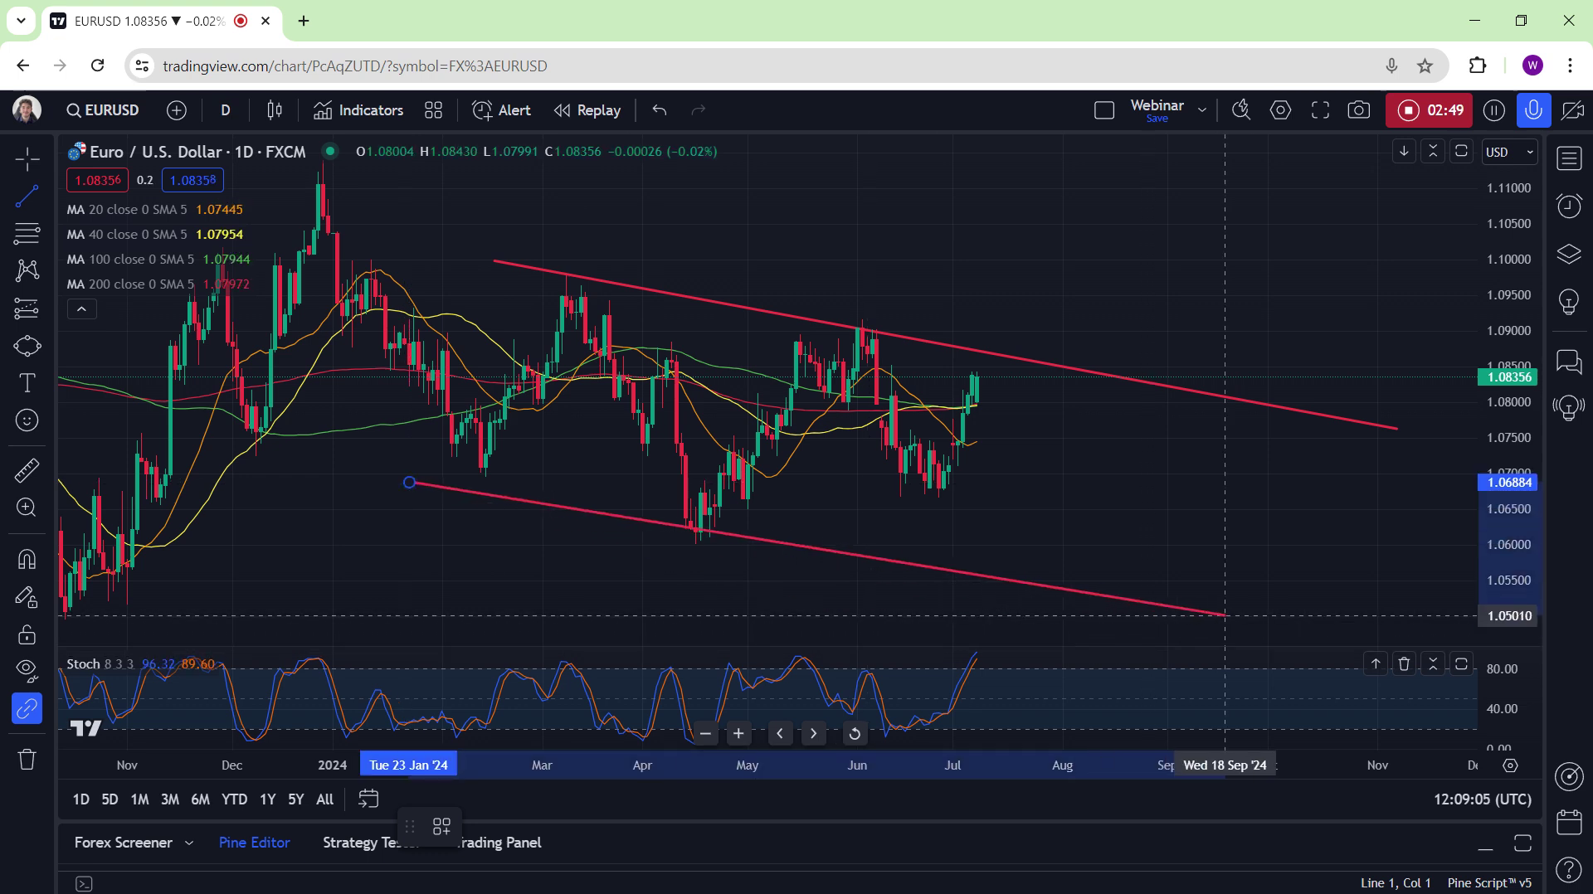
click(1269, 618)
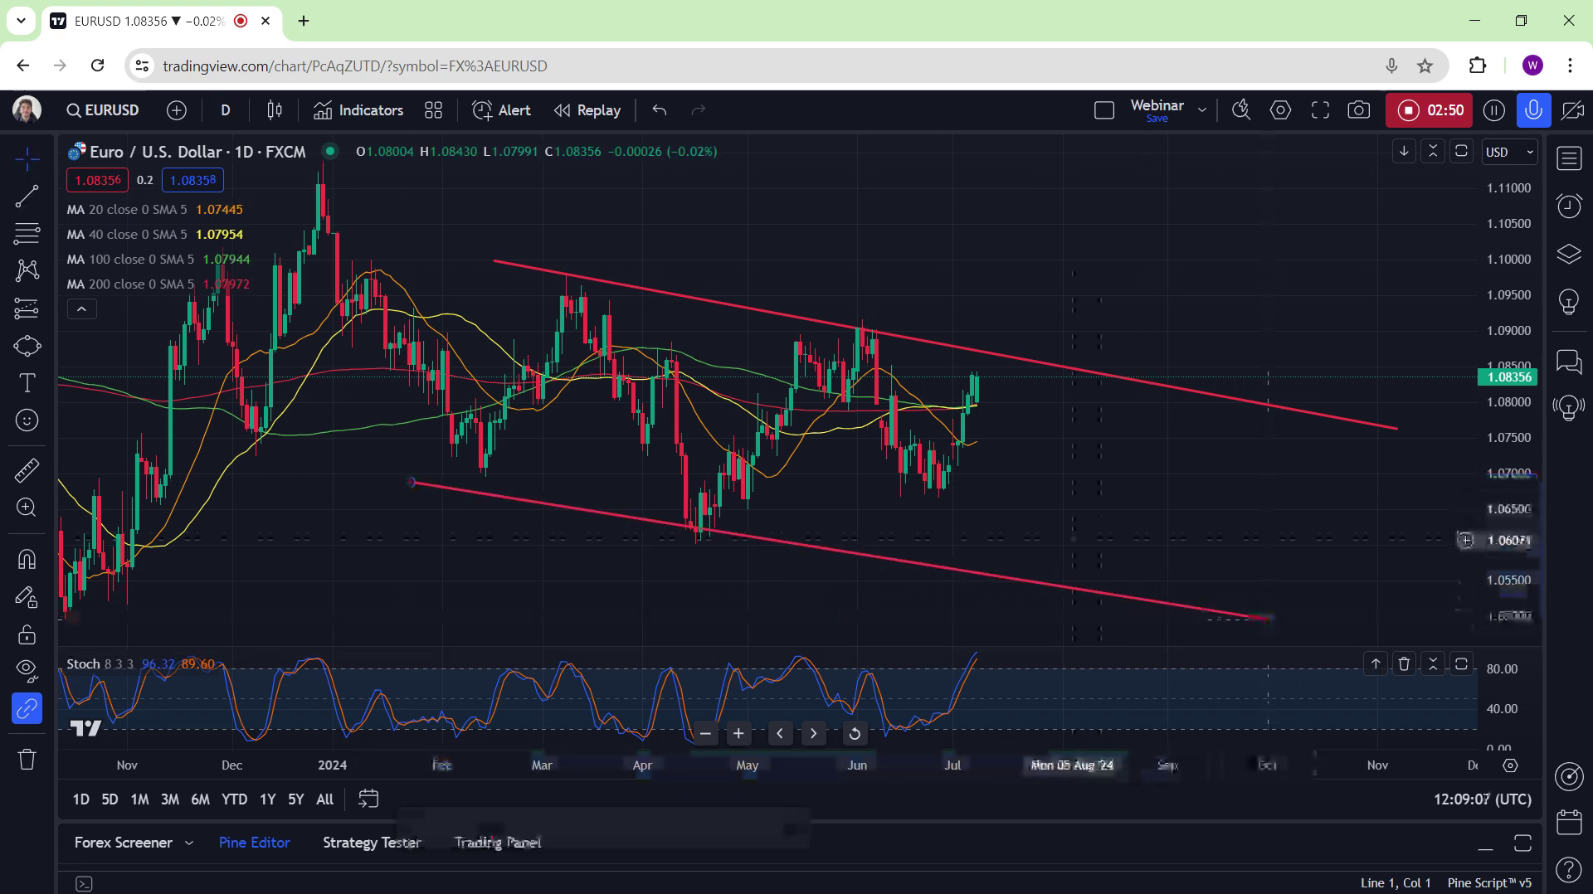
drag(988, 584, 986, 554)
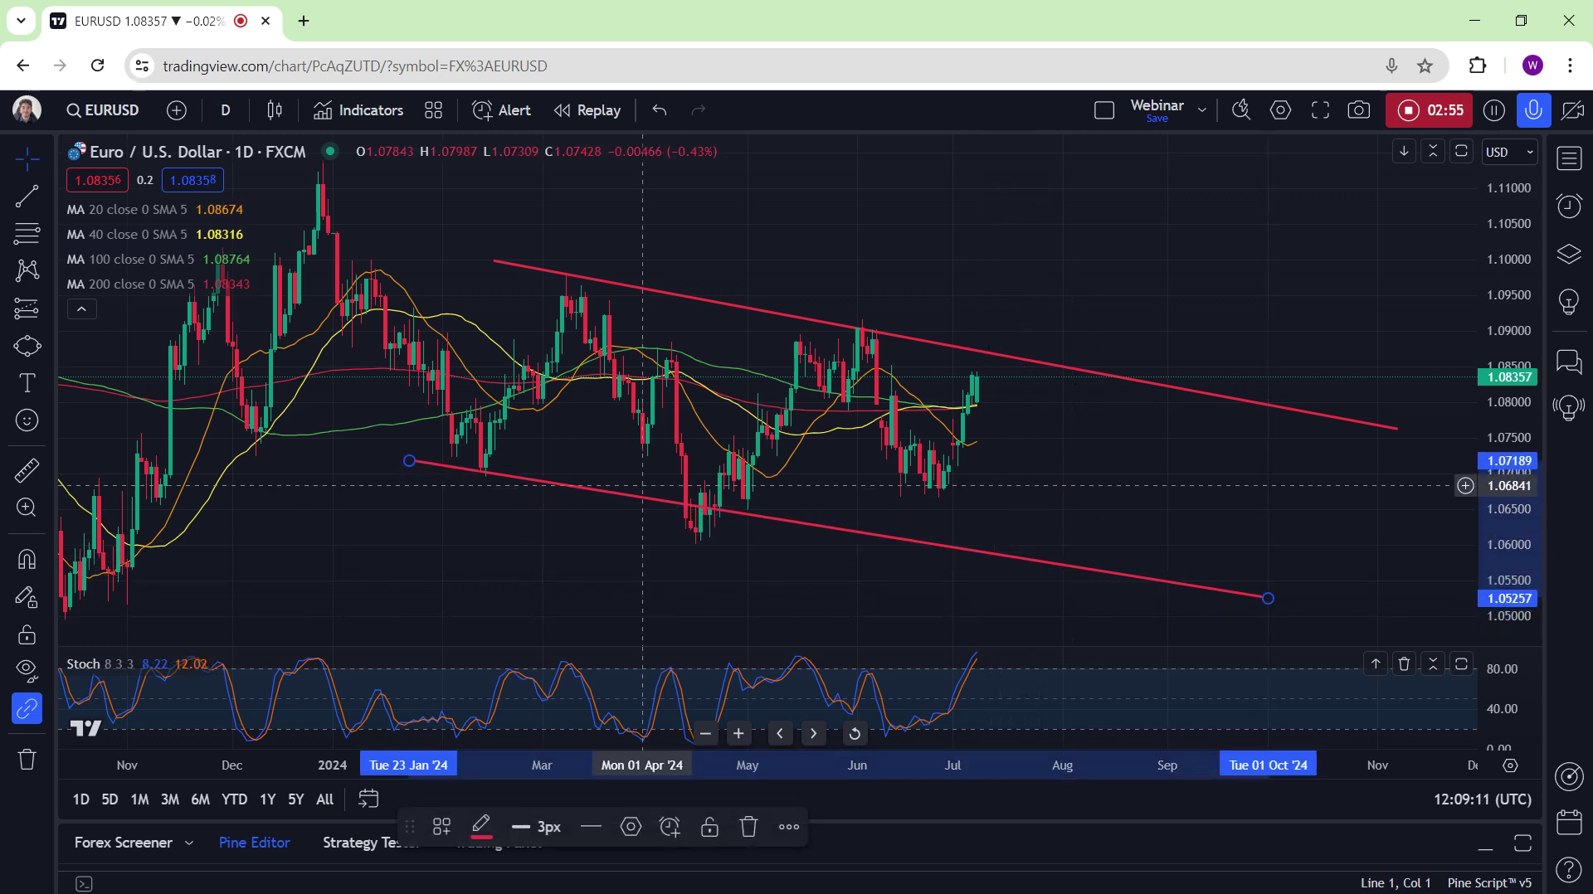
drag(407, 462, 404, 452)
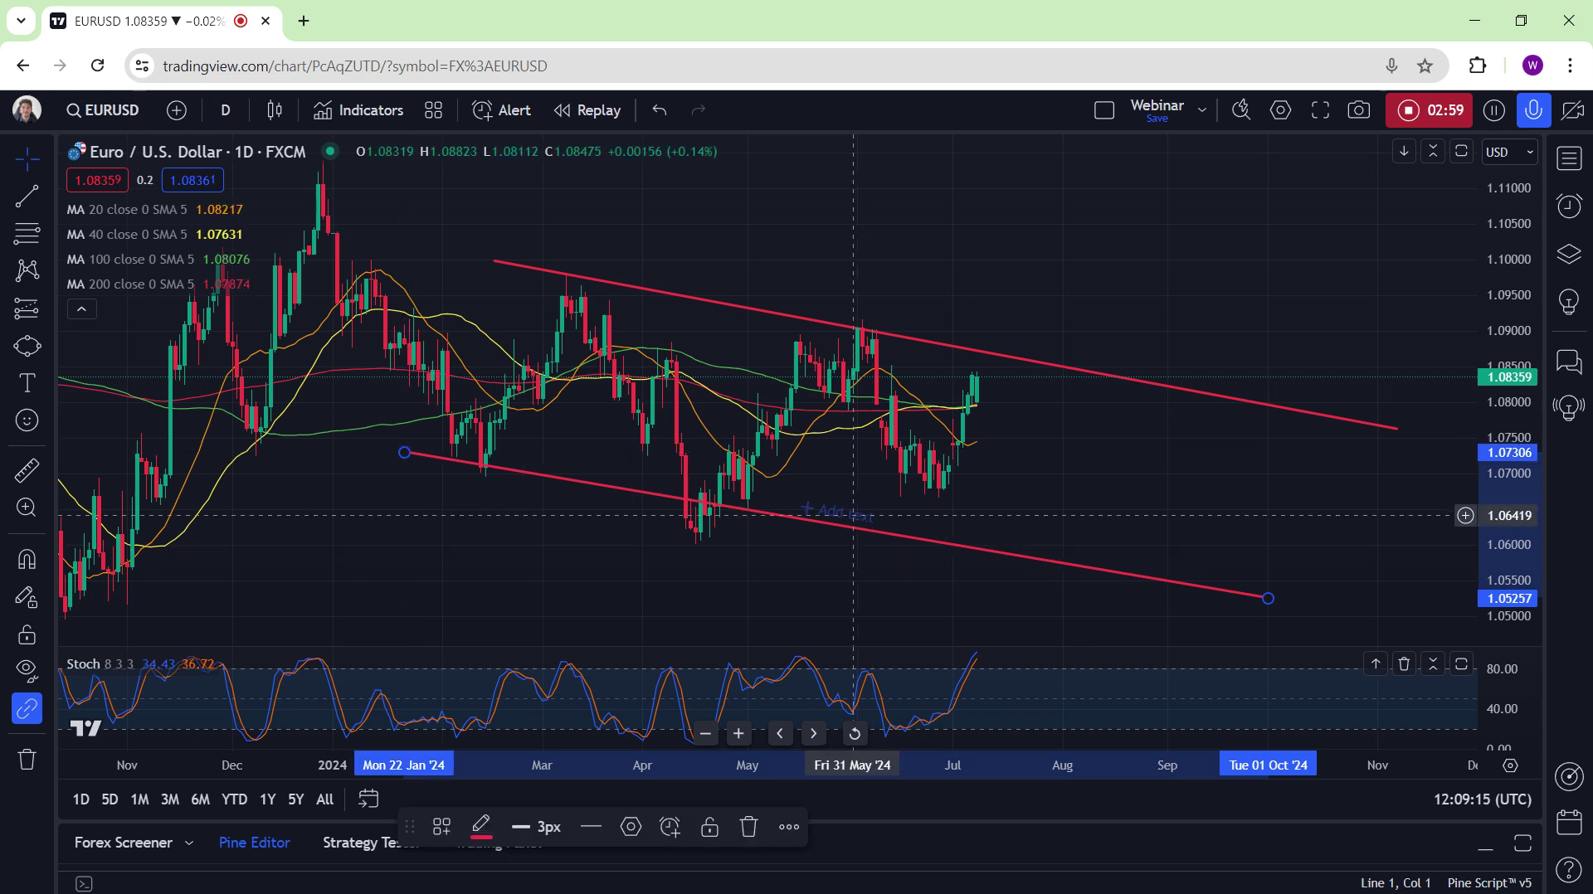
click(848, 528)
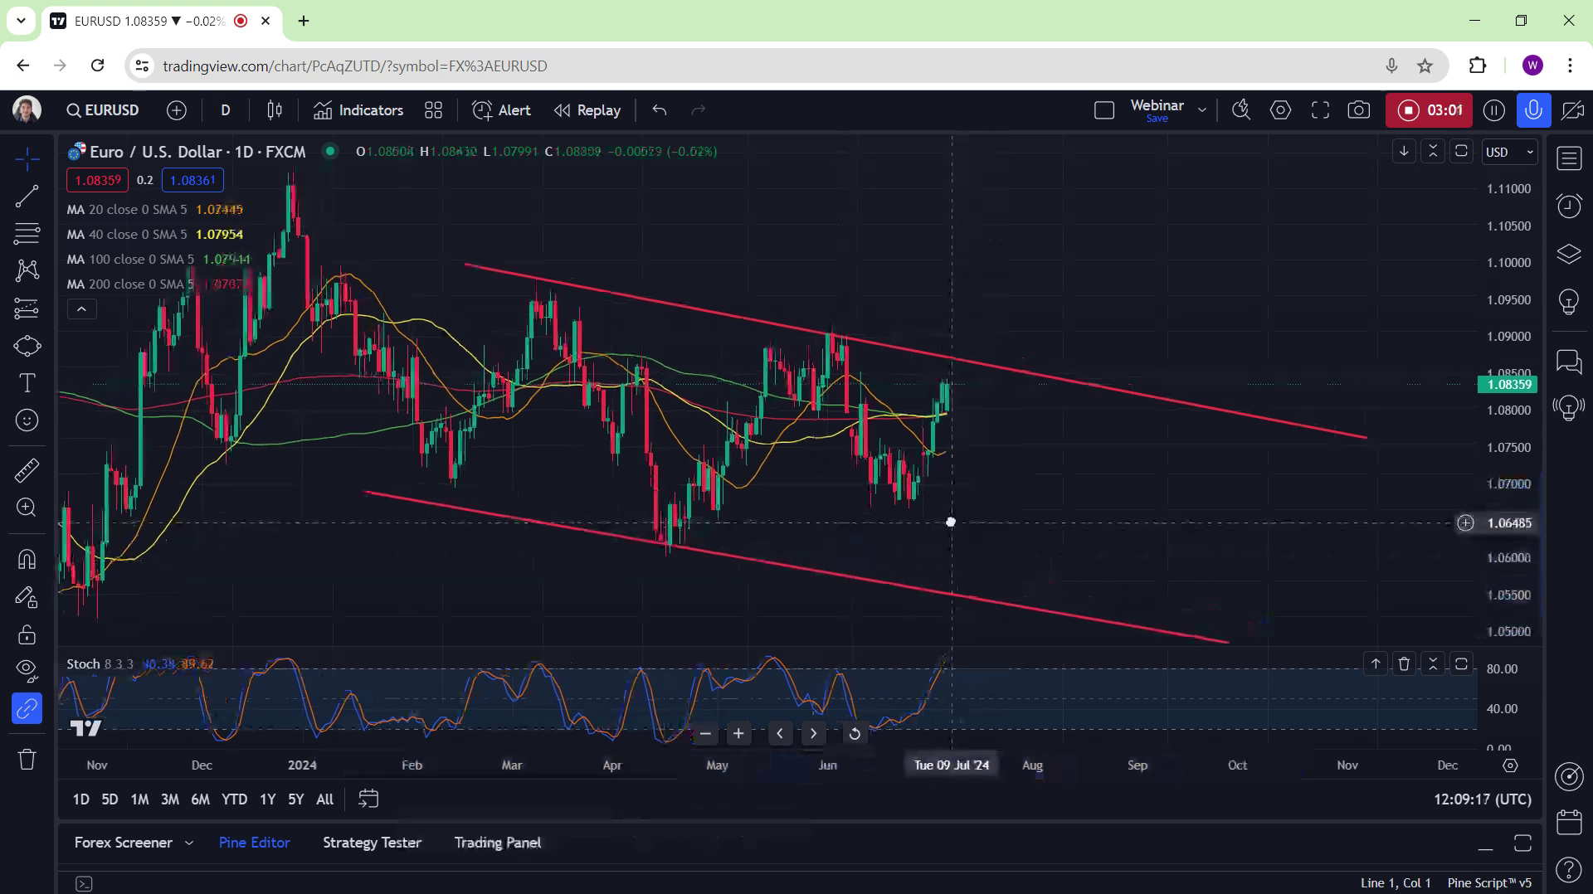
Draw a red arrow from the latest candle down to the lower channel line
click(47, 346)
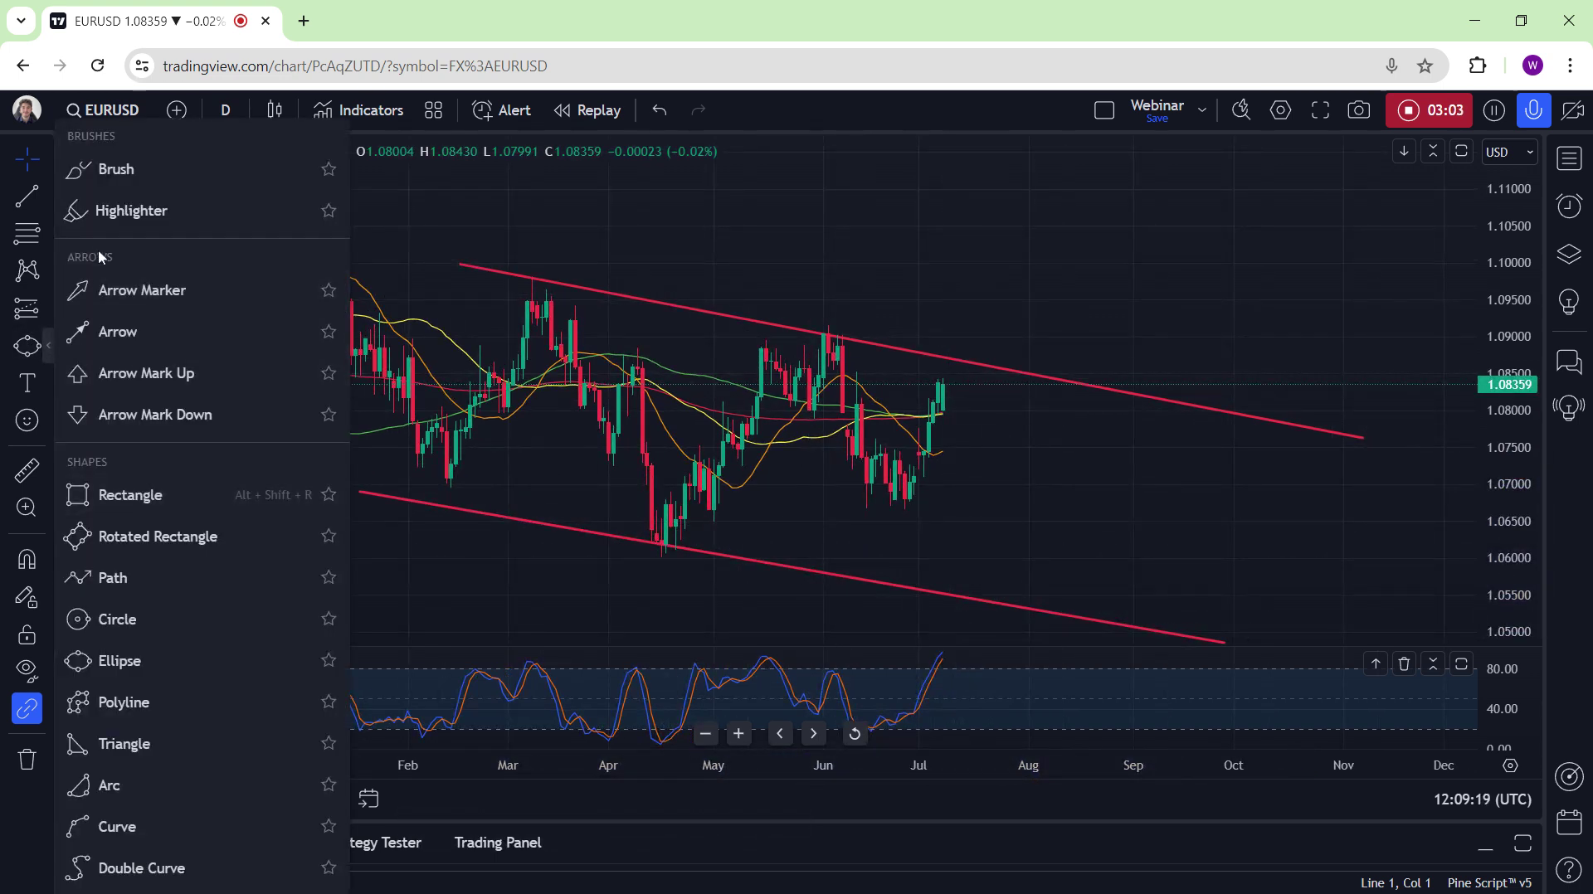
click(97, 327)
click(942, 384)
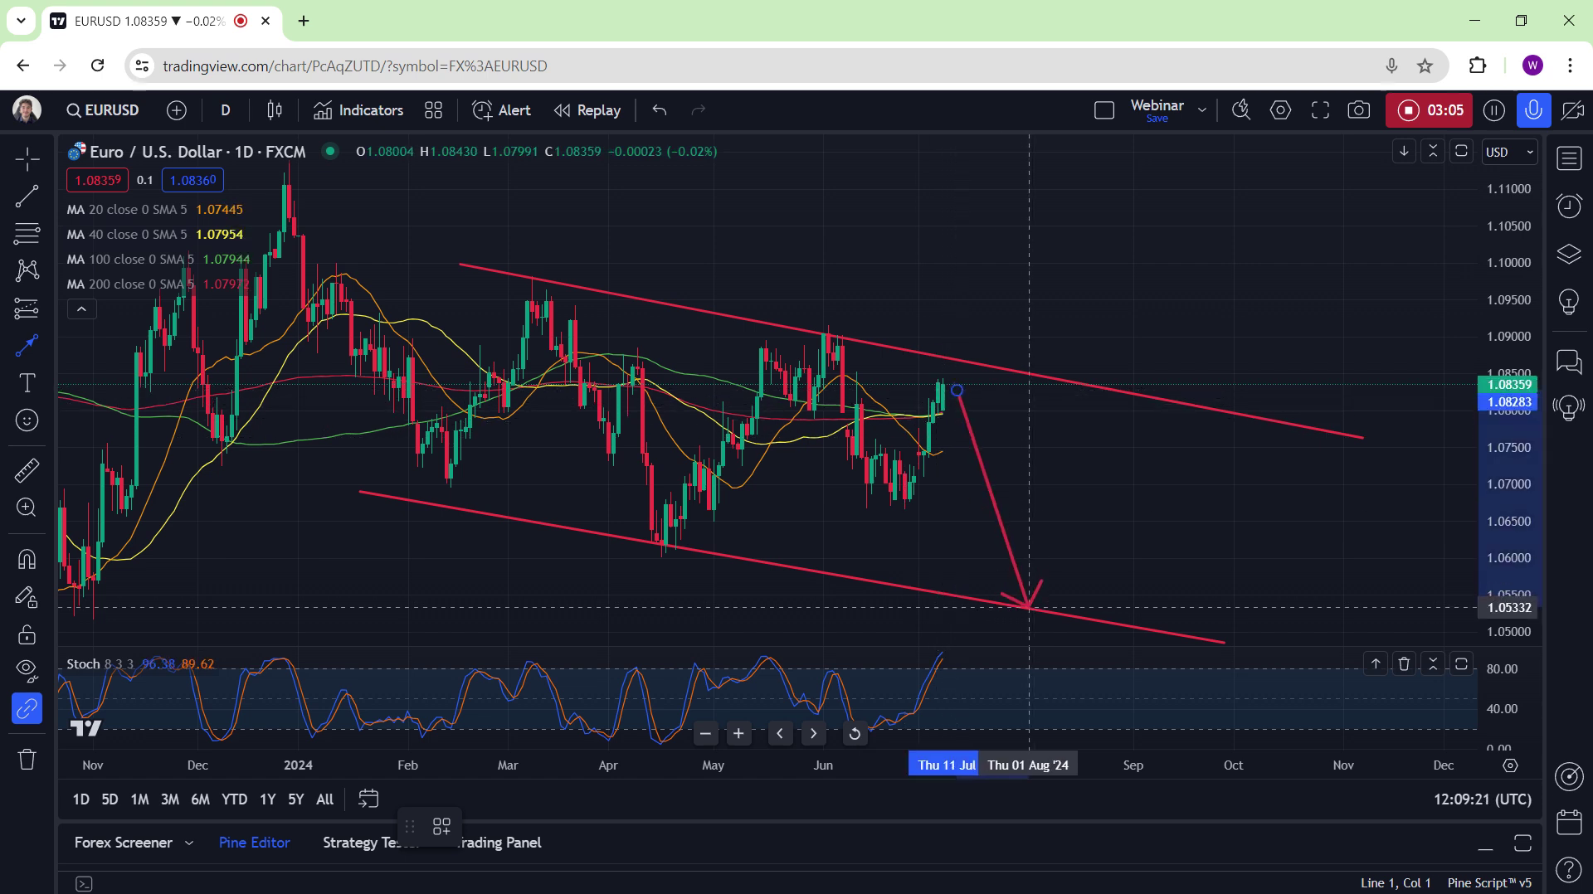
click(1028, 608)
double_click(1027, 602)
click(572, 506)
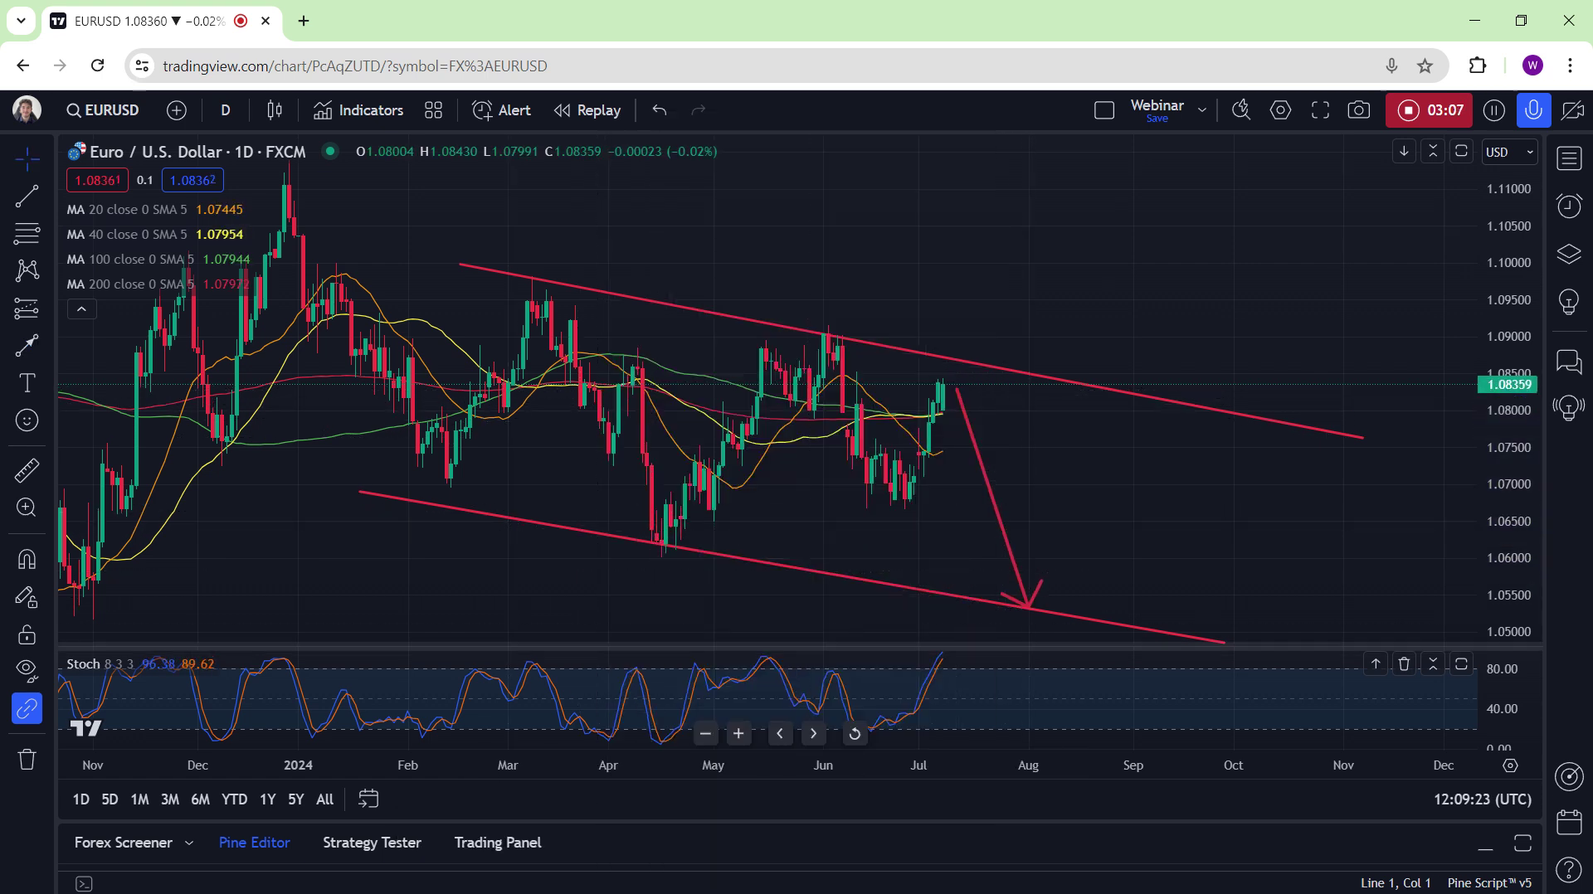
Extend the upper channel line back to the January high and raise the arrow's start
scroll(1000, 379, down, 4)
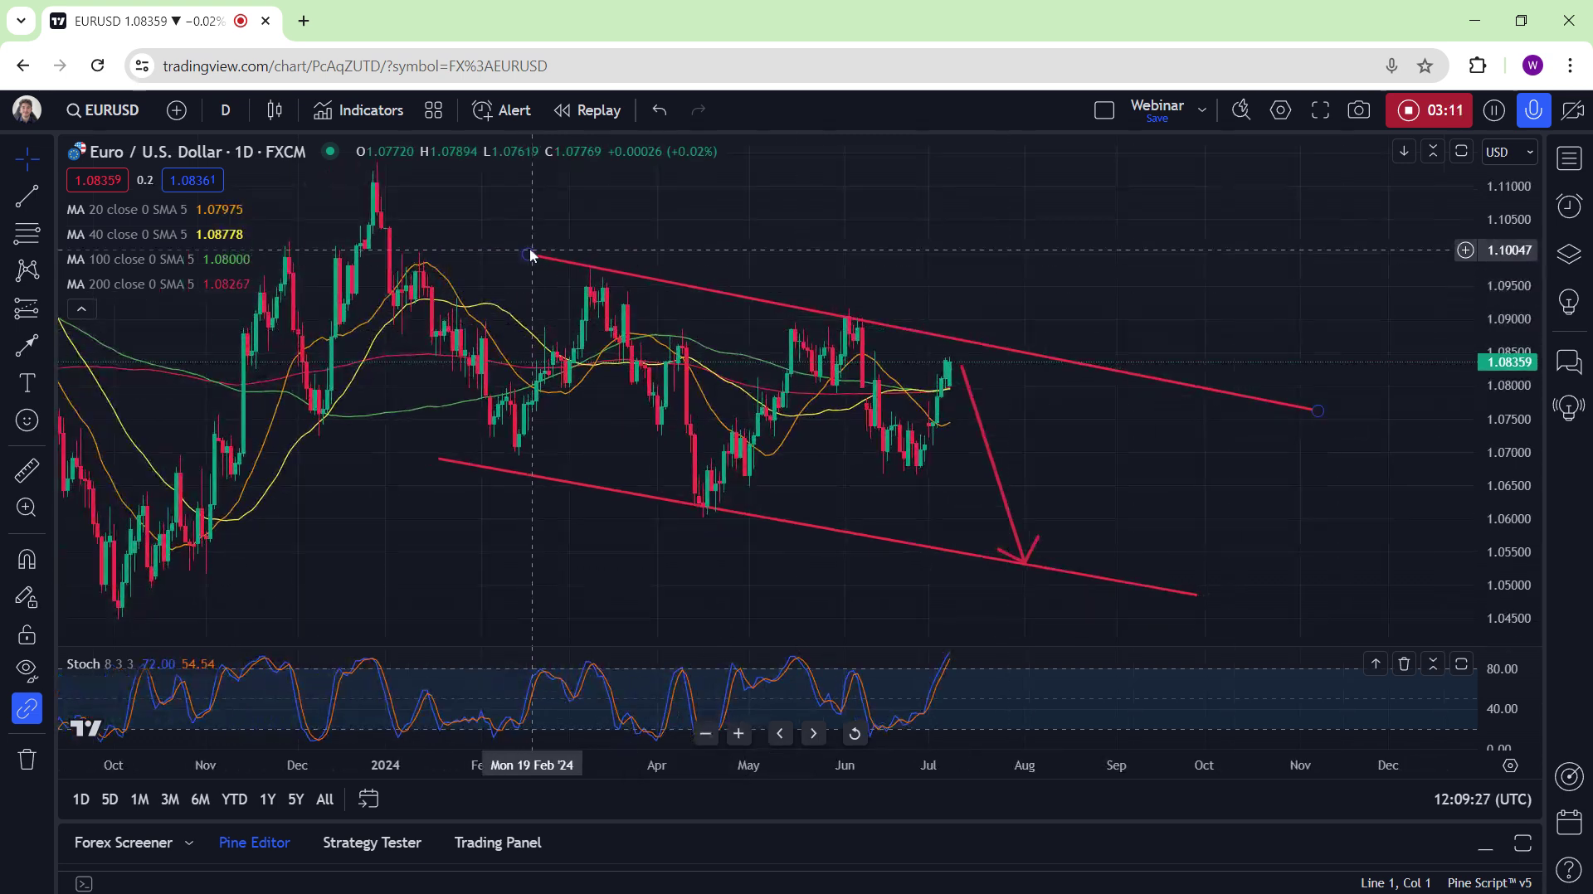
mouse_move(526, 255)
mouse_down()
mouse_move(377, 230)
mouse_move(397, 236)
mouse_up()
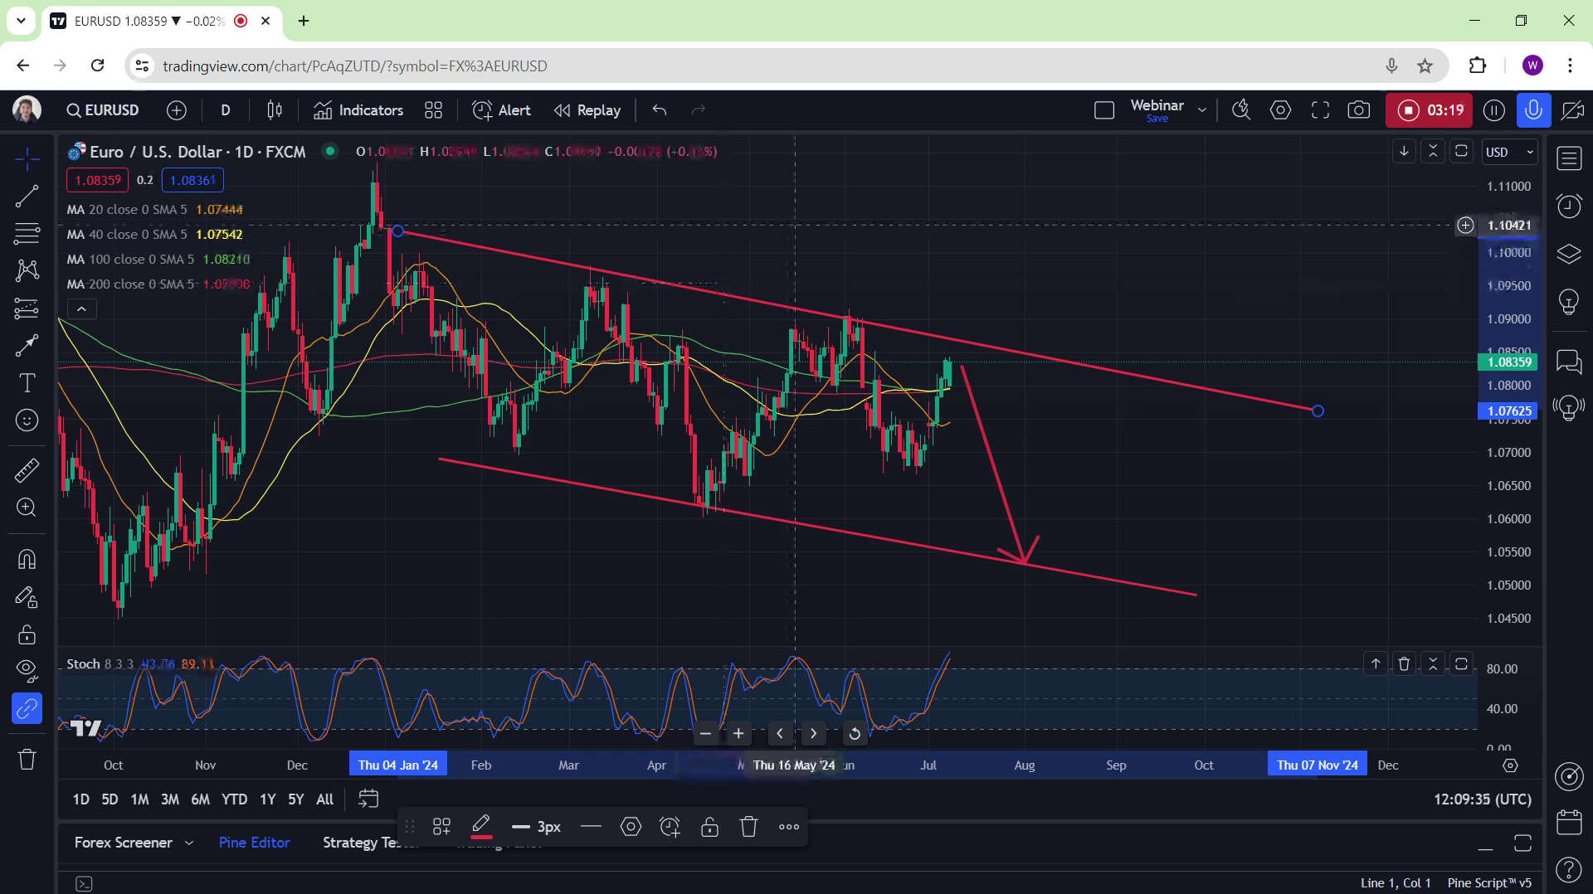
click(959, 370)
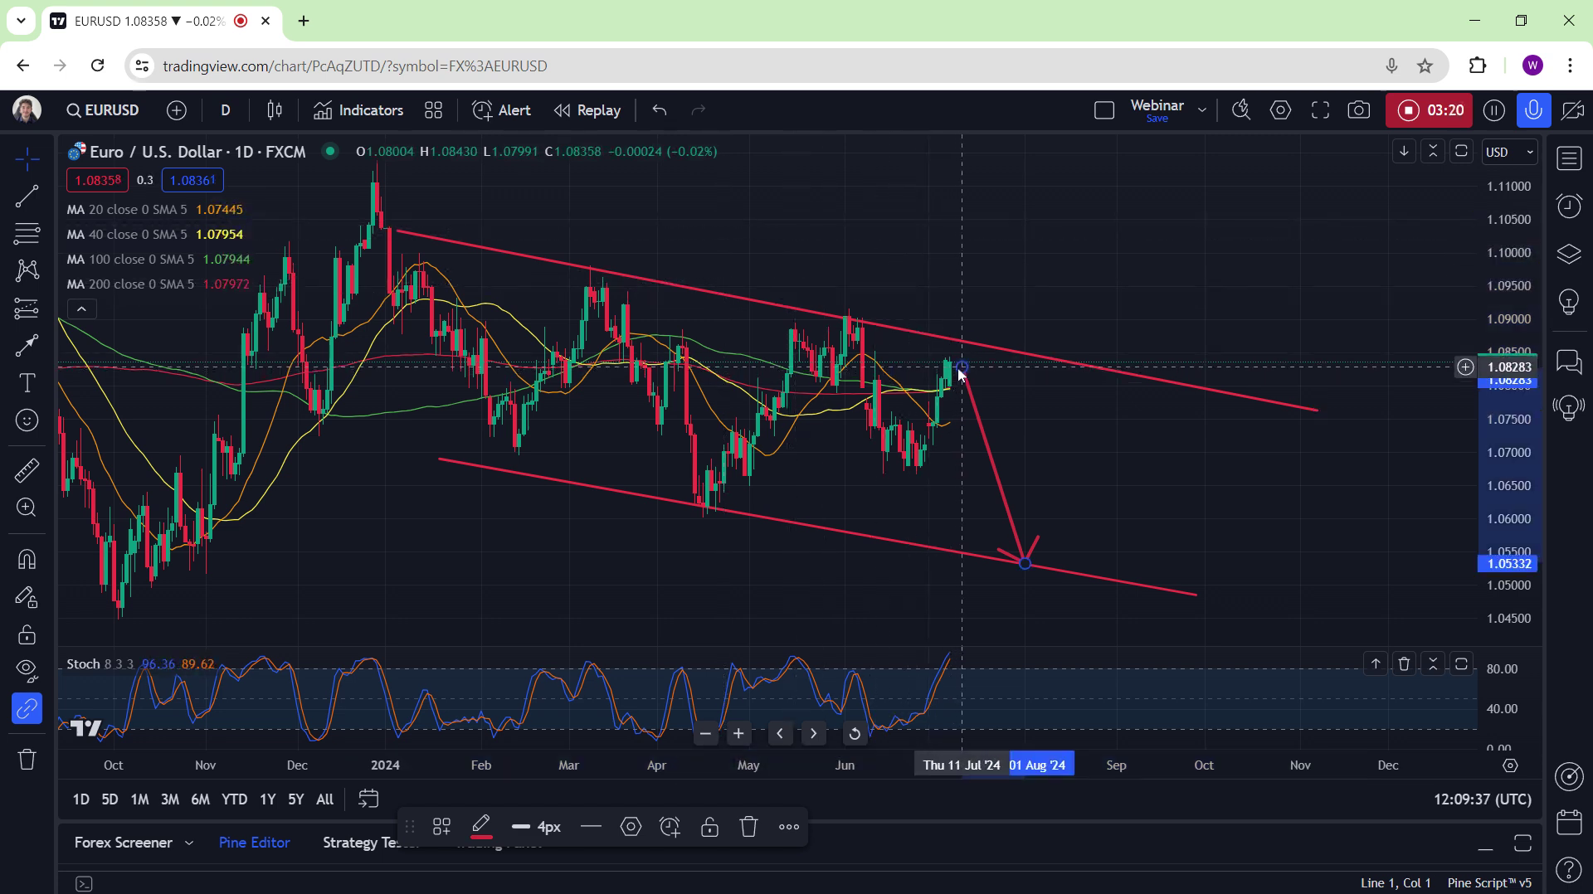
drag(959, 372, 963, 363)
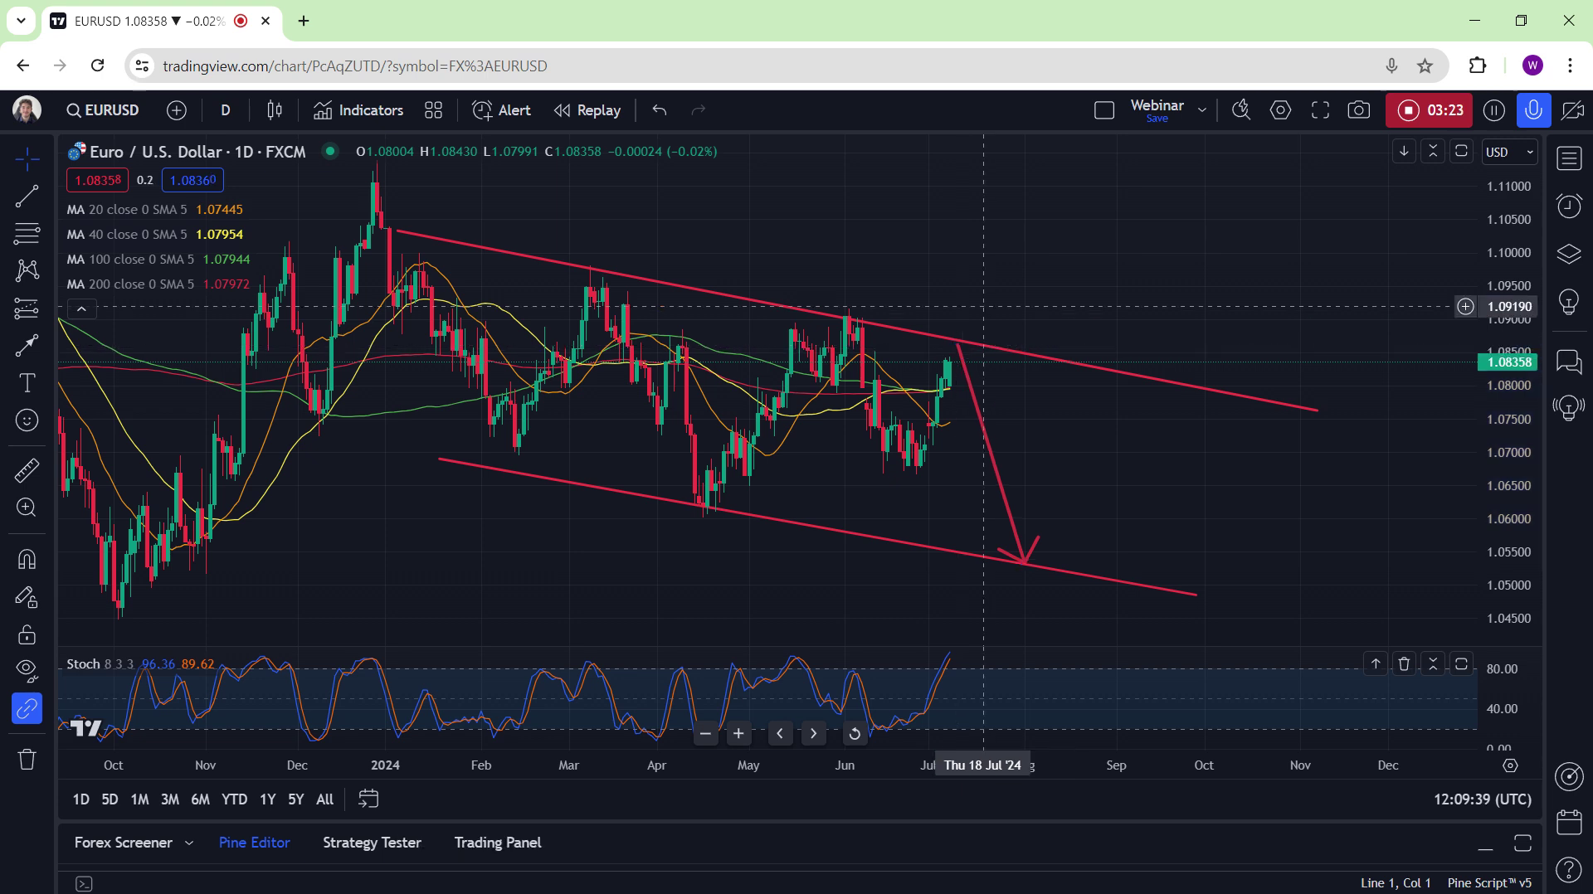
Draw a thin purple resistance rectangle at about 1.087
scroll(581, 323, up, 1)
click(42, 340)
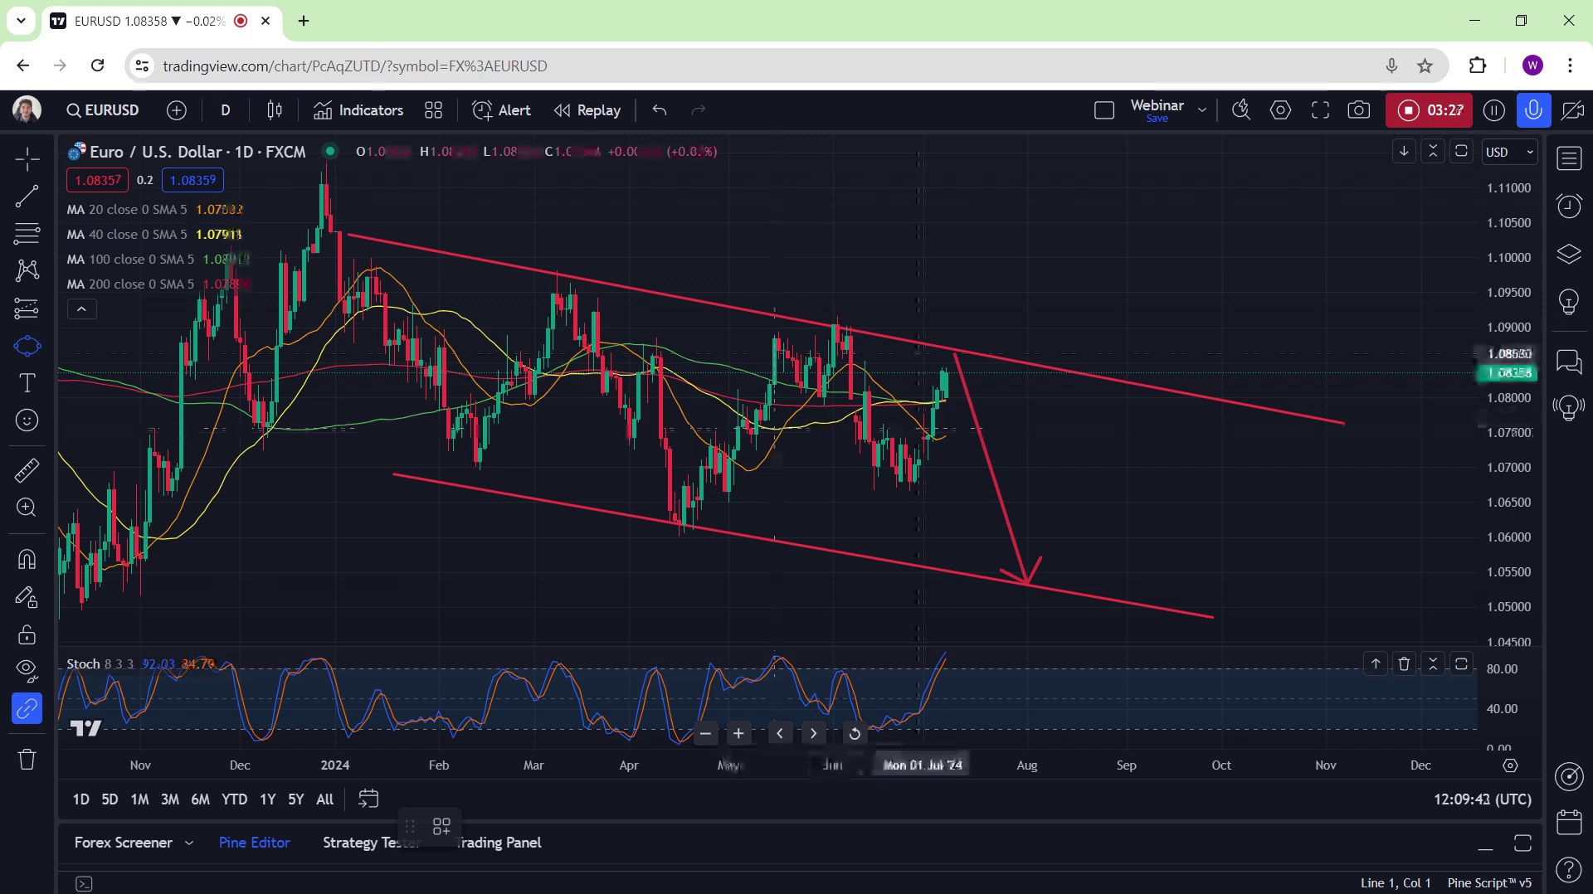
drag(955, 347, 402, 357)
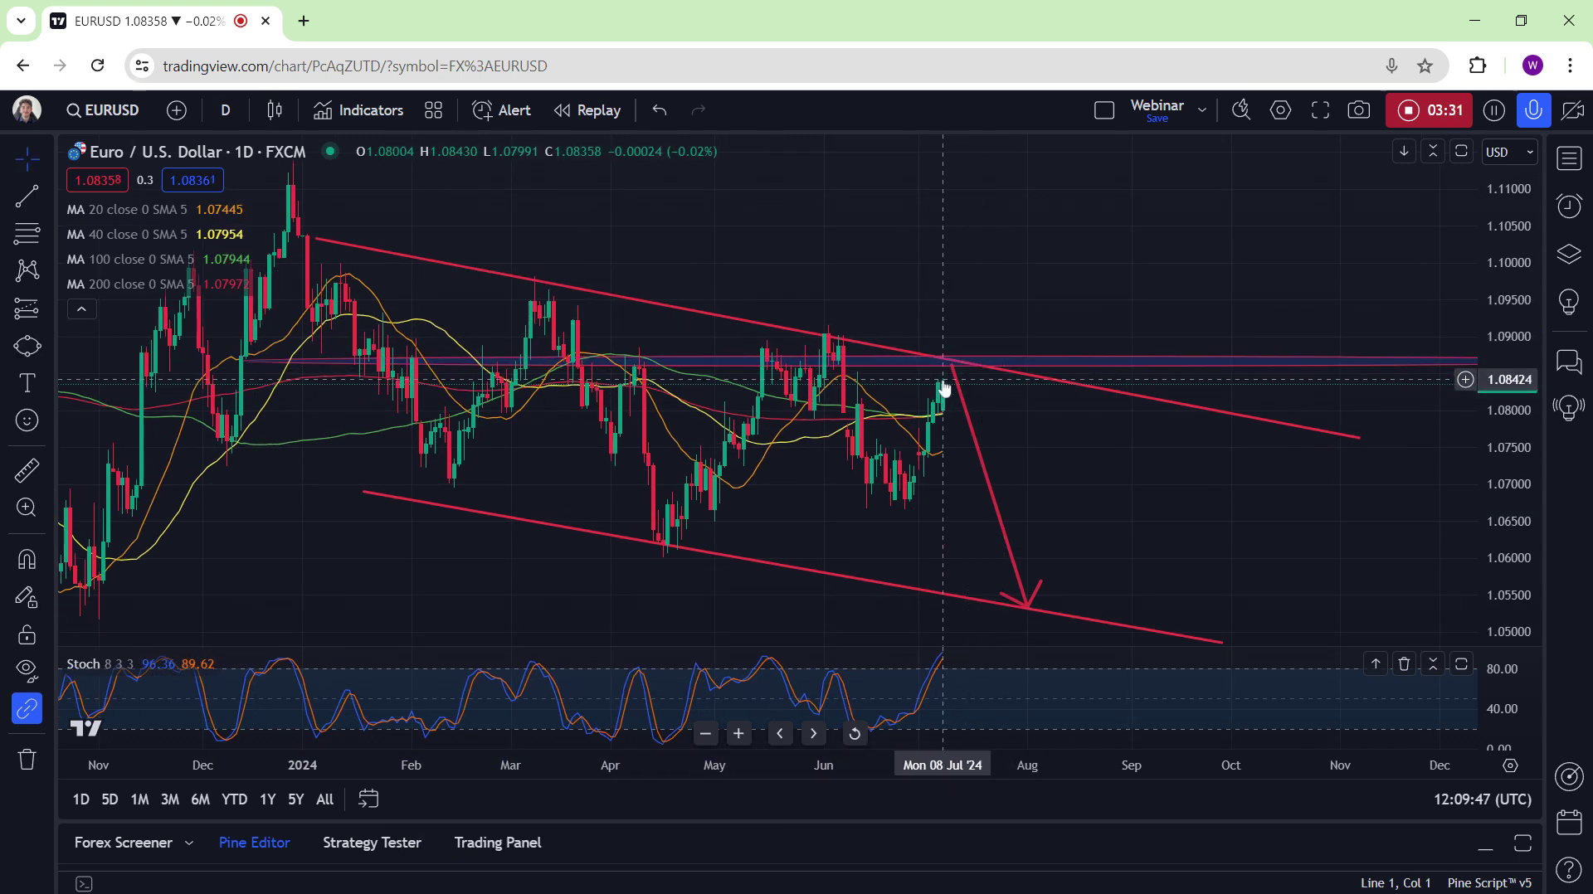
Discard the downward arrow
right_click(996, 309)
mouse_move(1019, 496)
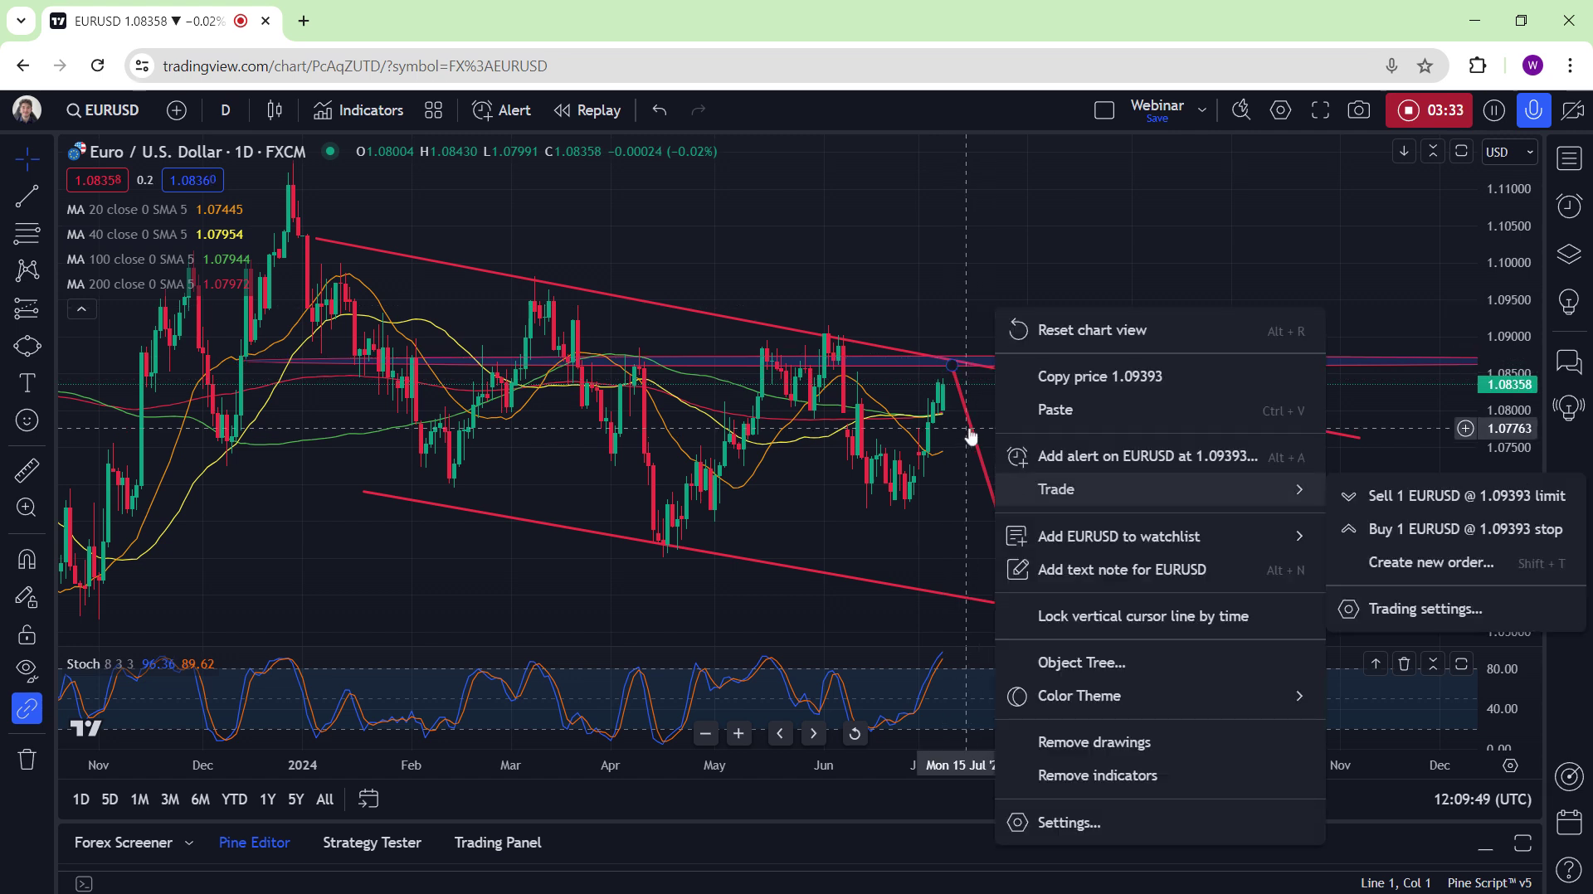
key(Escape)
key(Escape)
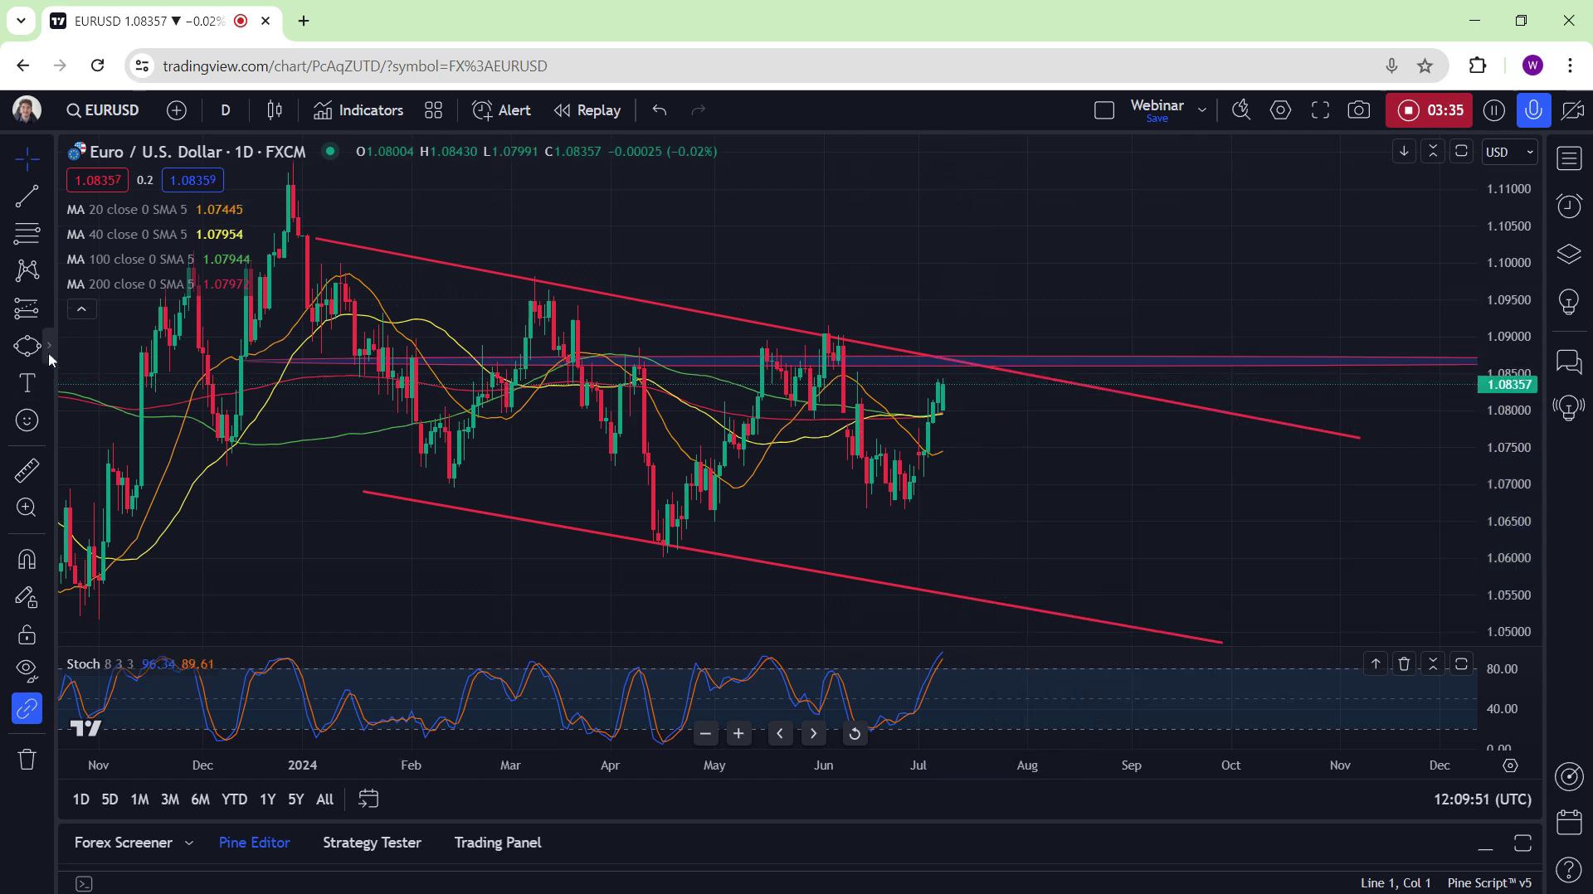
Draw a red arrow marker pointing at the channel–zone intersection
click(49, 348)
click(109, 367)
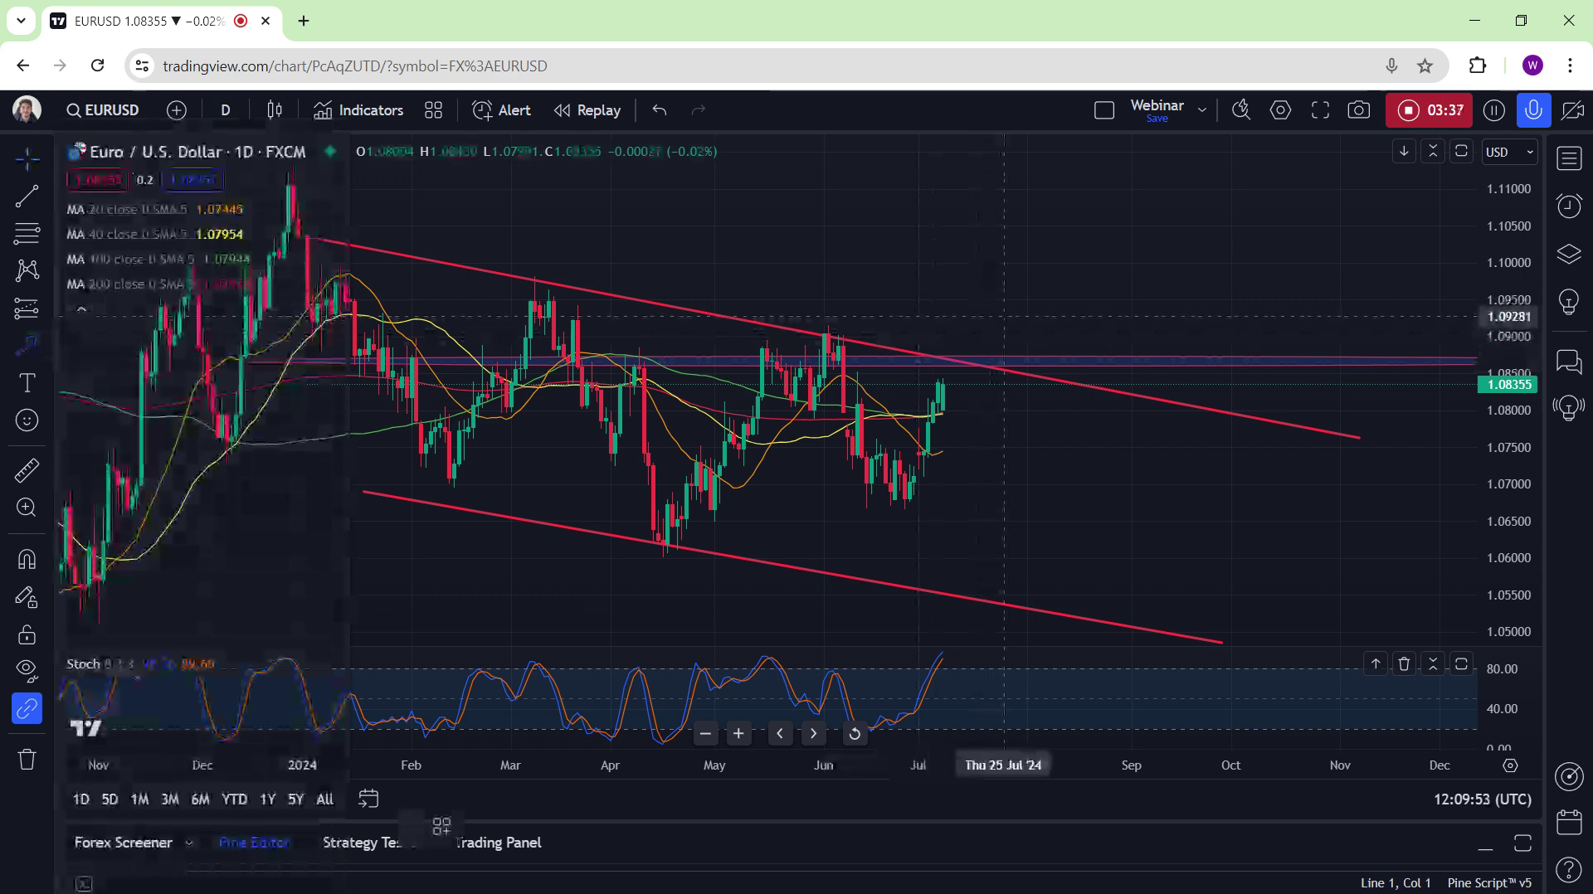
drag(1004, 316, 962, 361)
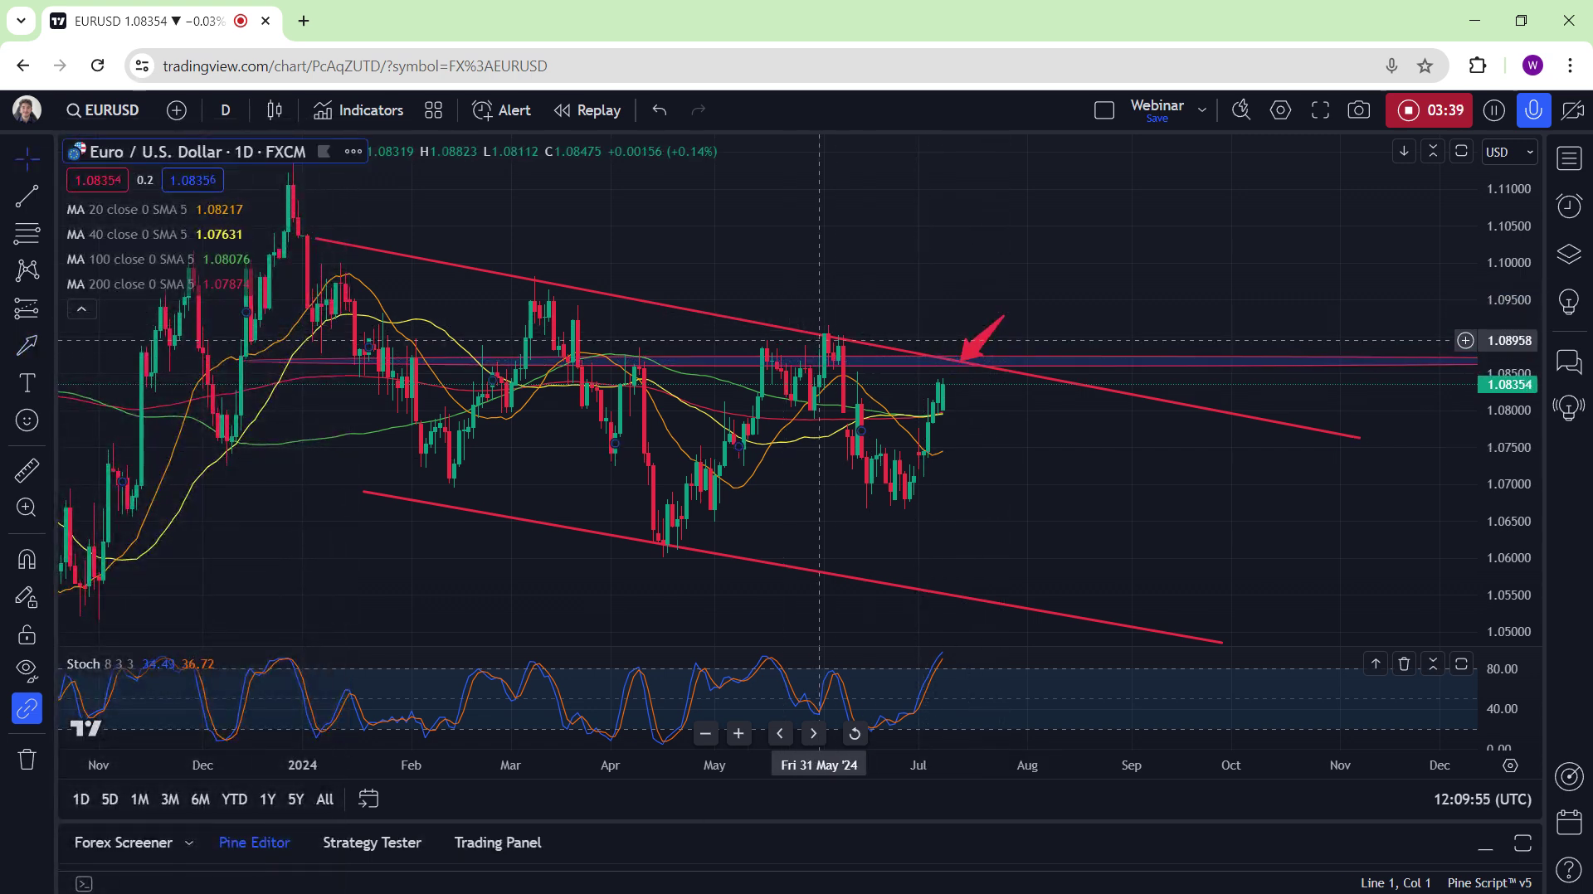
Brush red freehand circles around the May–June and March highs at the upper line
click(49, 349)
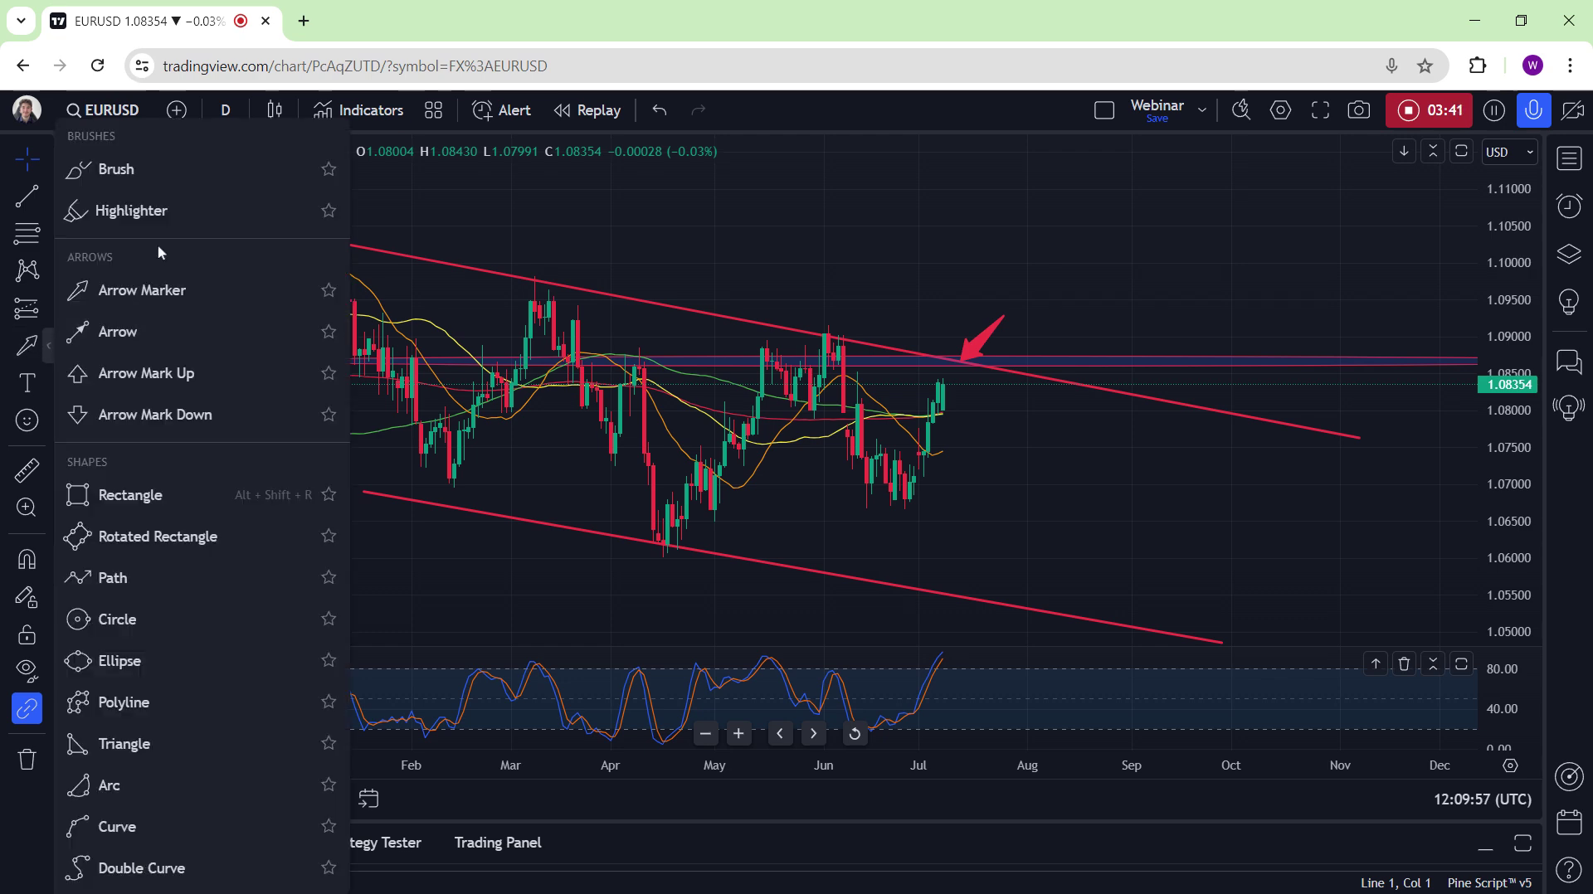
click(151, 161)
mouse_move(751, 342)
mouse_down()
mouse_move(811, 325)
mouse_move(859, 340)
mouse_move(817, 369)
mouse_move(751, 347)
mouse_up()
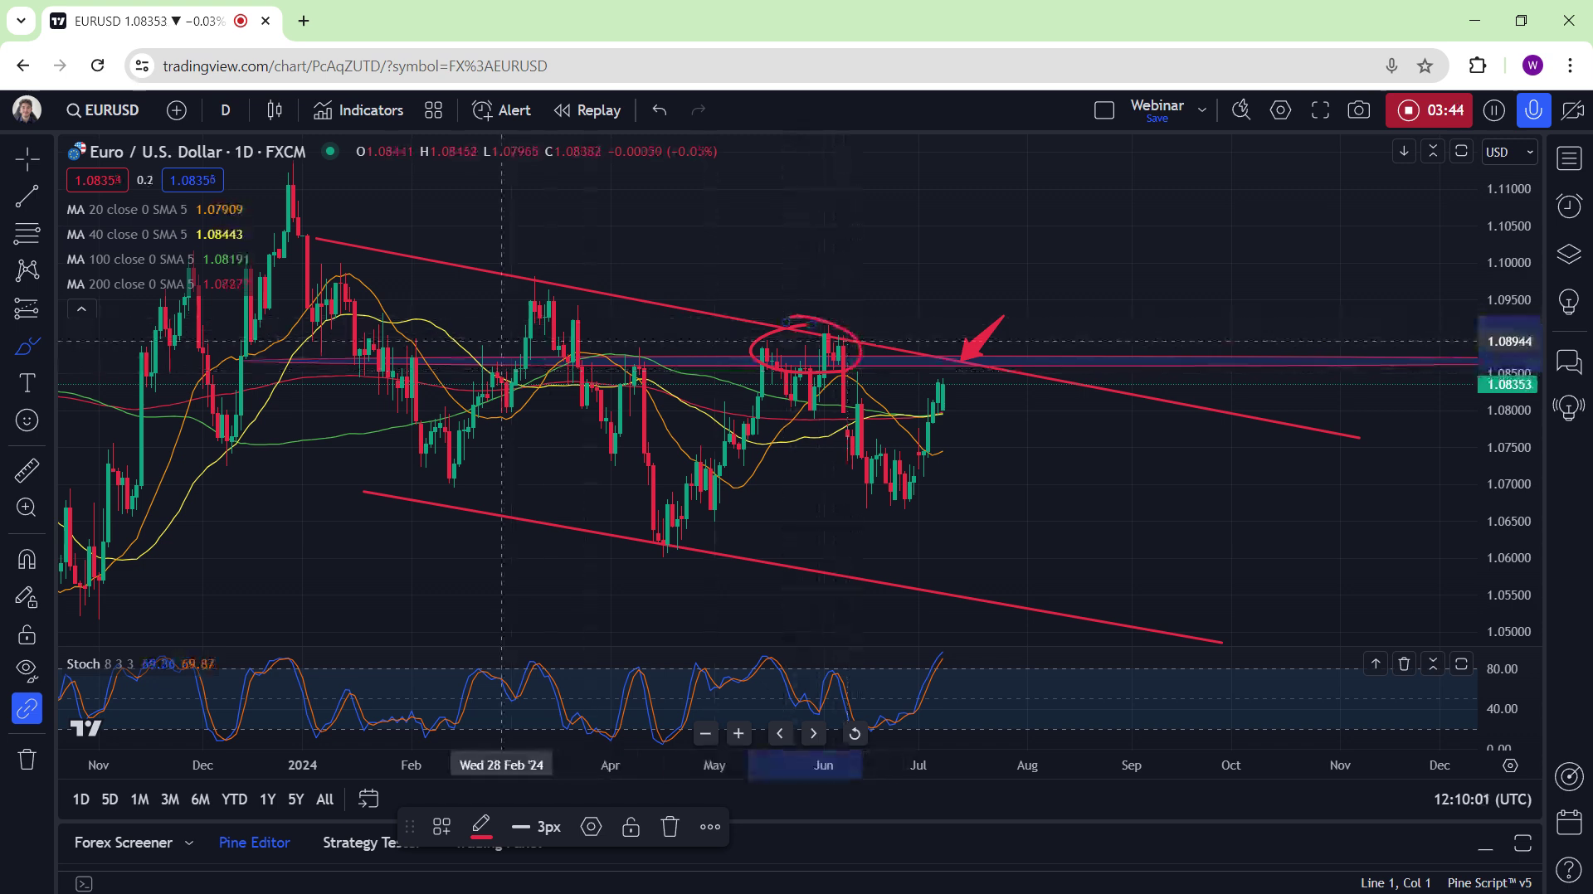
mouse_move(508, 323)
mouse_down()
mouse_move(562, 317)
mouse_move(507, 324)
mouse_up()
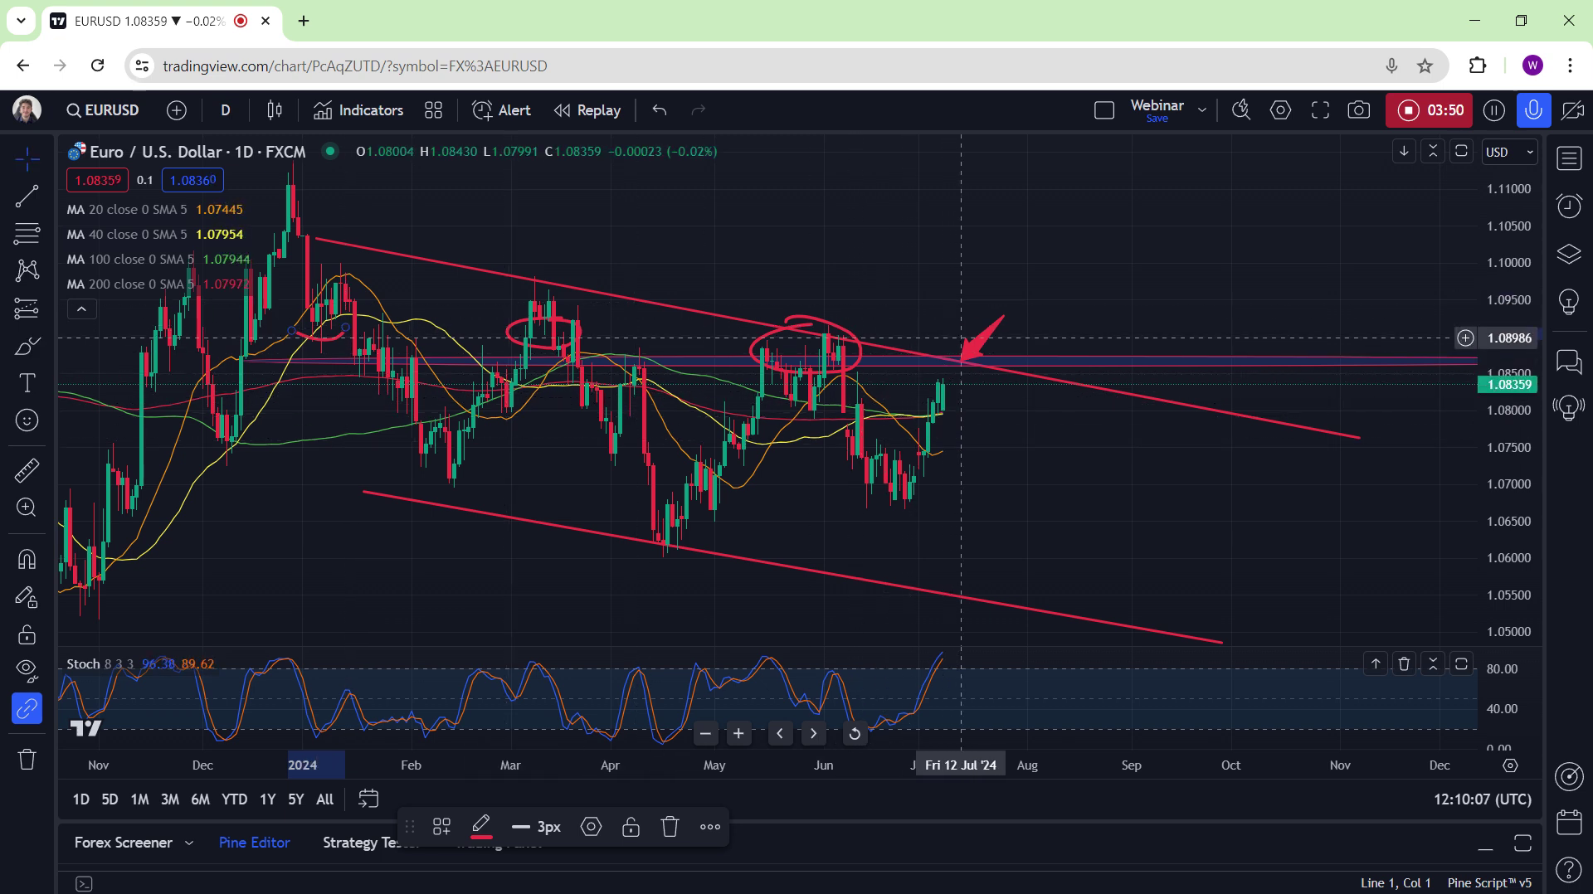
Nudge the resistance zone up to about 1.087 and close the circle around the Stochastic peak
click(1000, 367)
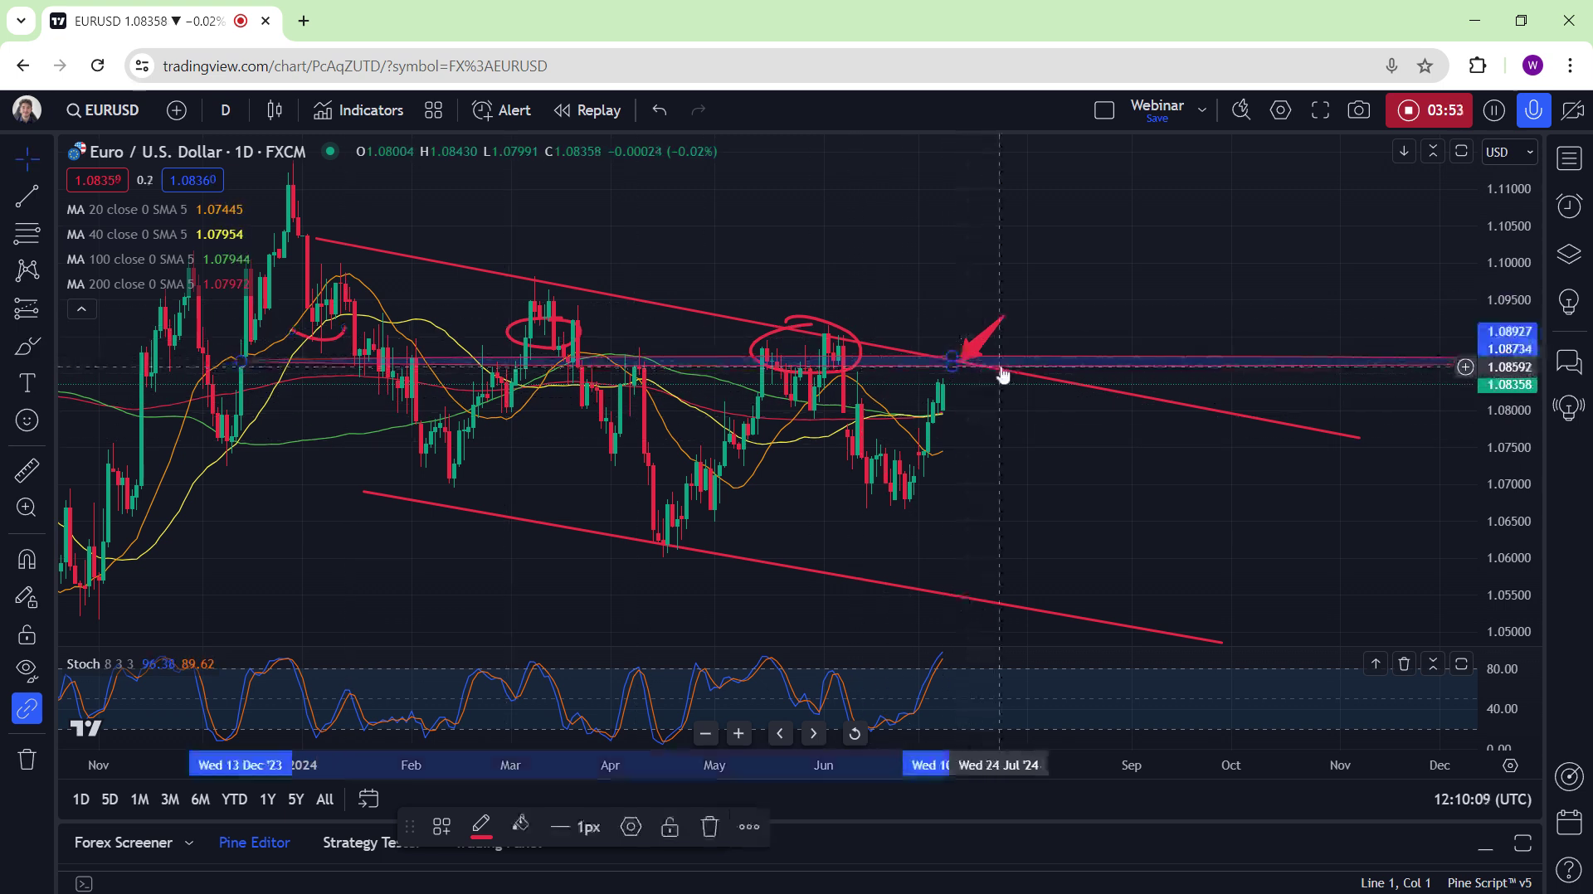
drag(1001, 371, 1000, 362)
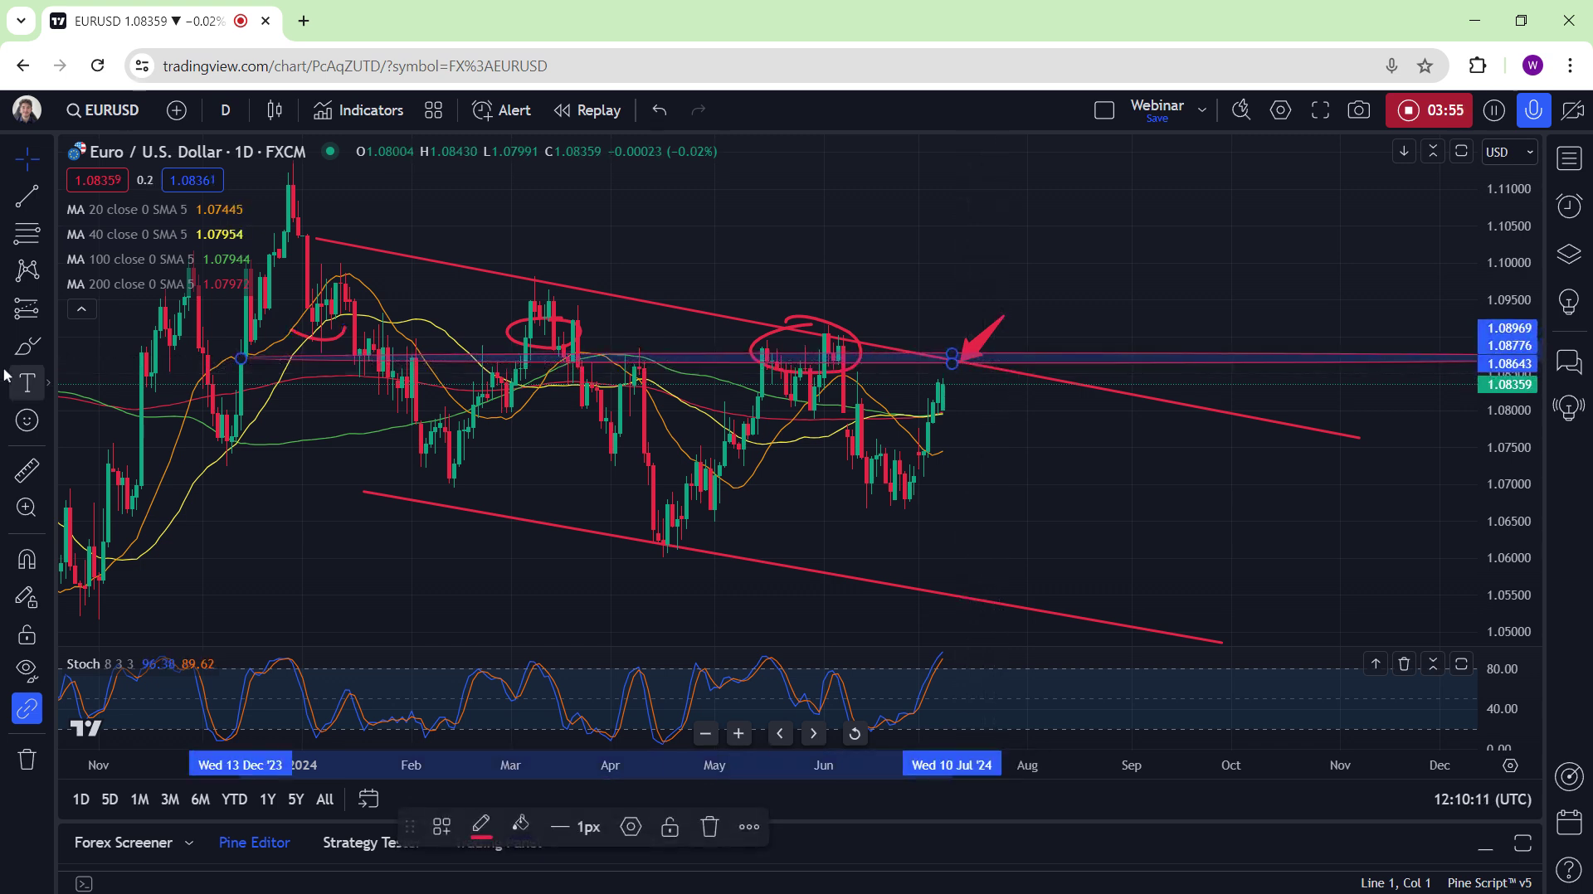
click(767, 638)
click(961, 655)
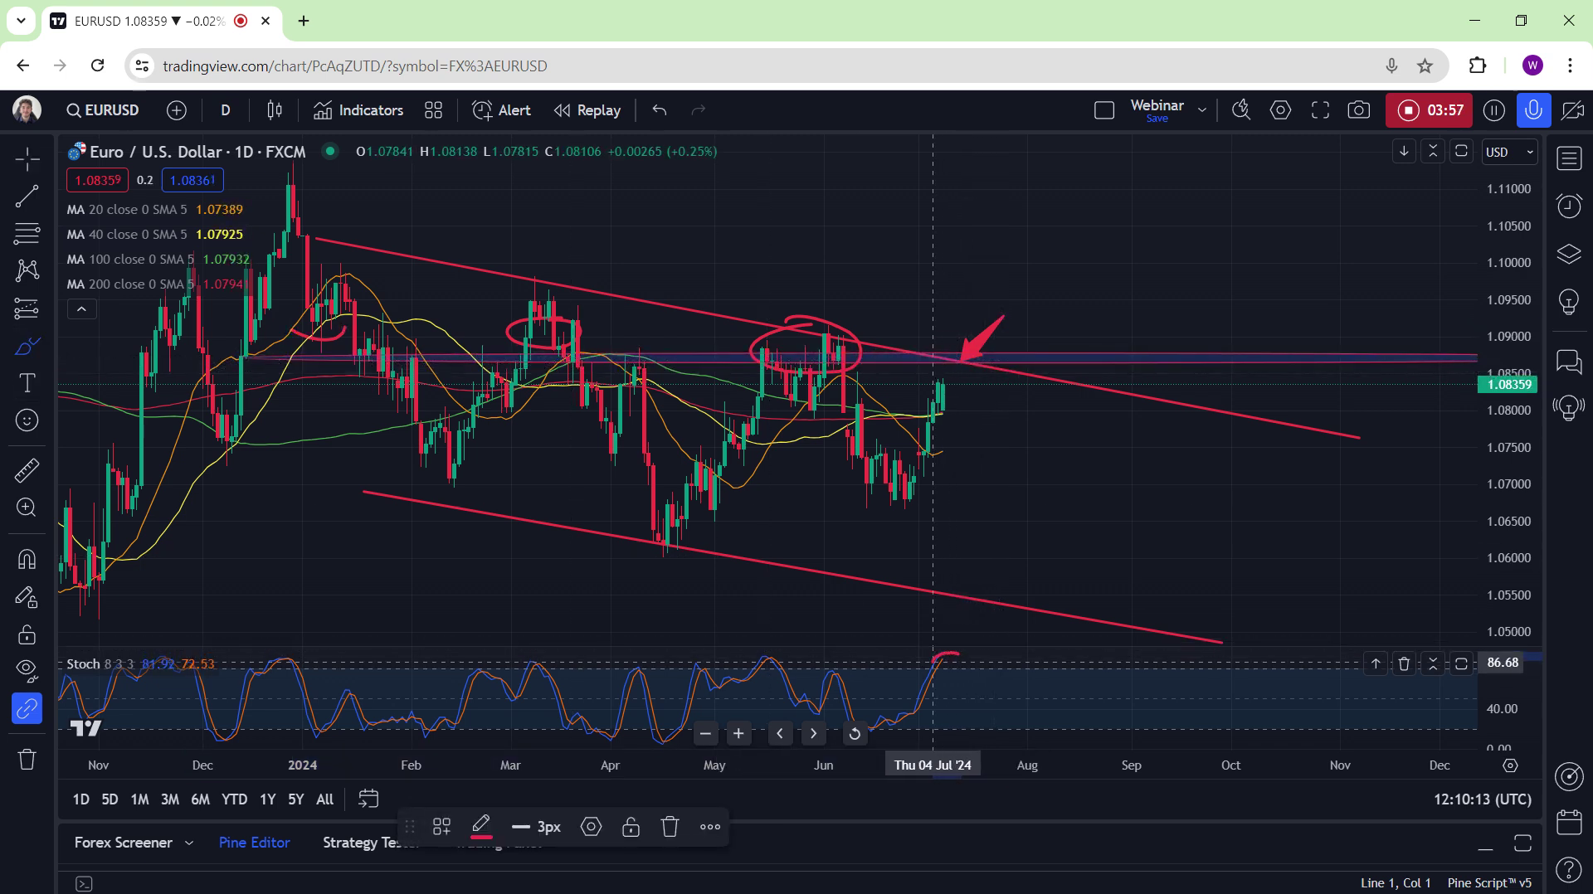
drag(961, 667, 954, 653)
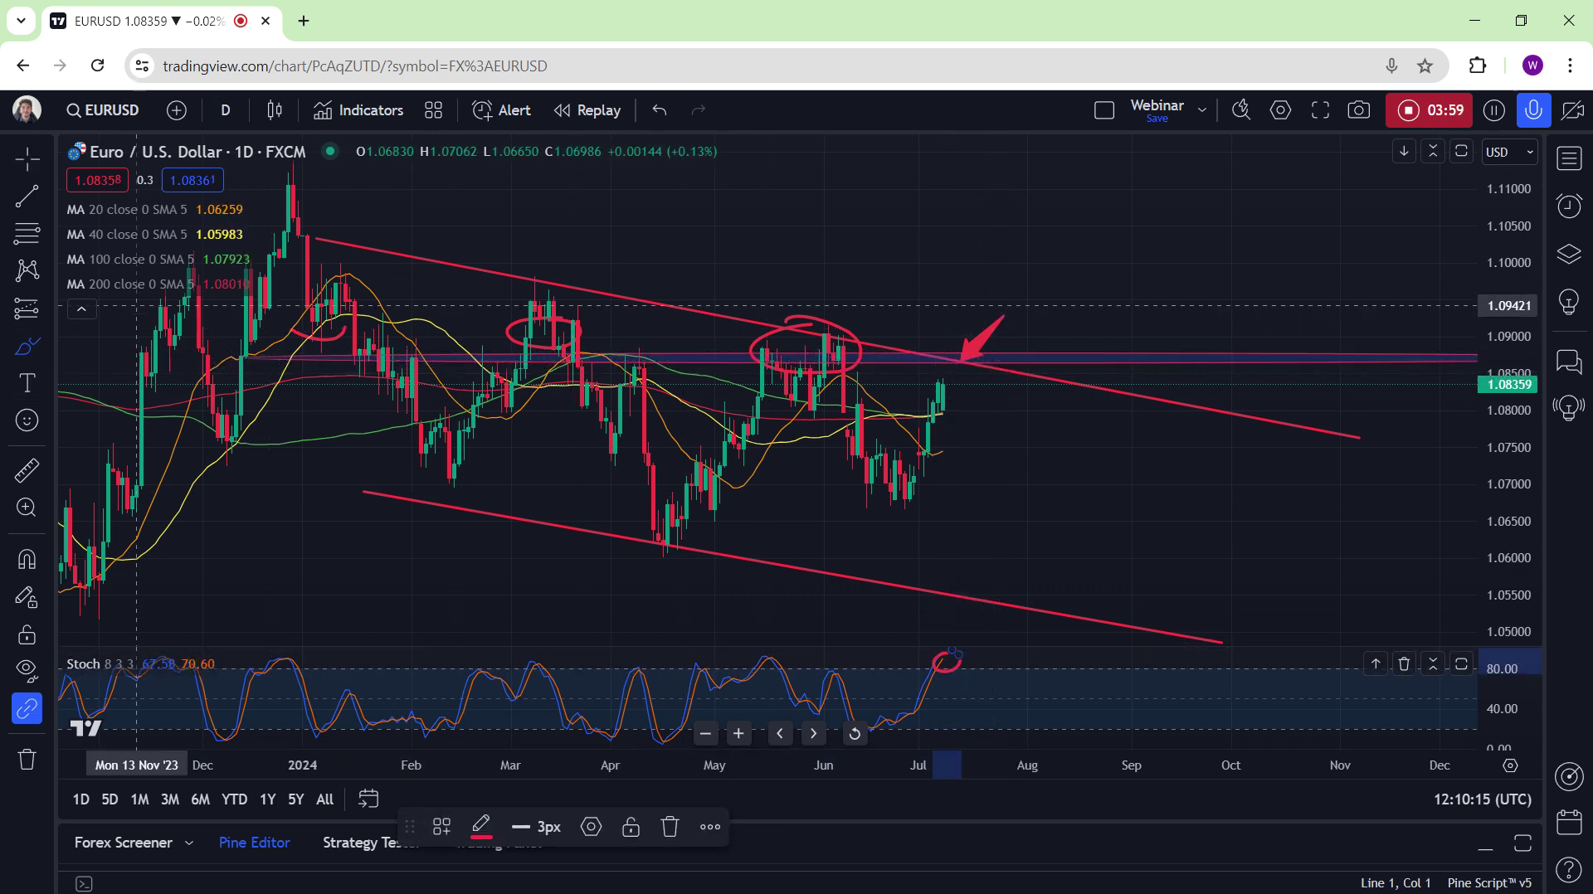
Add red arrow markers pointing at the circled May–June and March highs
click(43, 345)
click(133, 287)
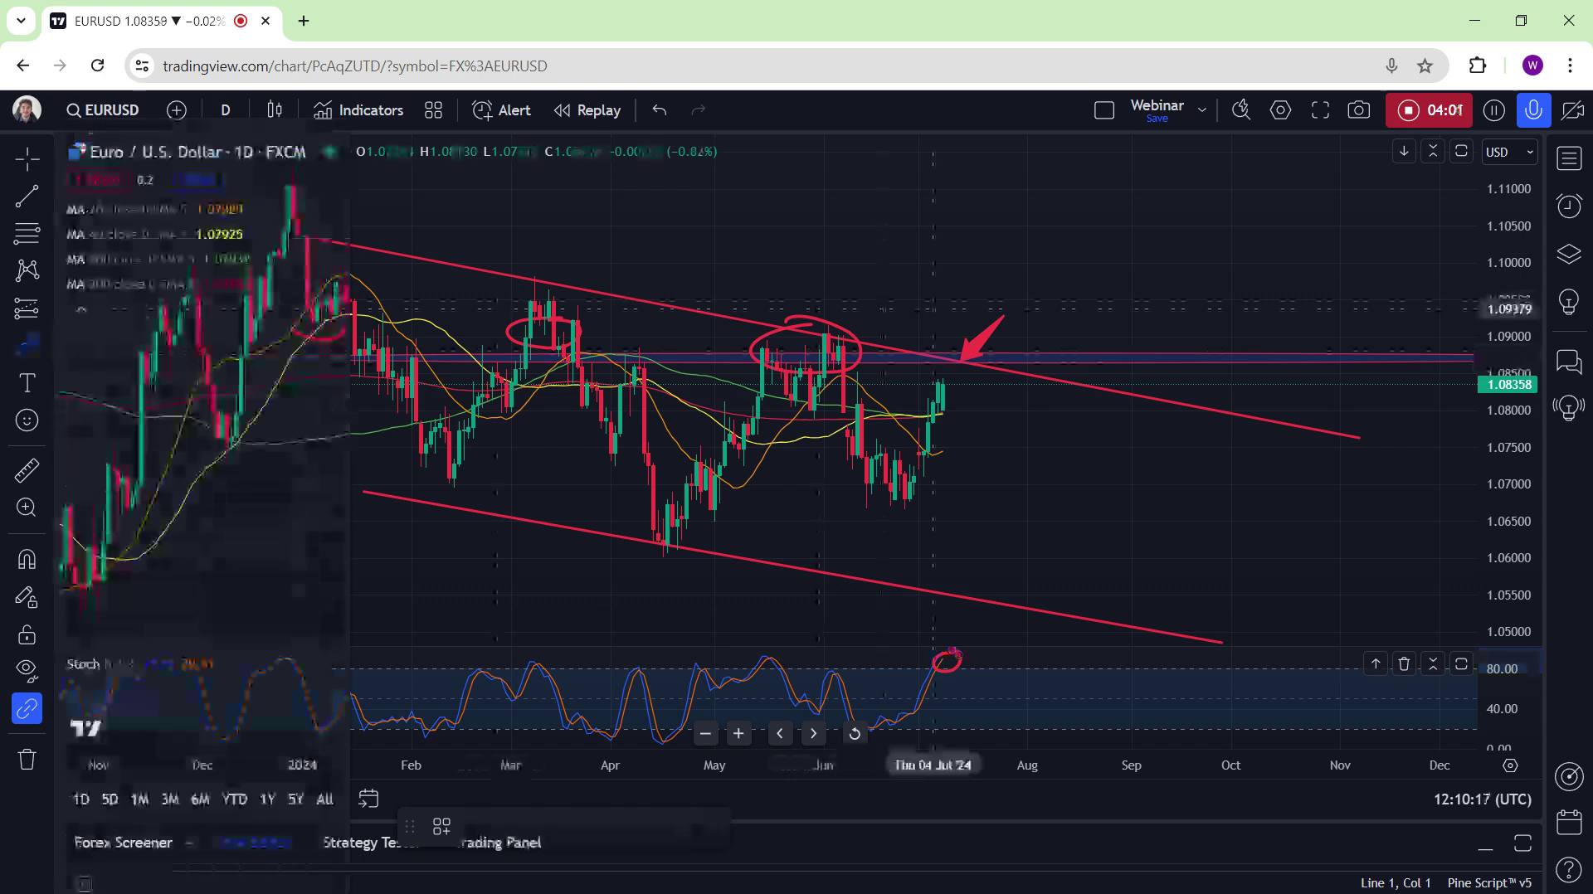
mouse_move(924, 268)
mouse_down()
mouse_move(871, 321)
mouse_move(908, 288)
mouse_up()
click(918, 280)
click(465, 827)
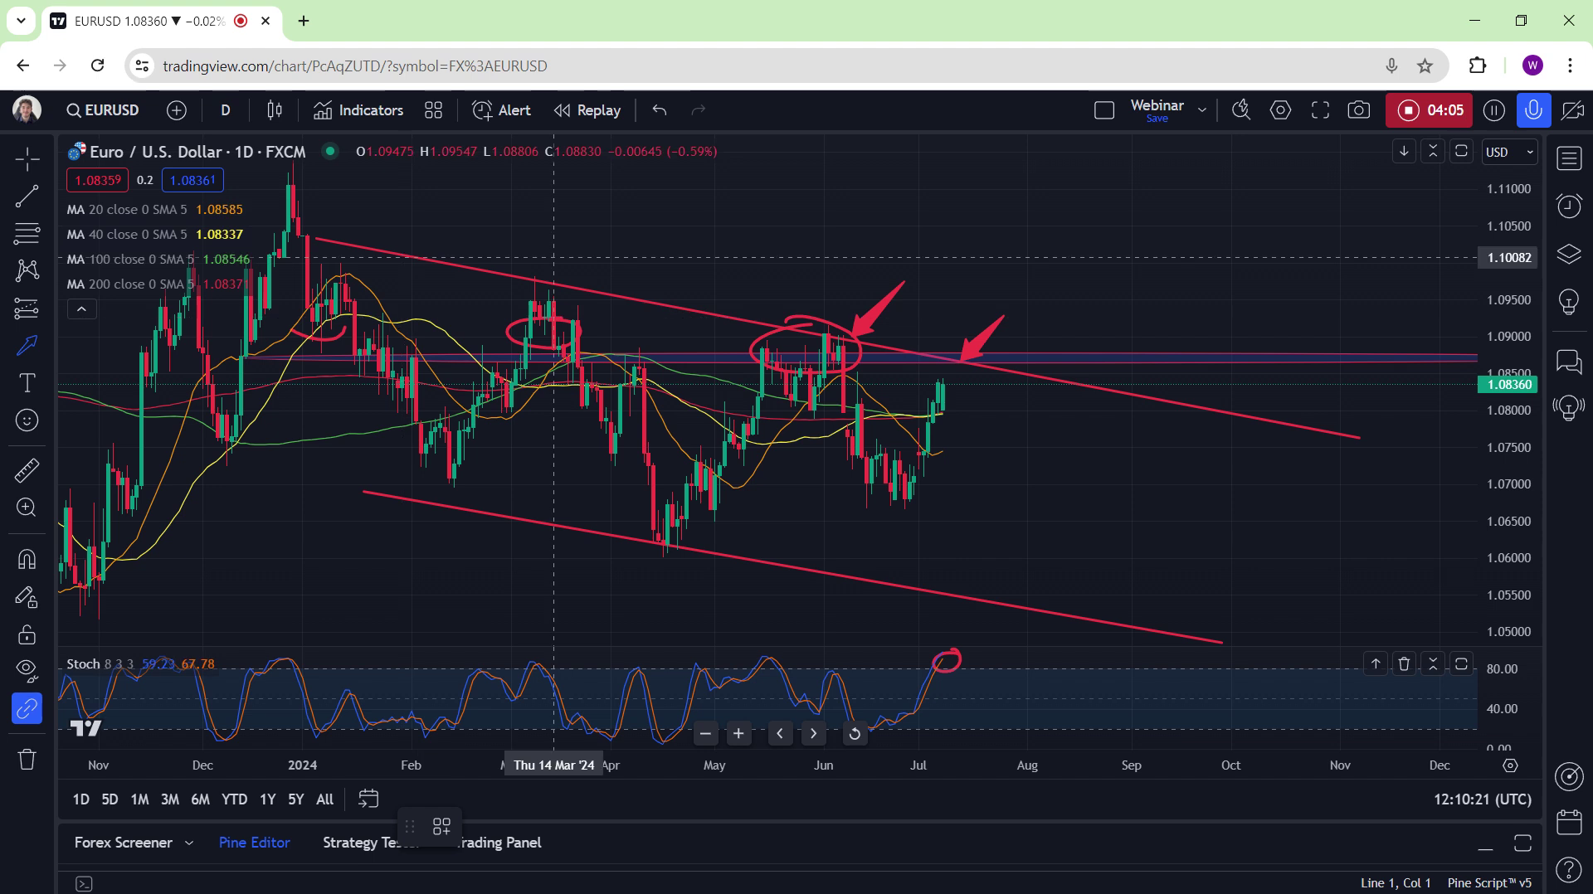
drag(643, 254, 583, 307)
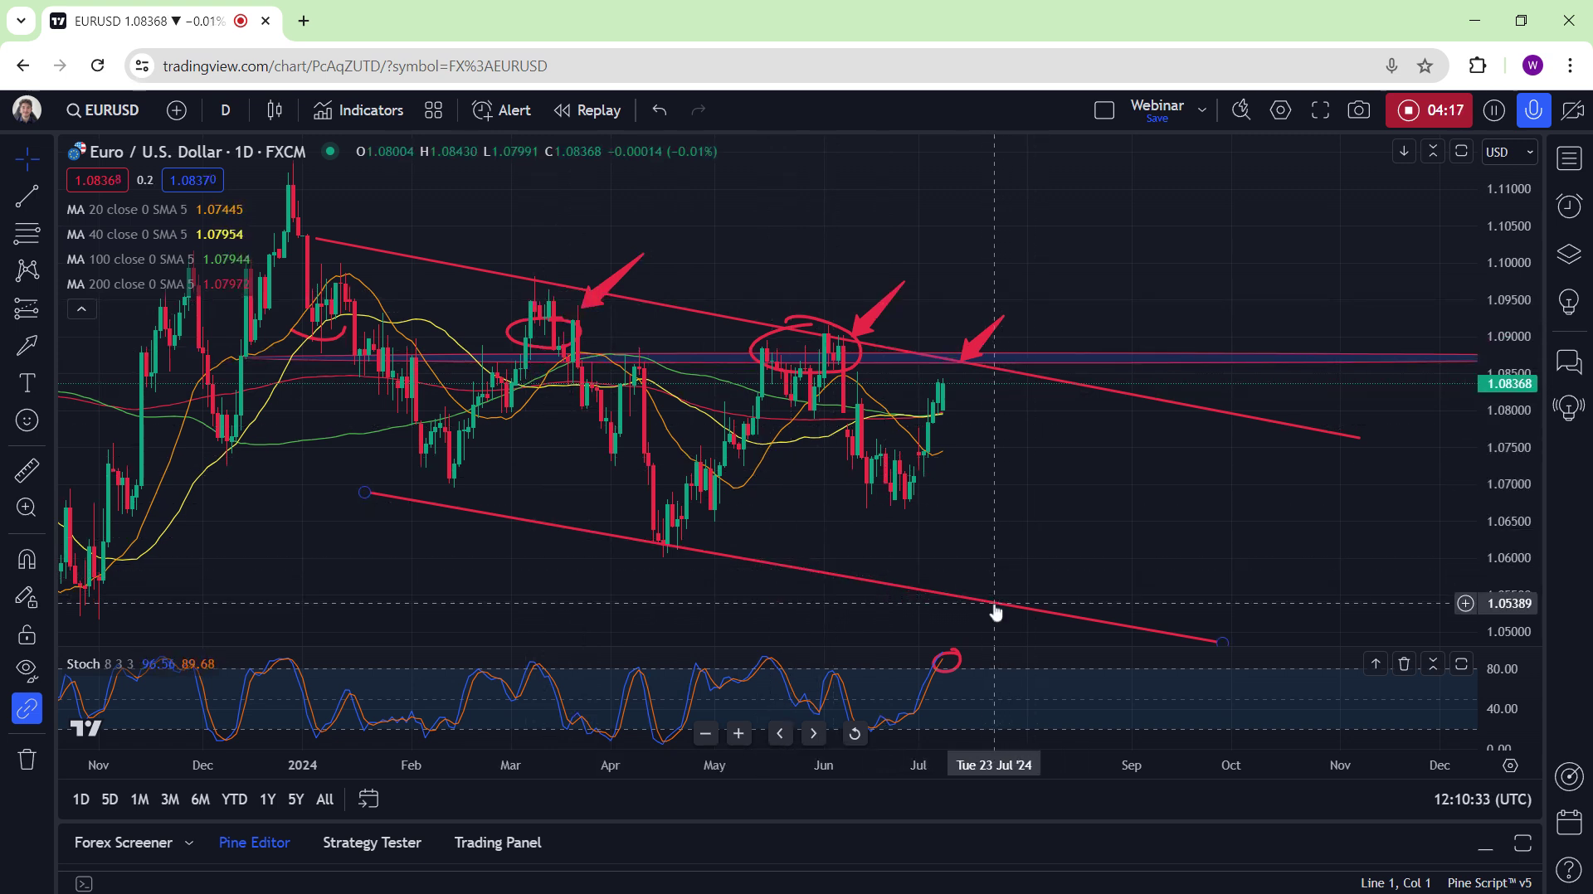
Zoom out for more history and draw a red arrow pointing at the lower channel line near August
scroll(1086, 208, down, 5)
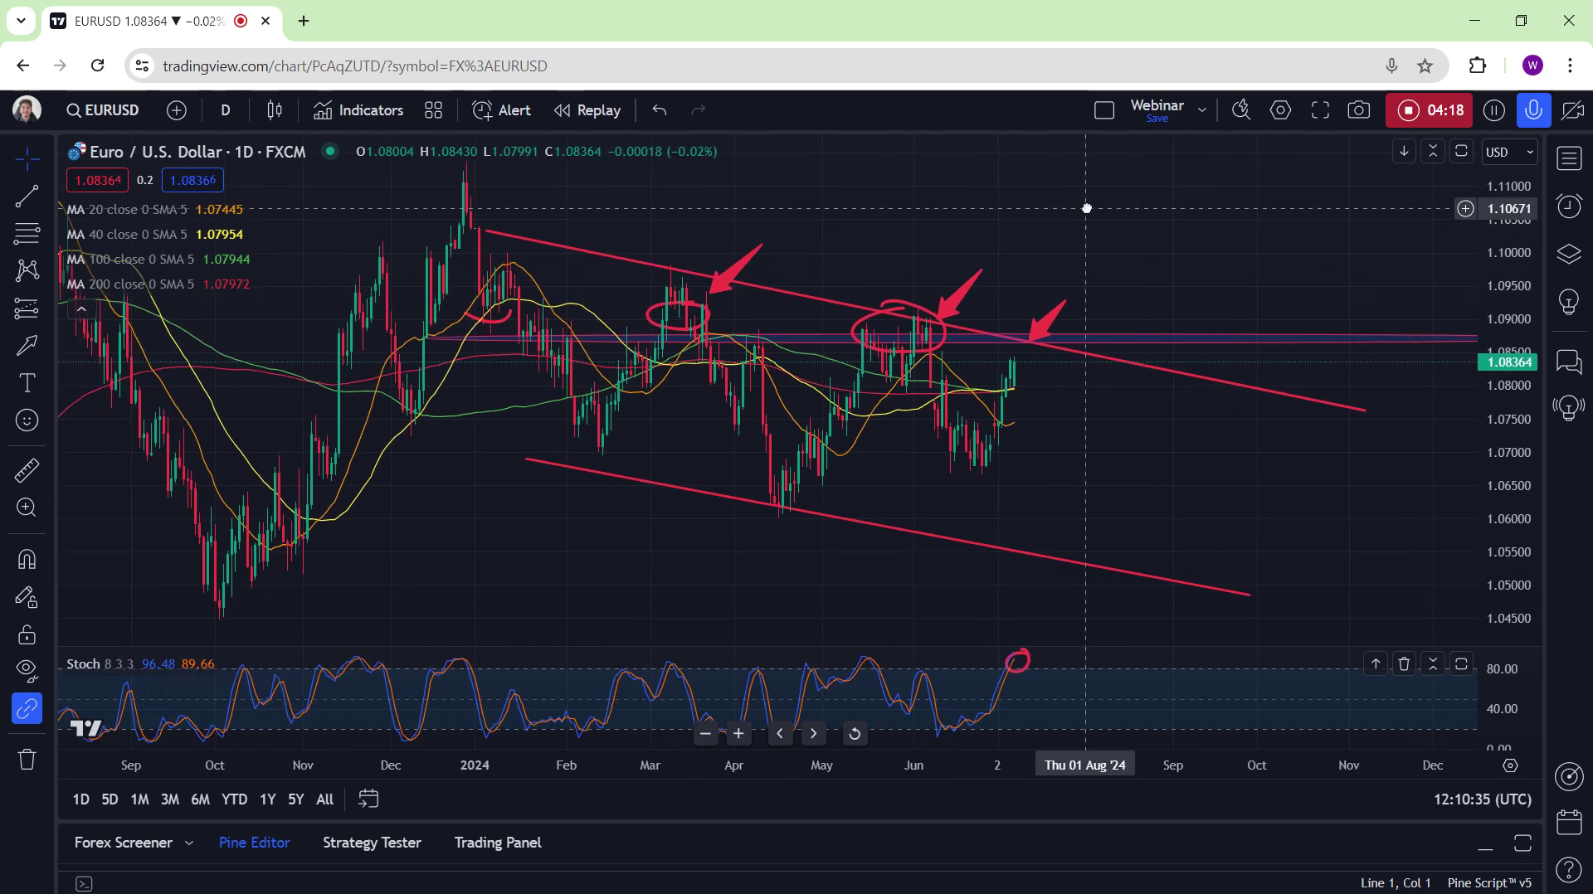
scroll(1086, 208, down, 1)
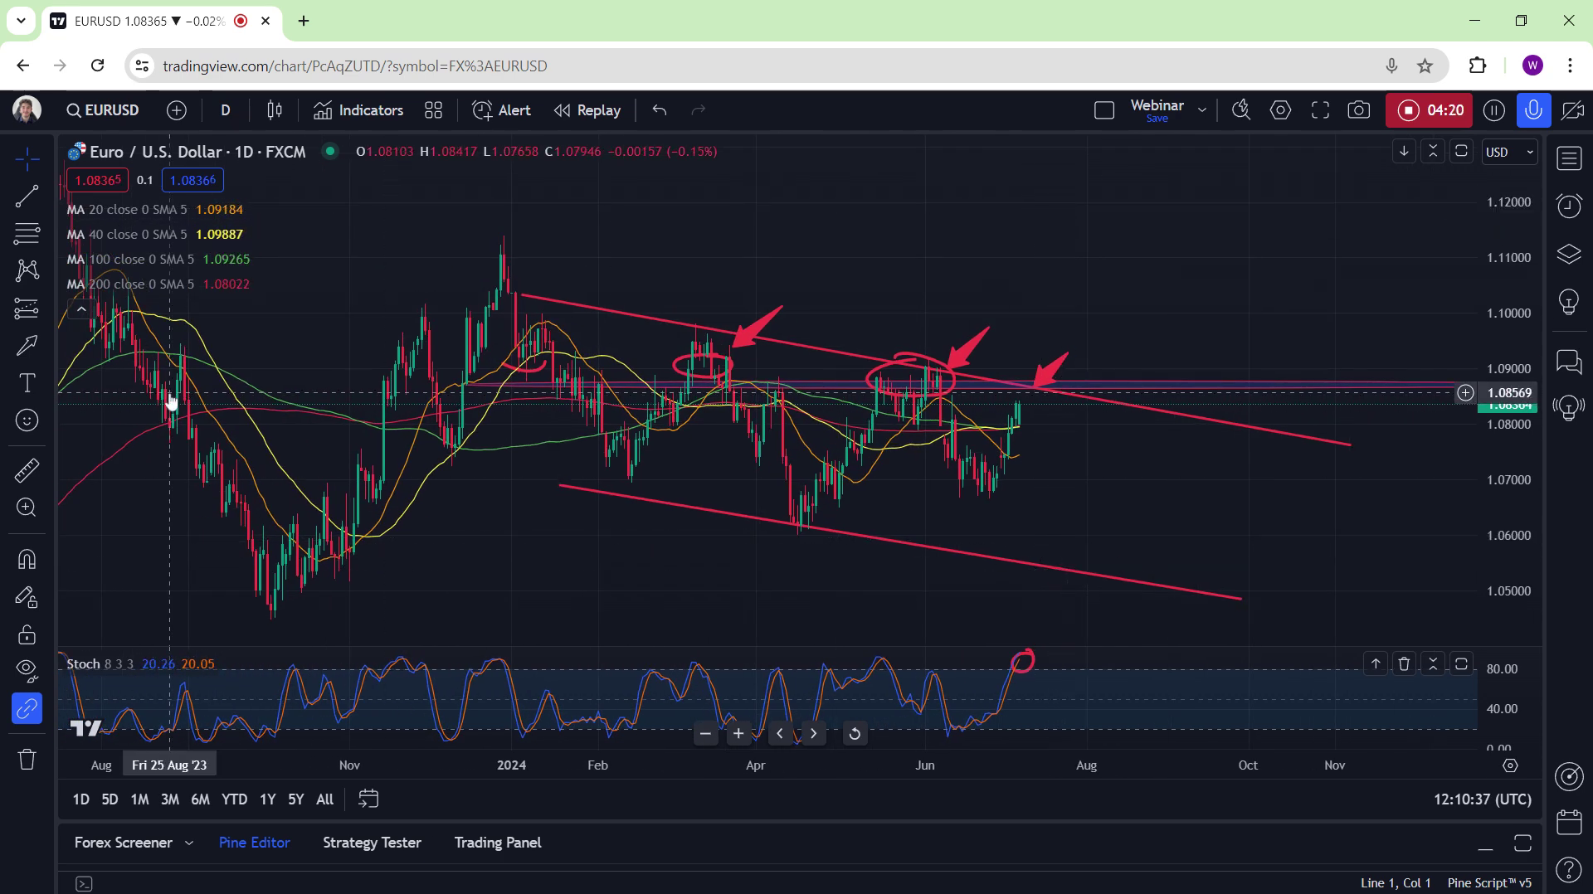
drag(1146, 483, 1087, 571)
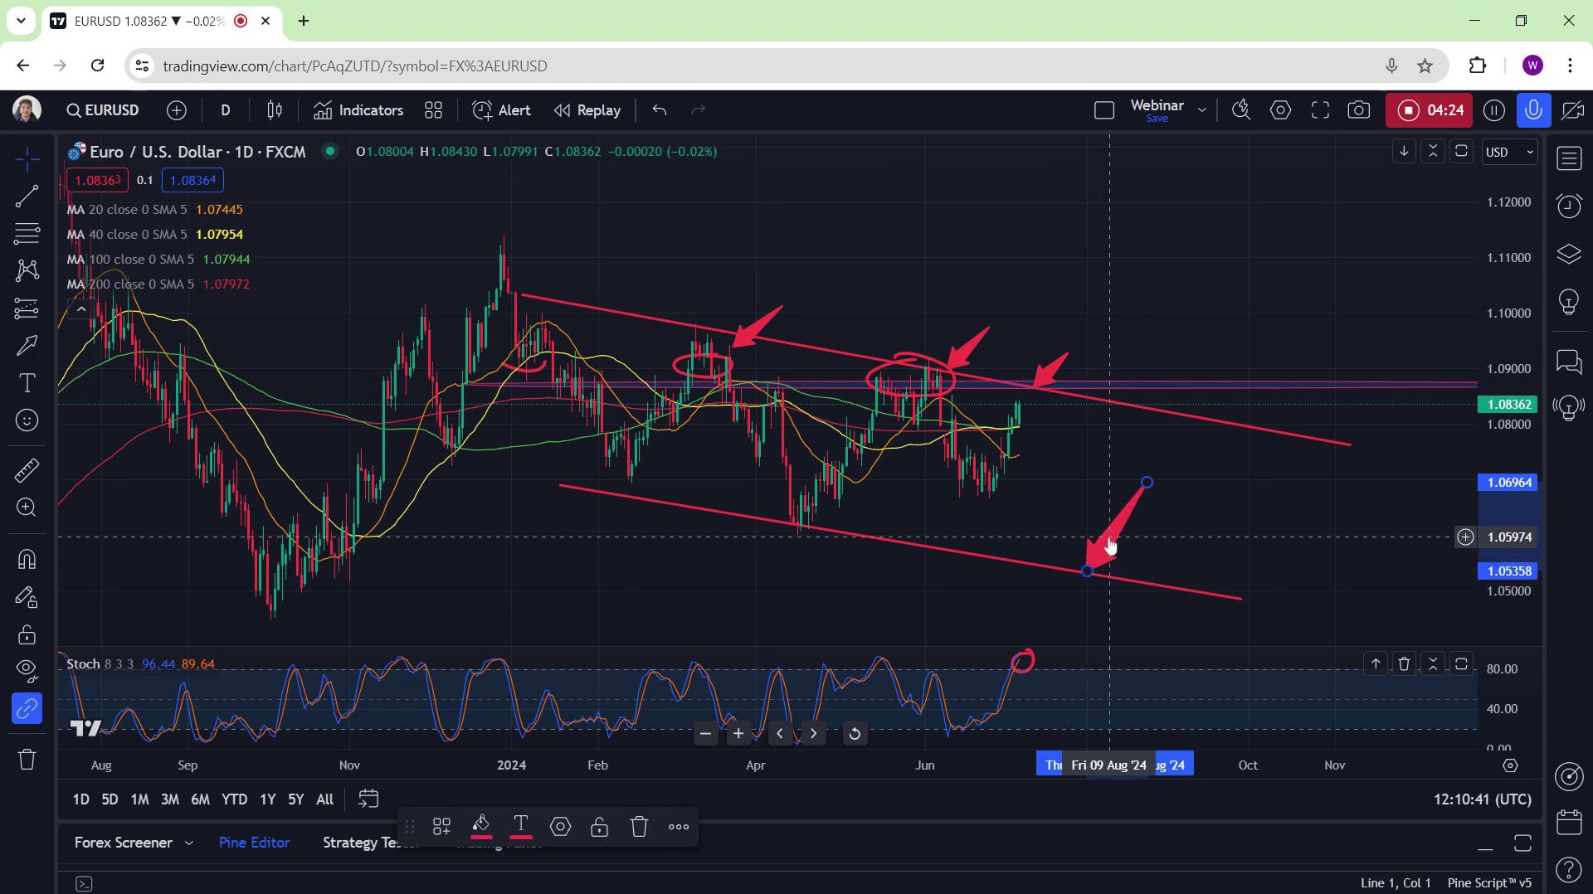
Mark a thin flat support zone at about 1.0534–1.0562 with the Ellipse tool
click(47, 342)
click(116, 662)
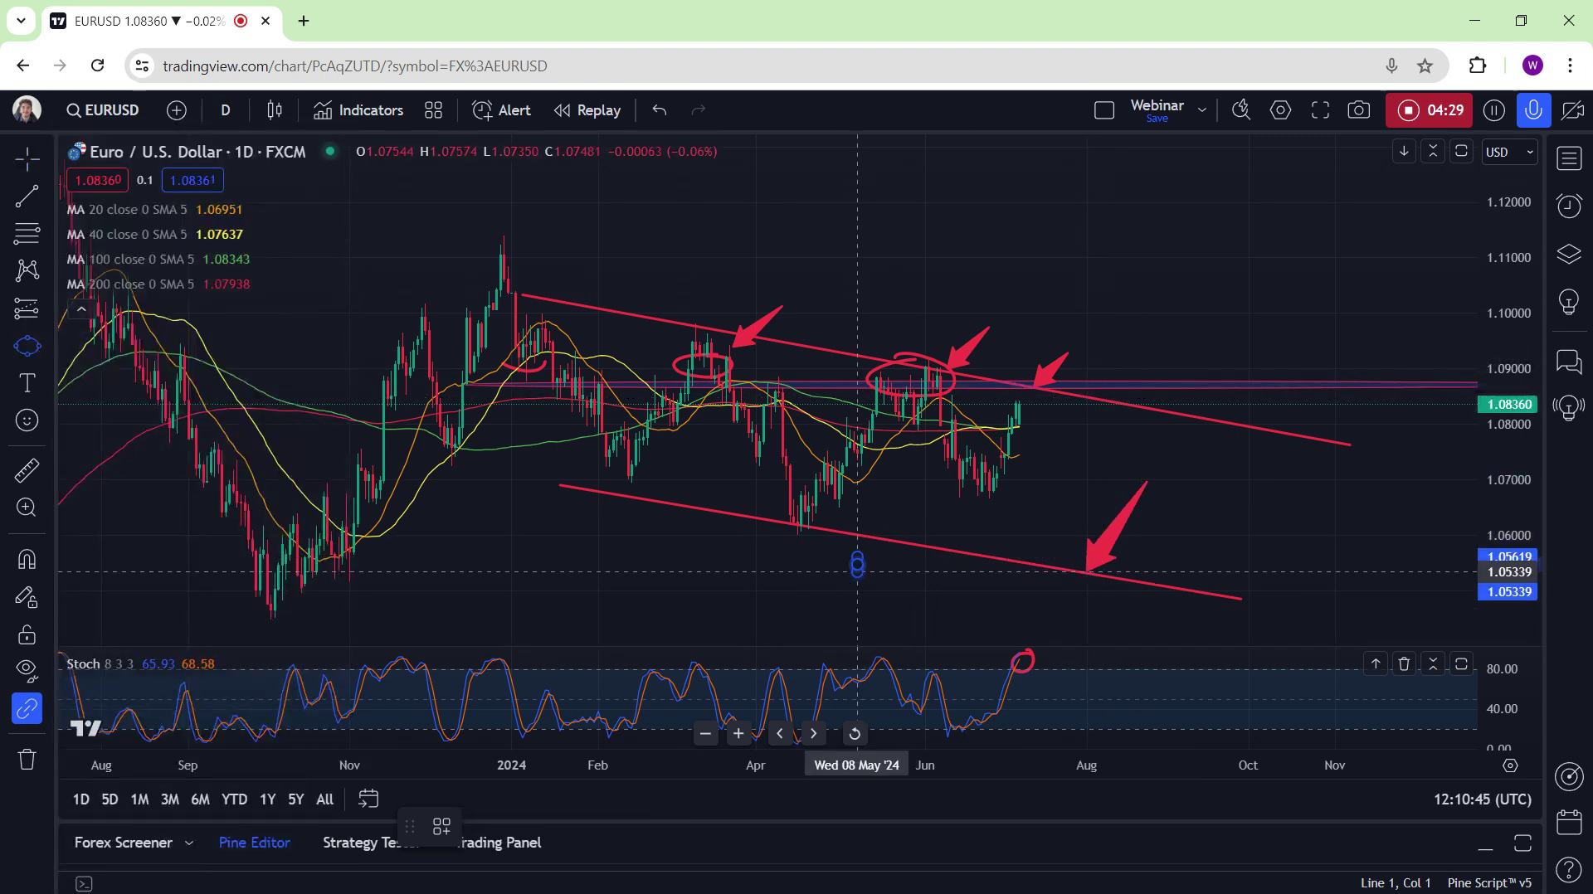
drag(857, 564, 98, 564)
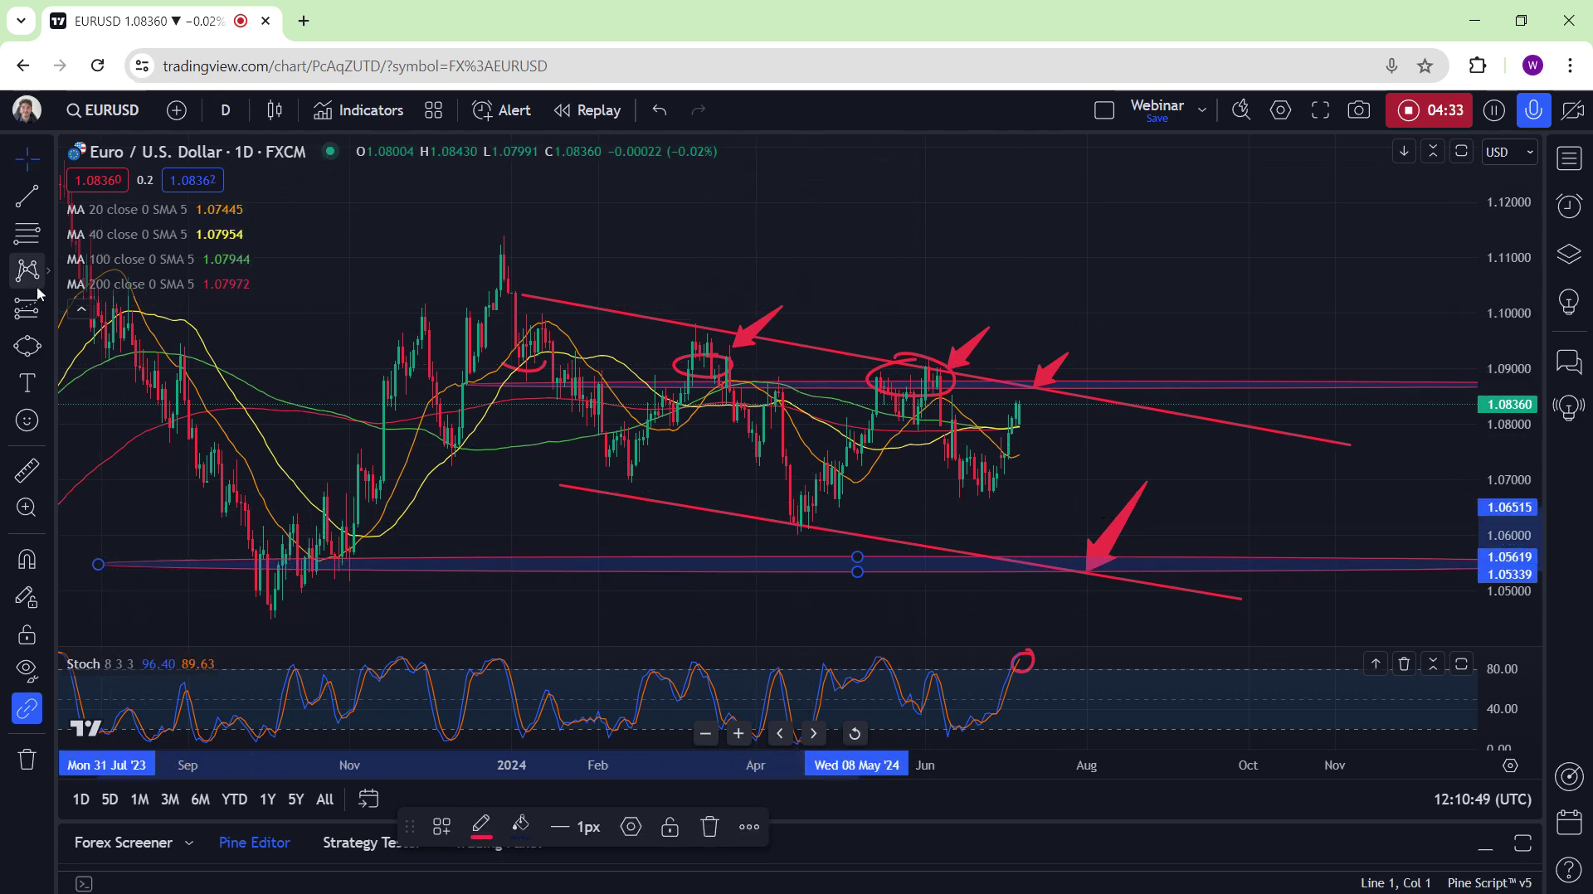
Circle the Sep–Nov 2023 lows at the support zone with the Brush
click(50, 349)
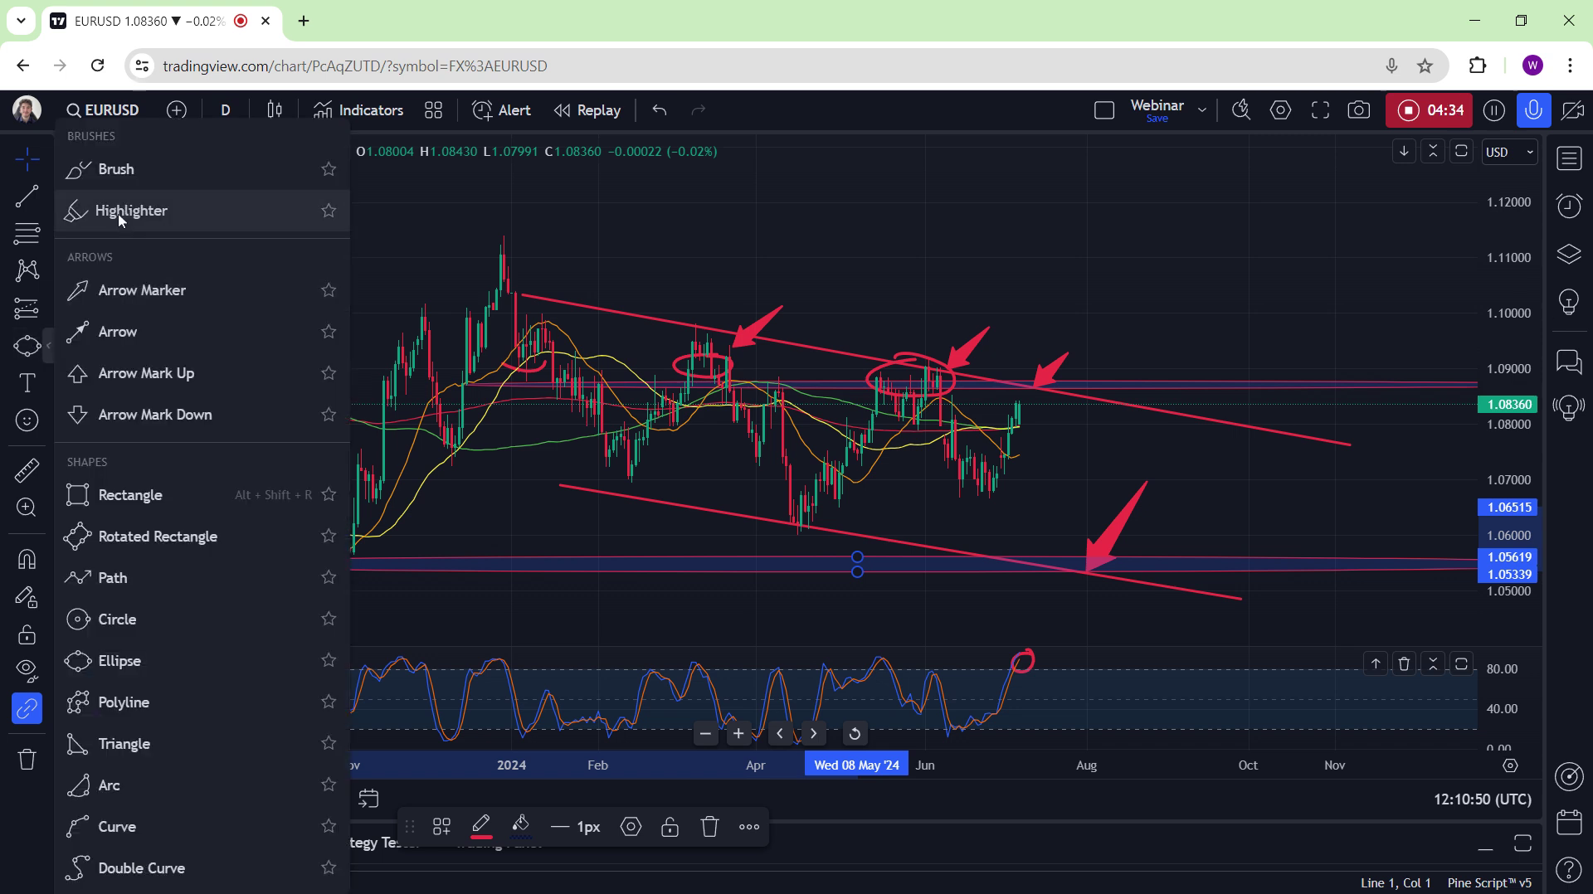
click(121, 170)
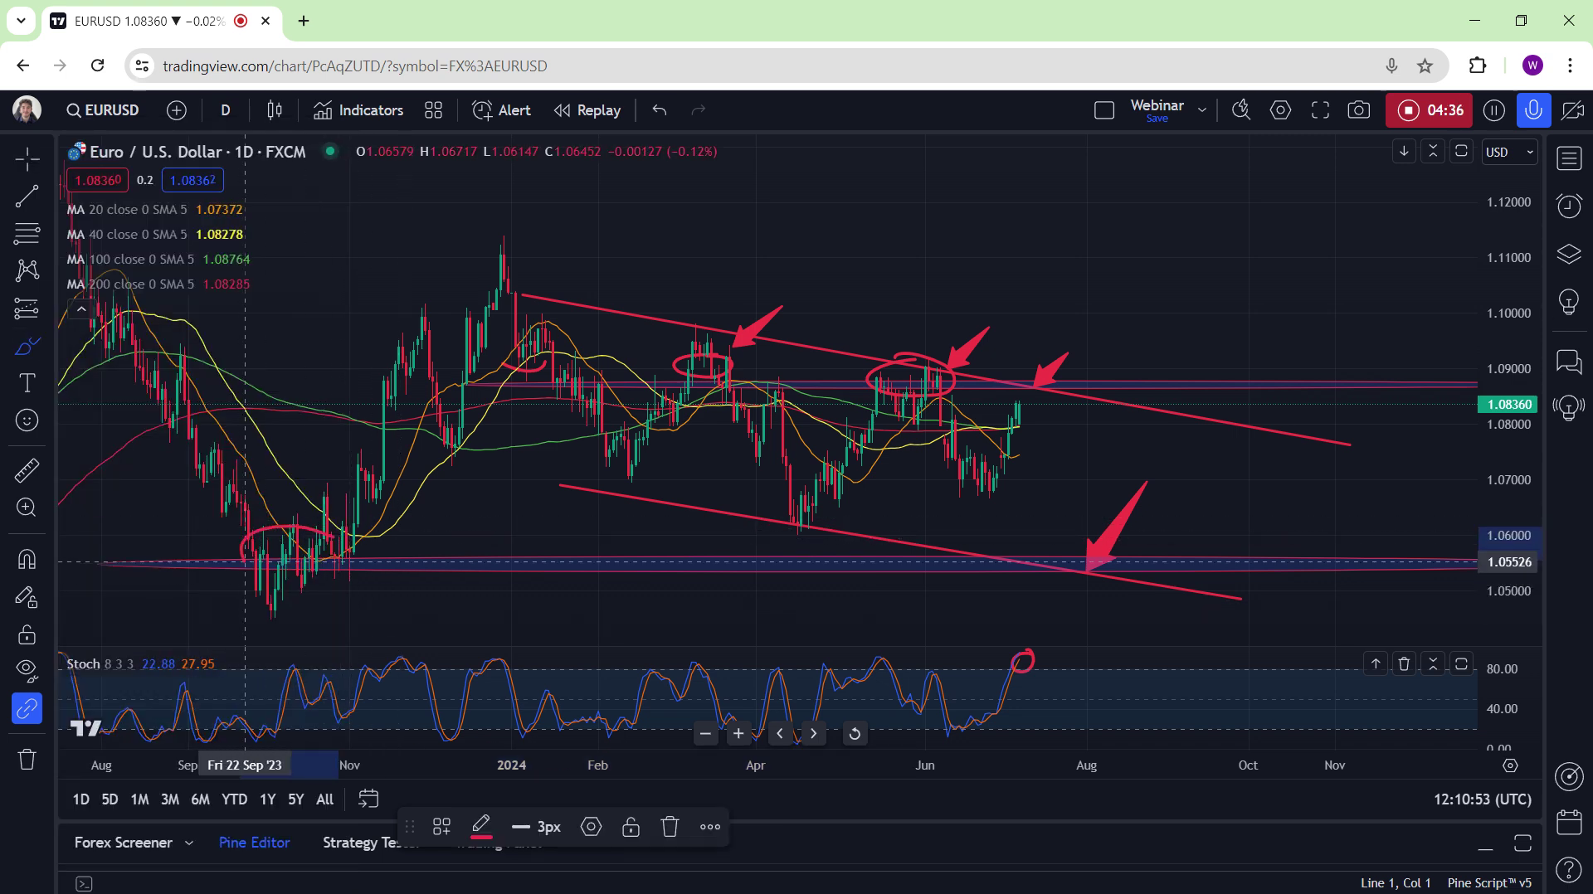
mouse_move(245, 562)
mouse_down()
mouse_move(301, 586)
mouse_move(369, 566)
mouse_up()
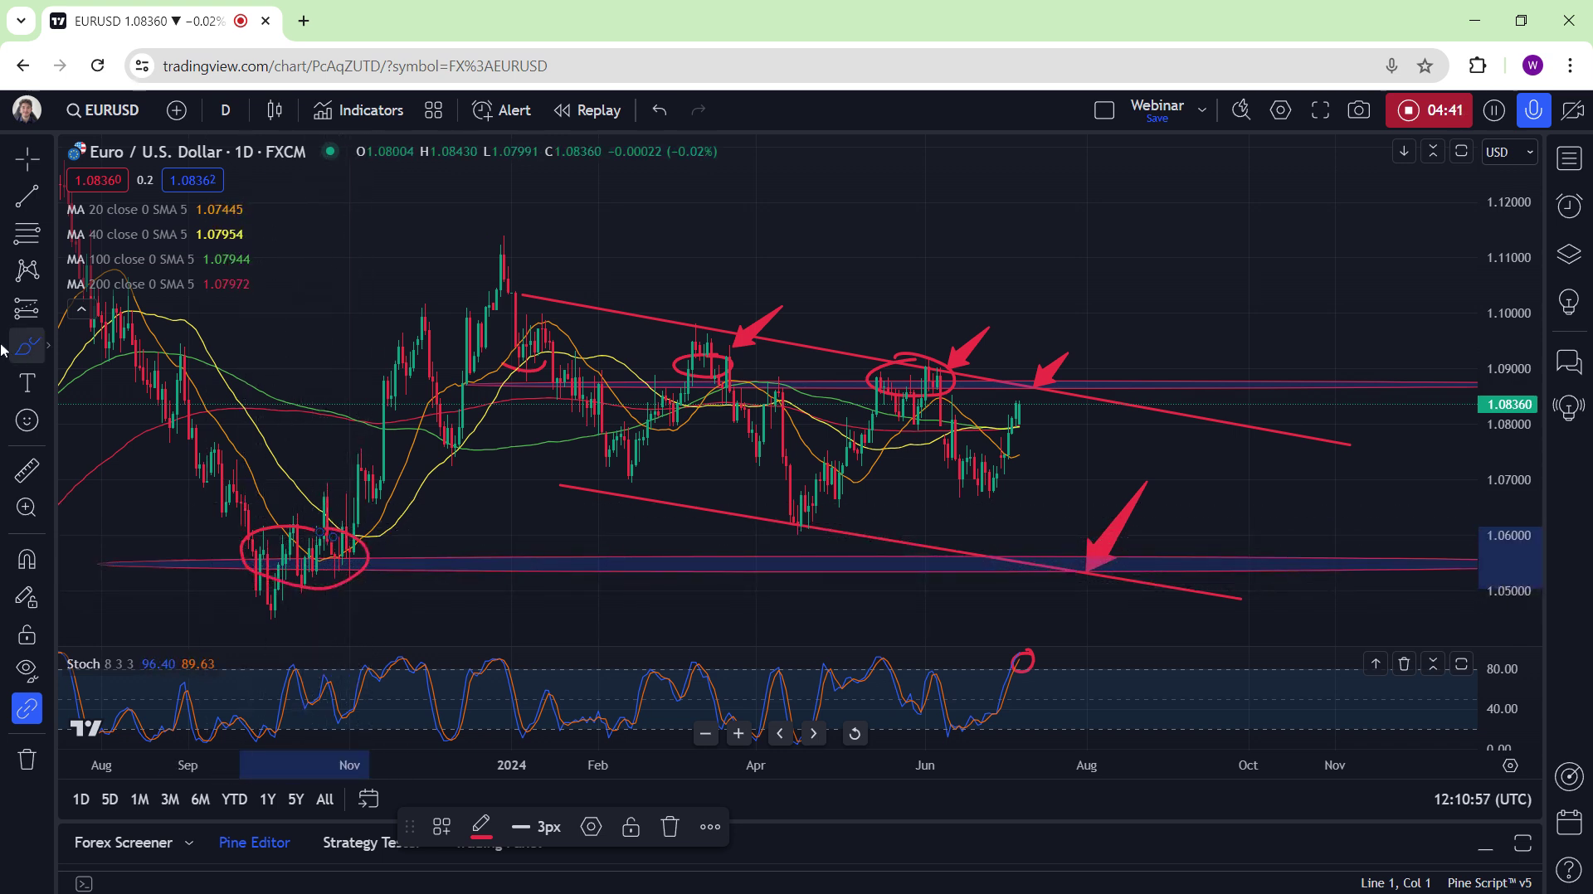
Point four red arrows at the circled October 2023 lows and move the lower channel line's left end
click(48, 348)
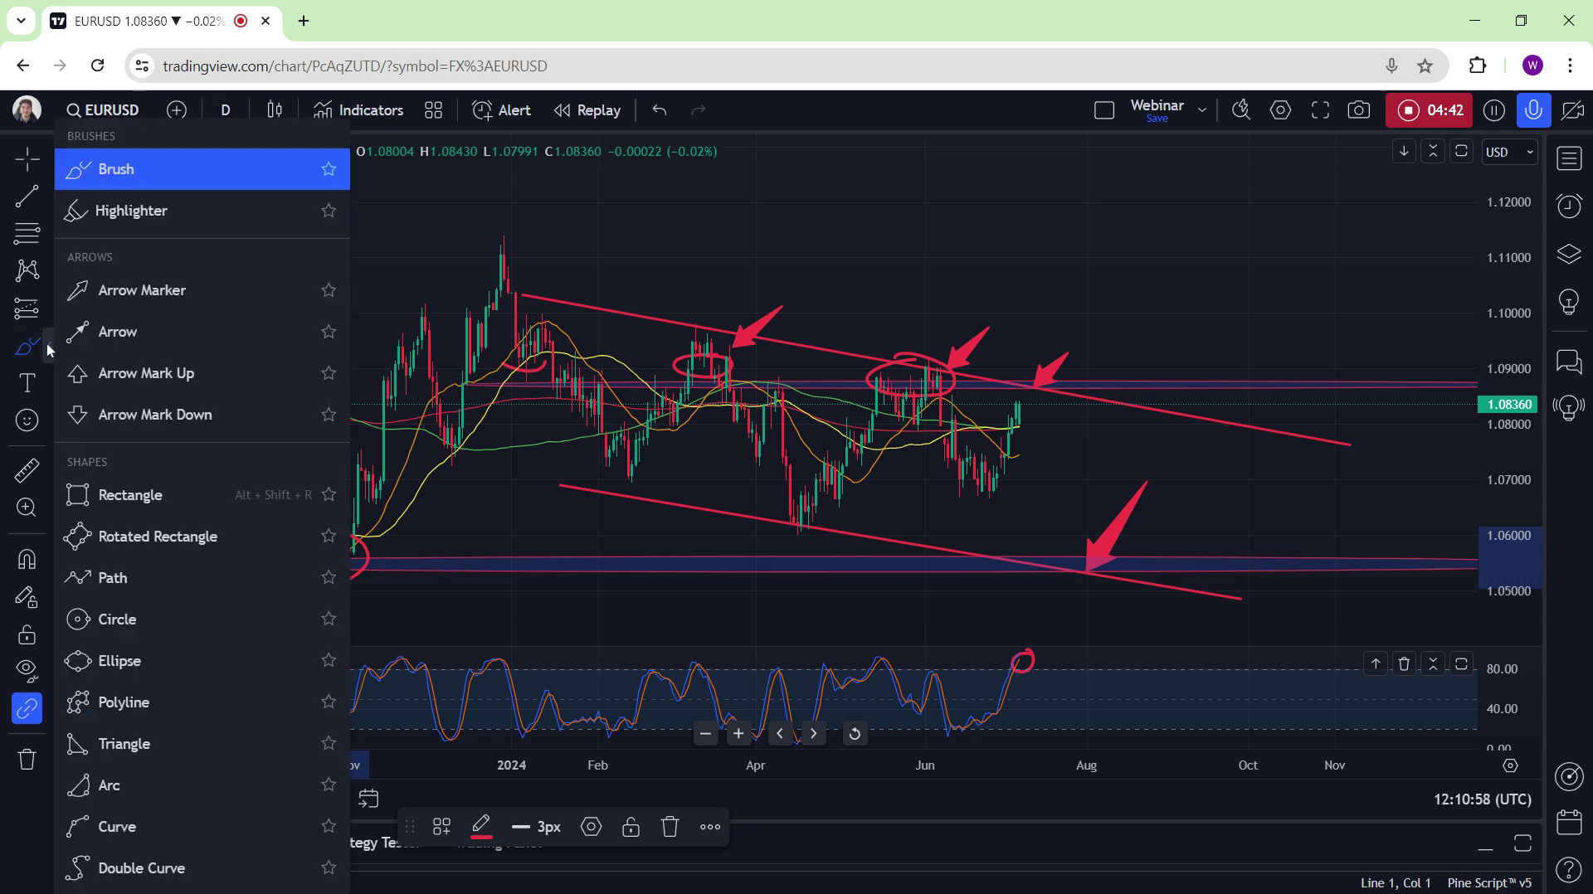
click(124, 327)
click(395, 635)
click(356, 575)
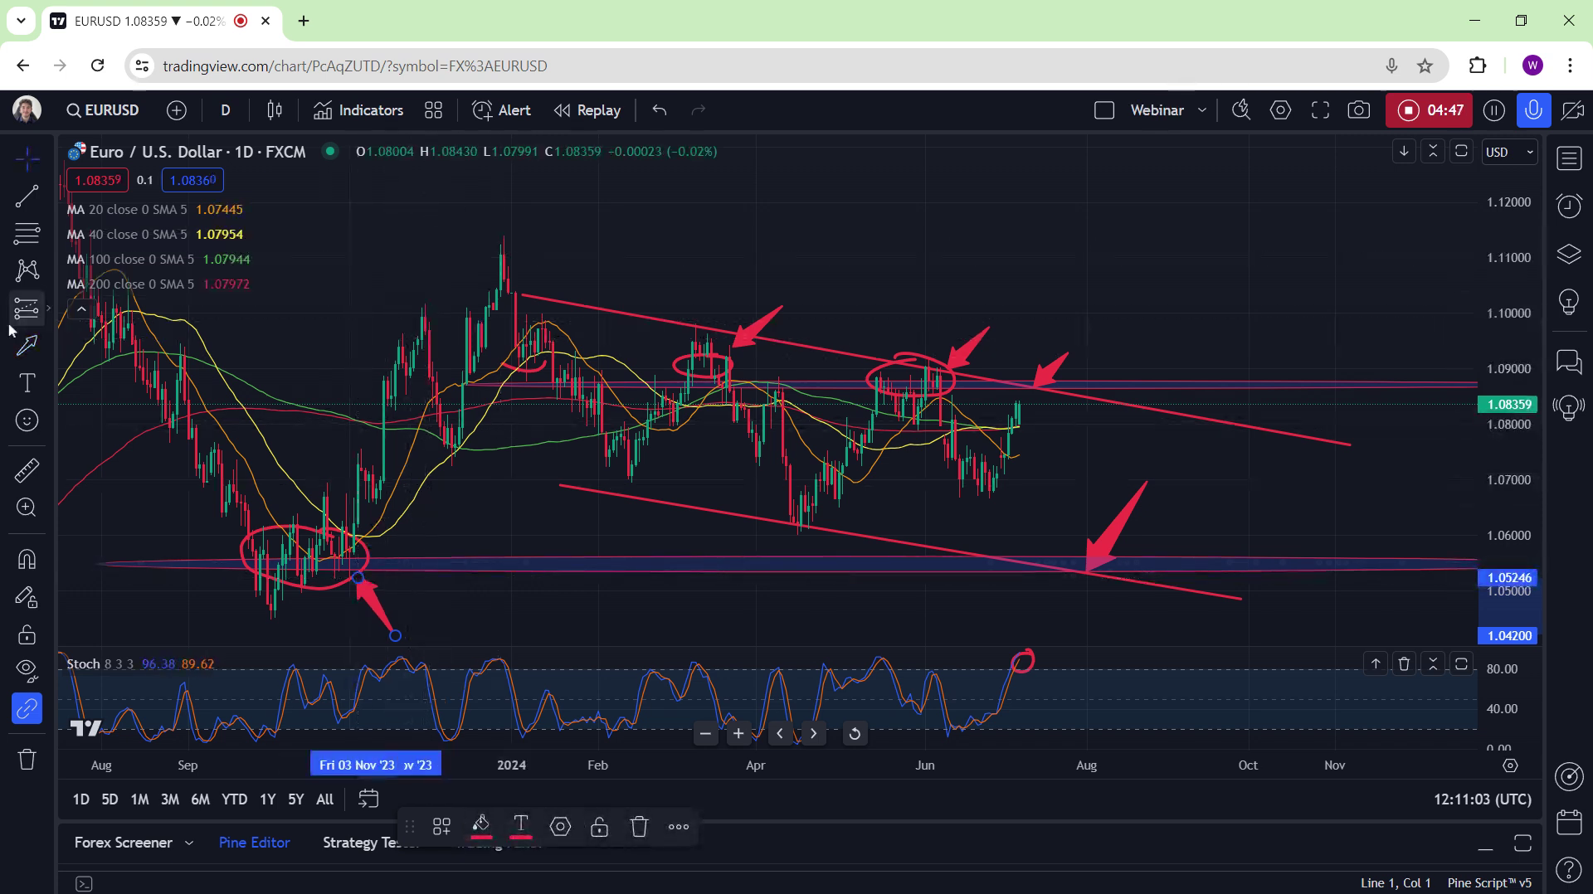
click(382, 622)
click(315, 630)
click(336, 583)
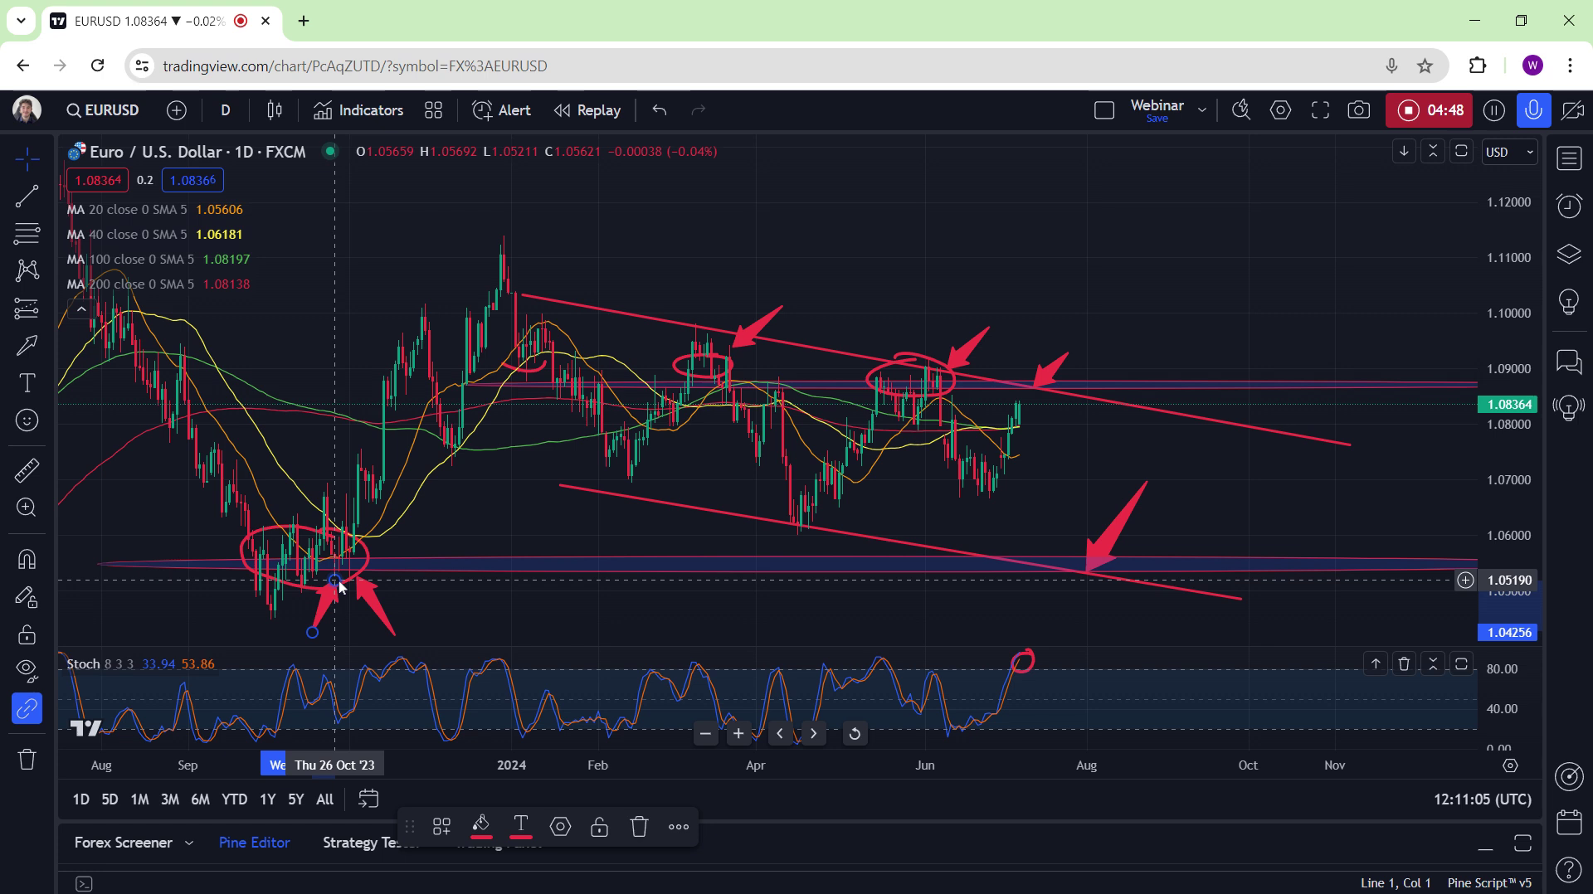
click(334, 611)
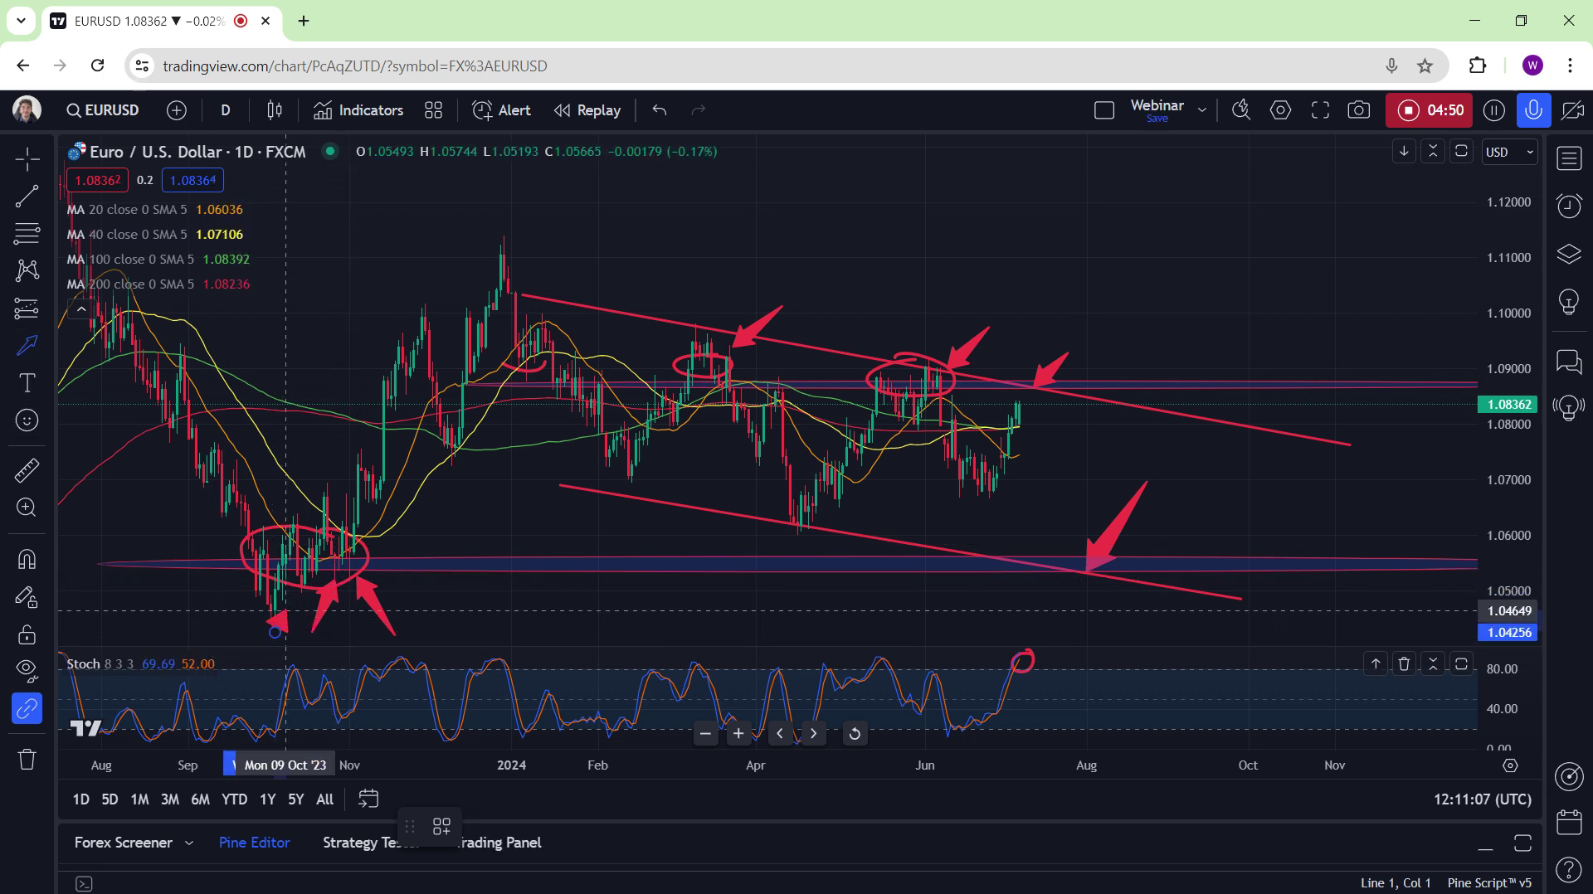
click(299, 585)
click(195, 558)
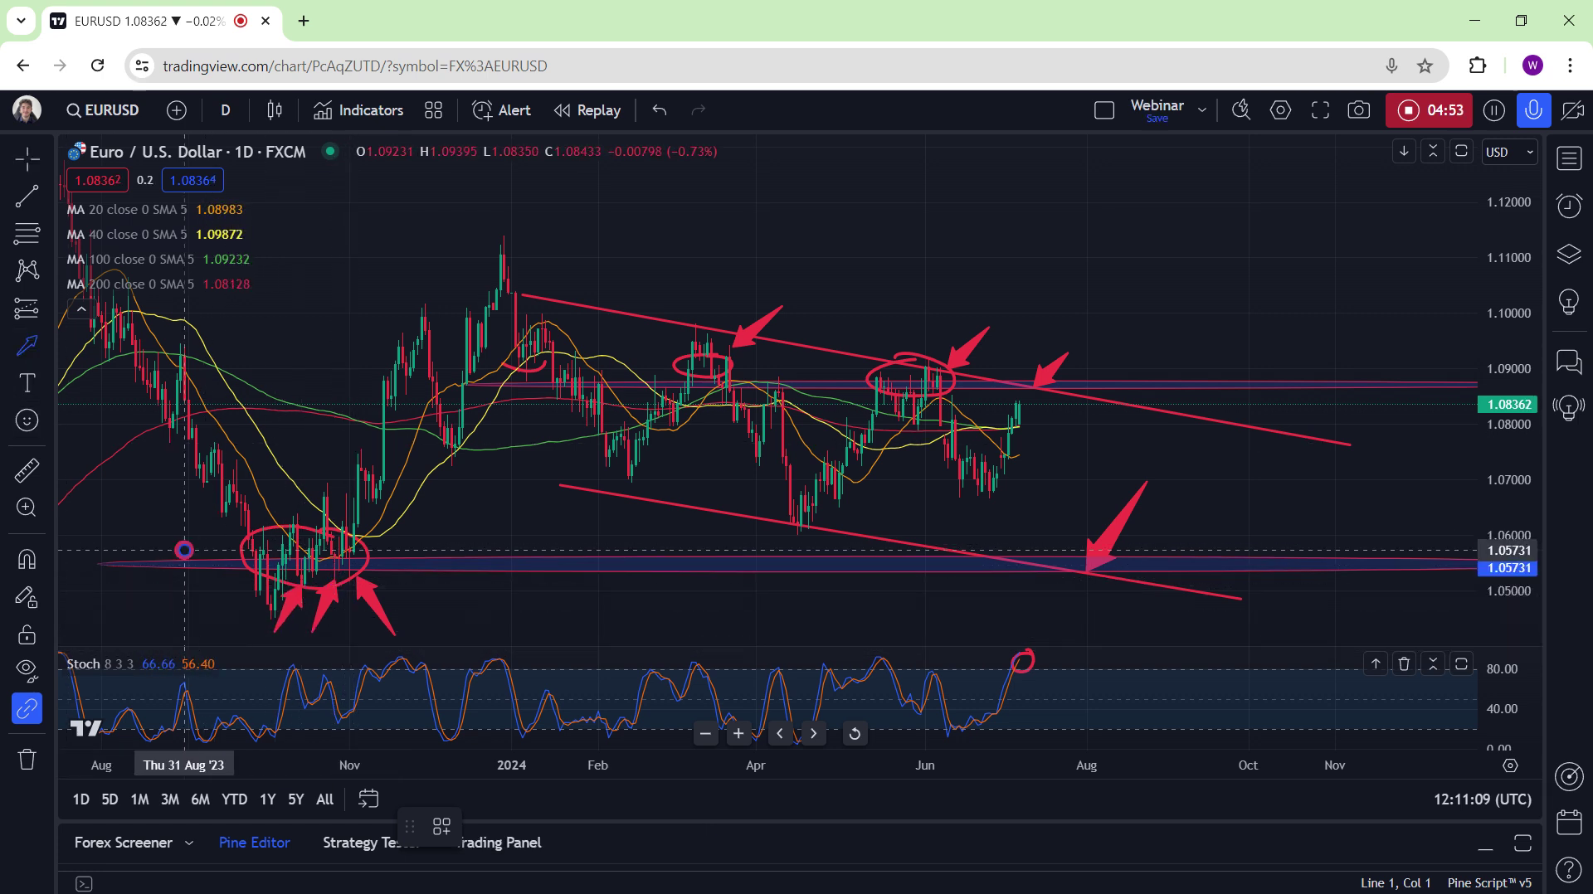
click(249, 576)
click(1060, 320)
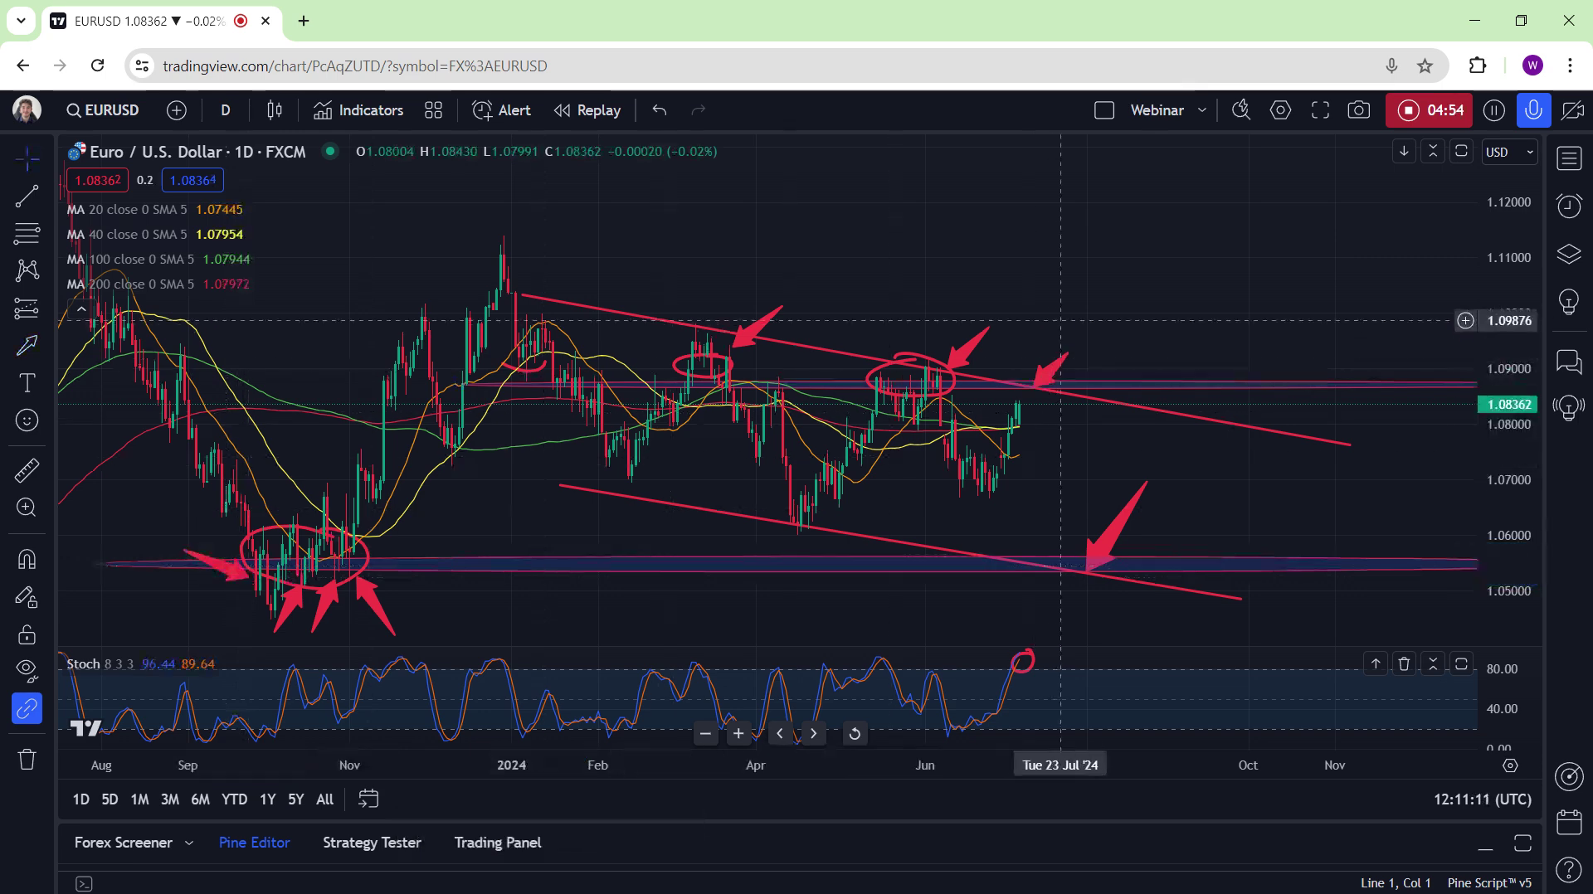
drag(563, 491, 475, 469)
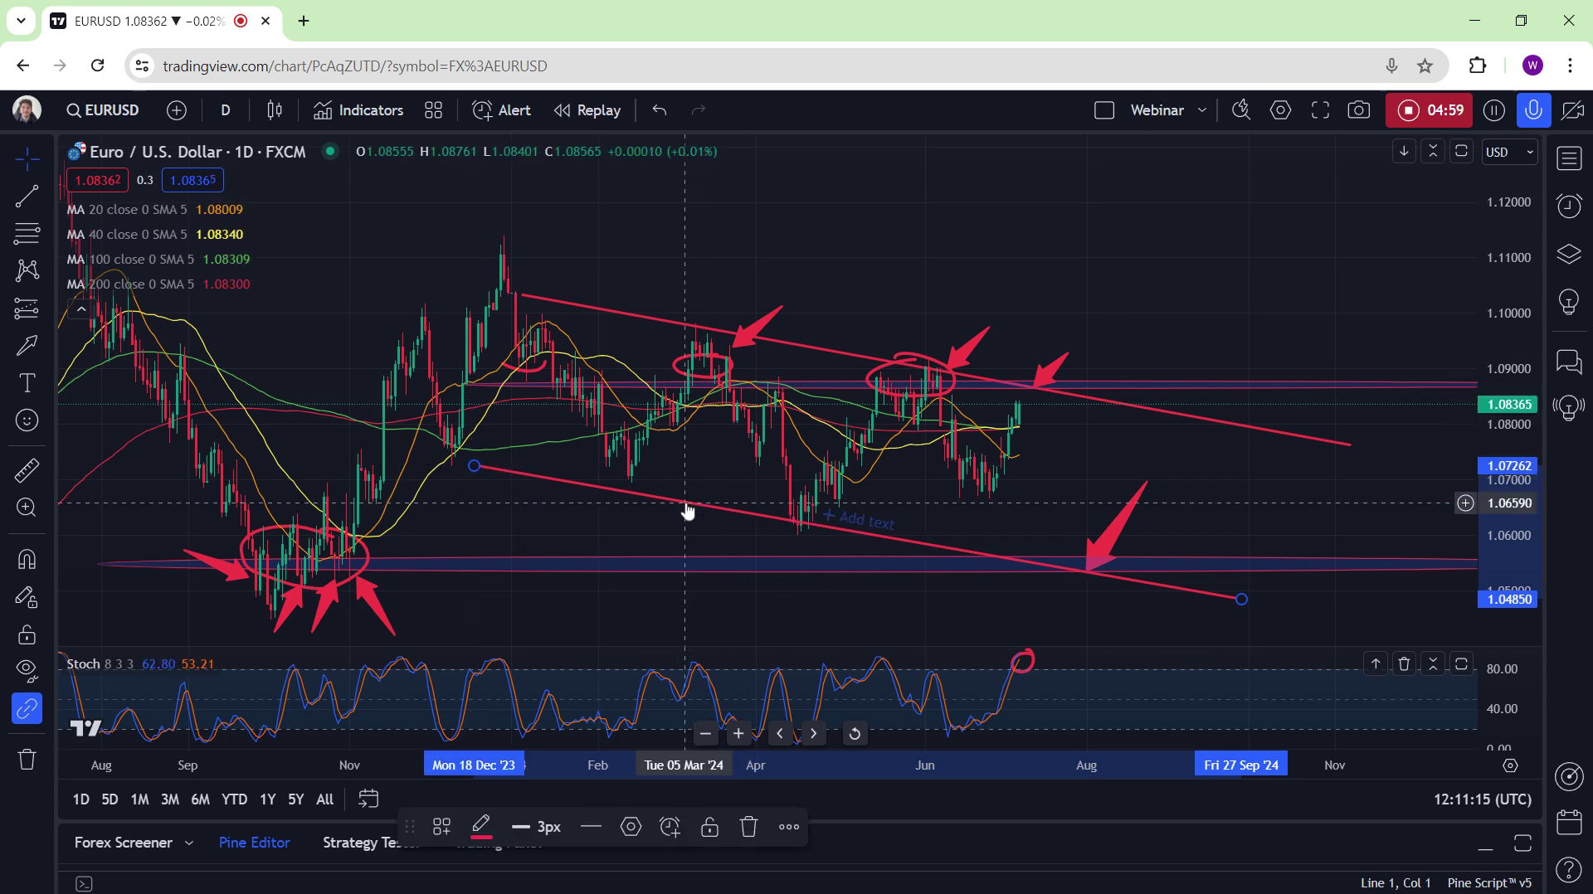
Move the lower channel line to run from mid-December 2023 near 1.0745 to about 1.0478 in late September 2024
drag(686, 502, 682, 492)
drag(1242, 593, 1245, 609)
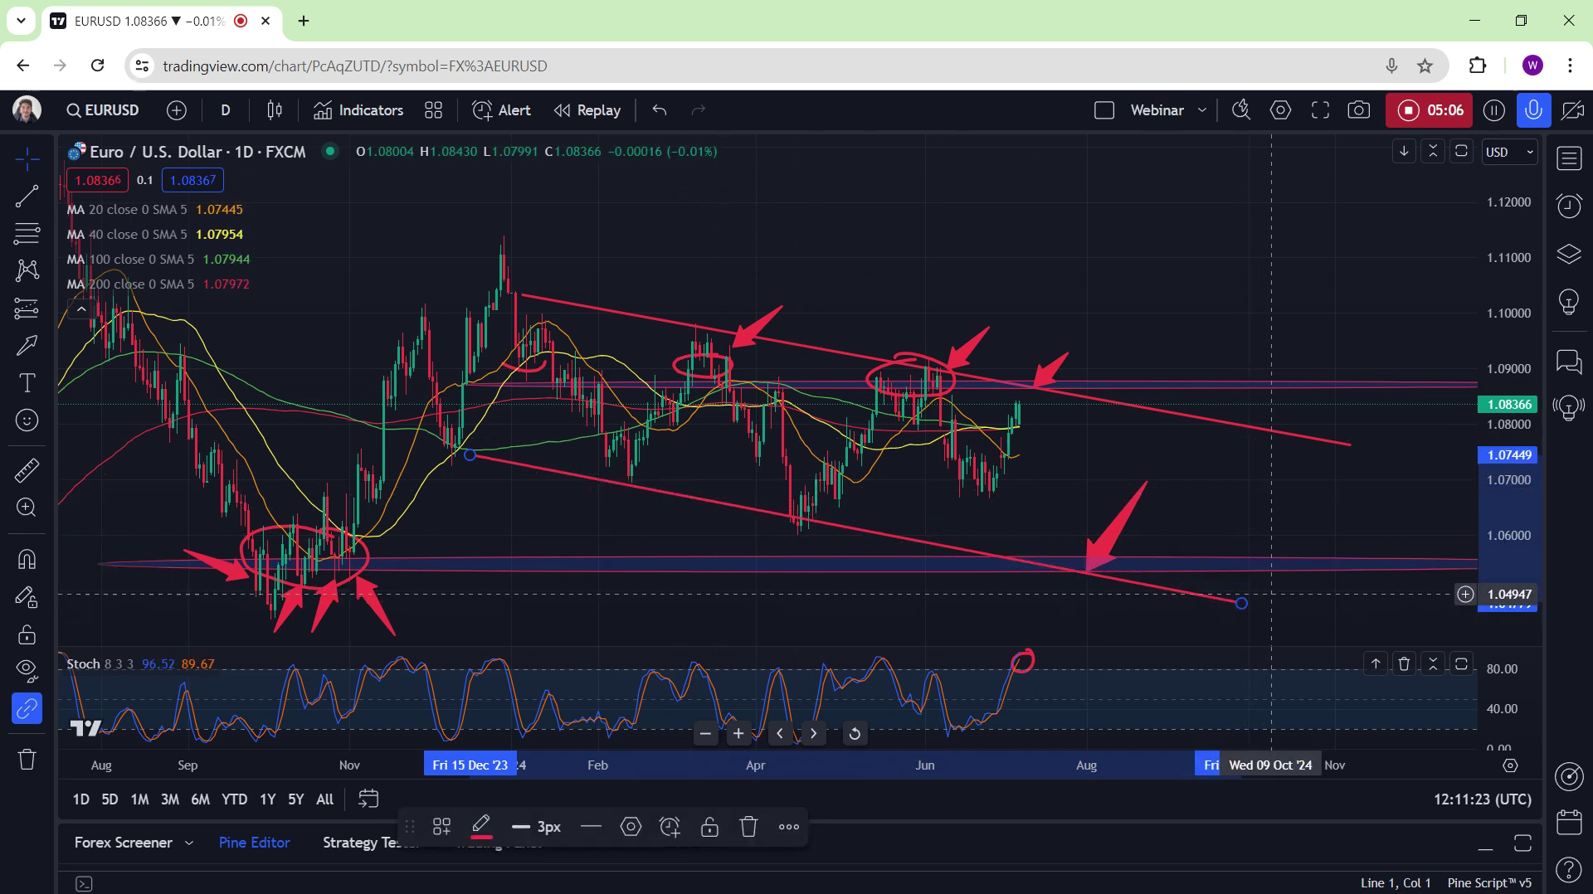
drag(1242, 612, 1246, 606)
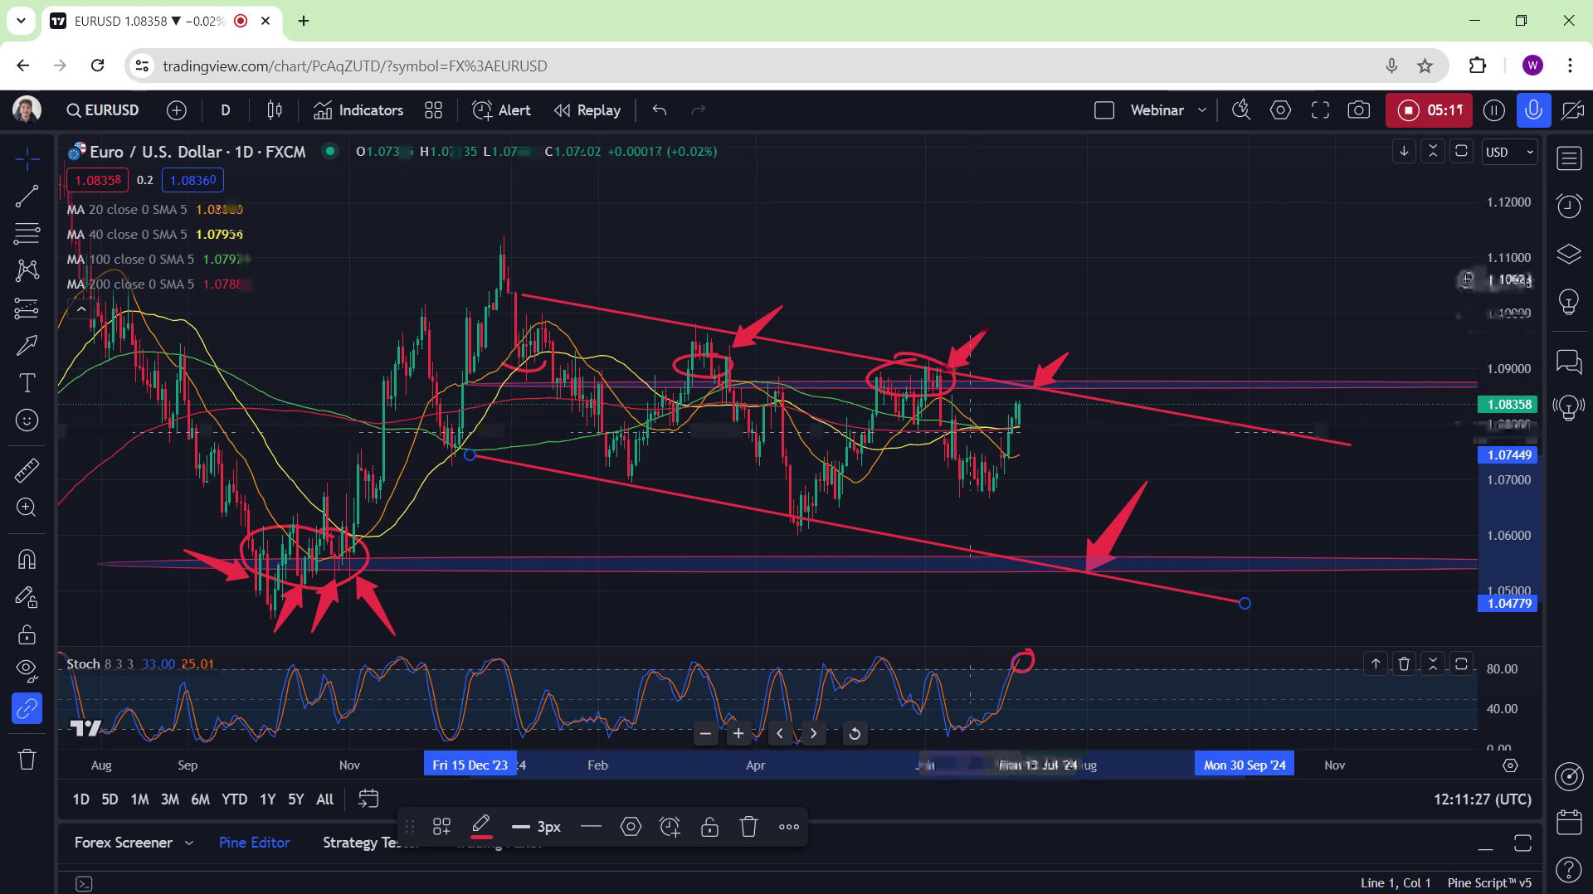
Remove all drawings from the chart and draw a red arrow pointing down at the latest candles
right_click(1037, 278)
click(1104, 714)
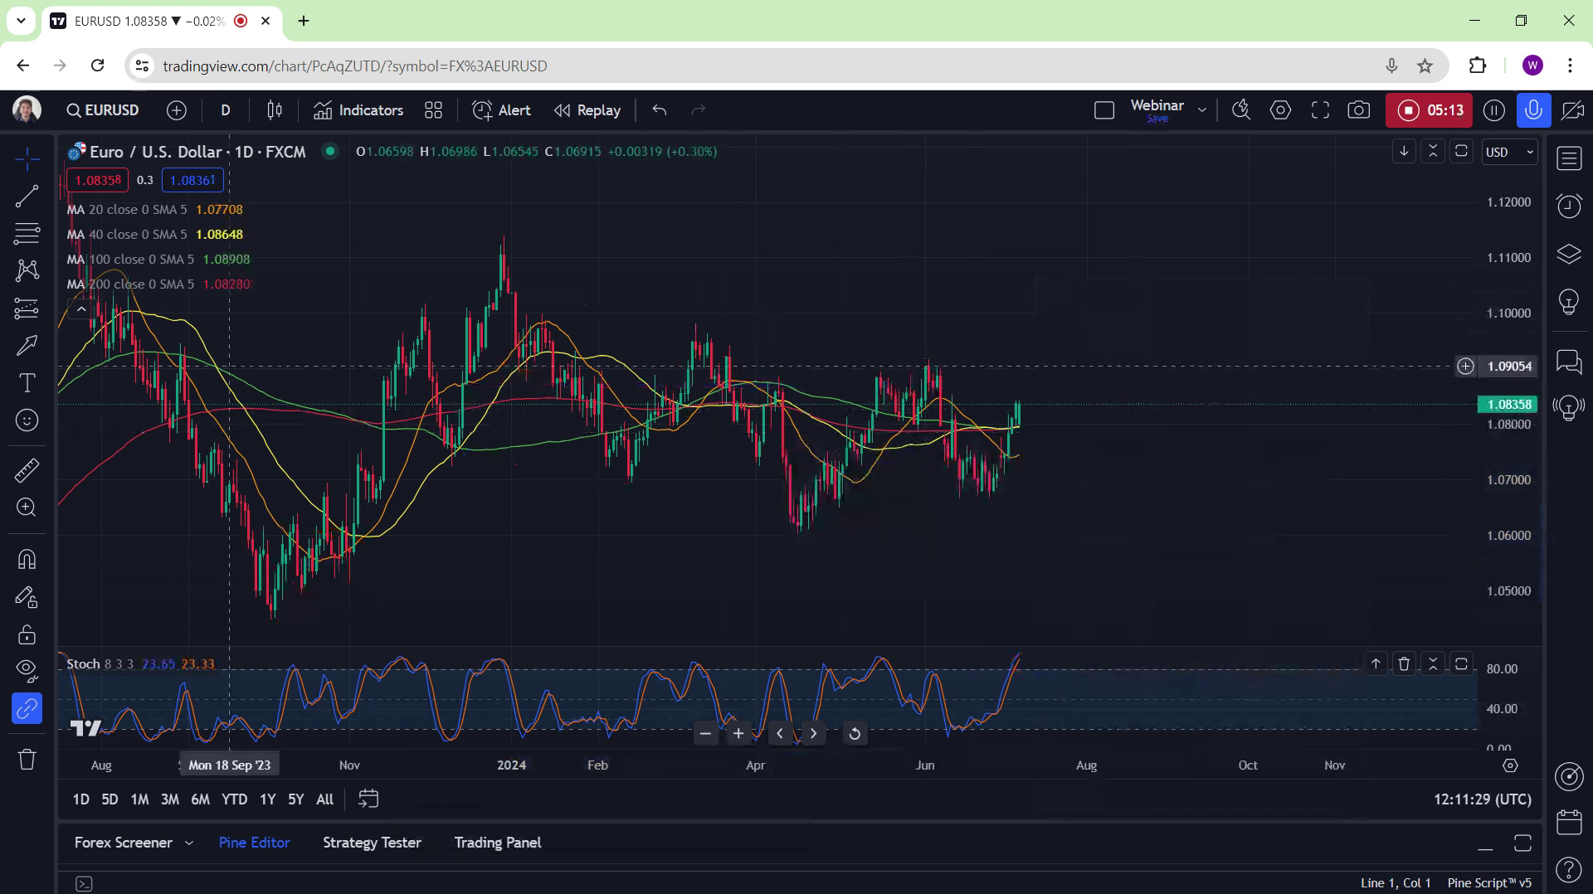
click(26, 345)
drag(1060, 320, 1041, 371)
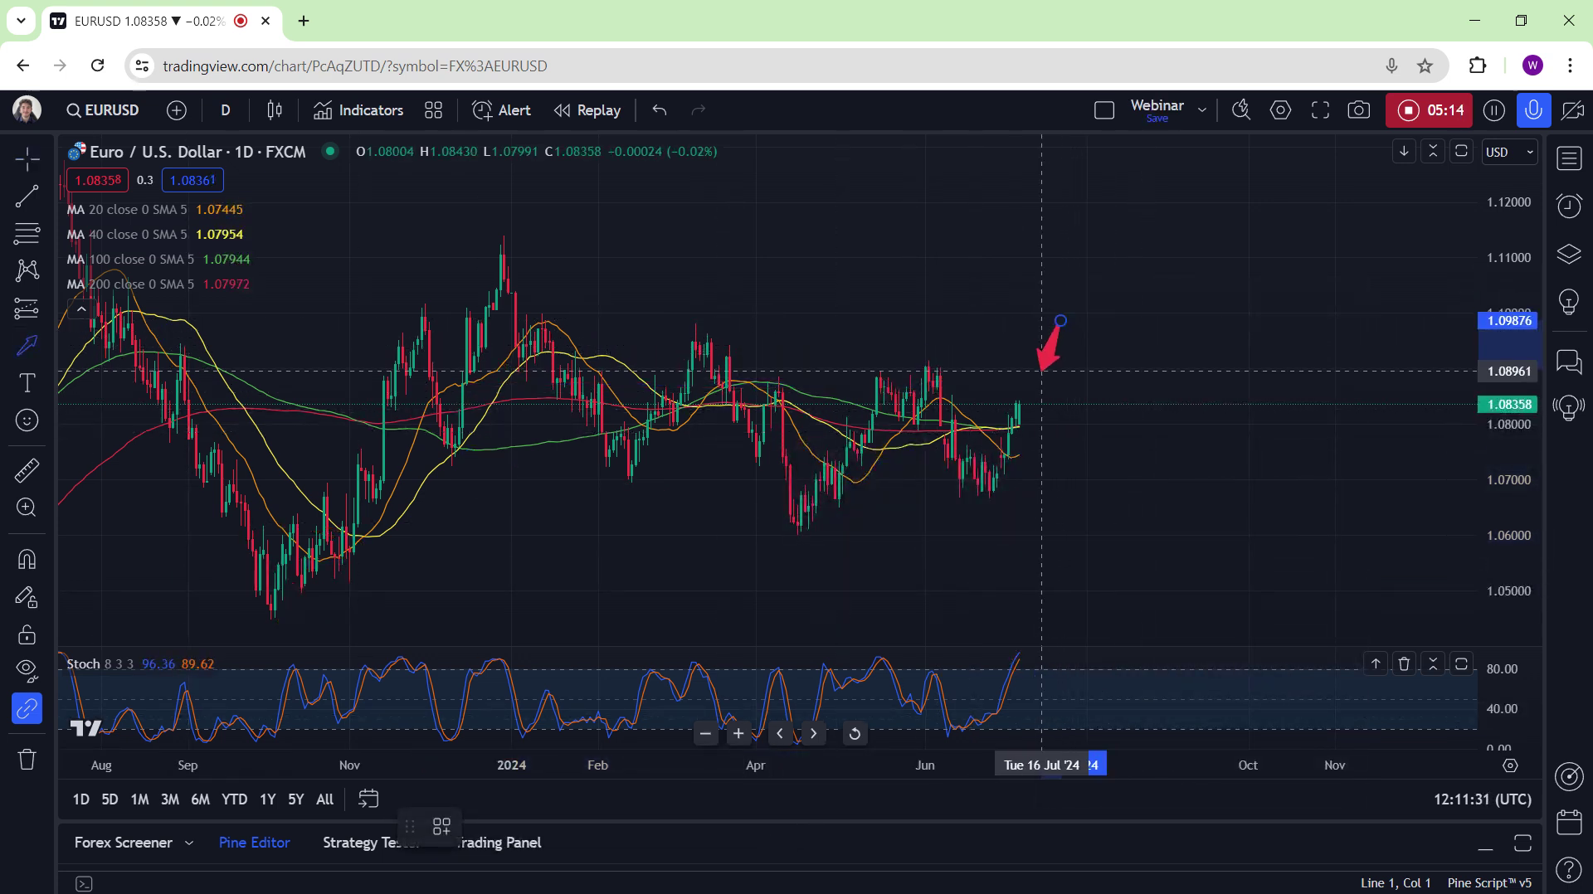
click(1041, 371)
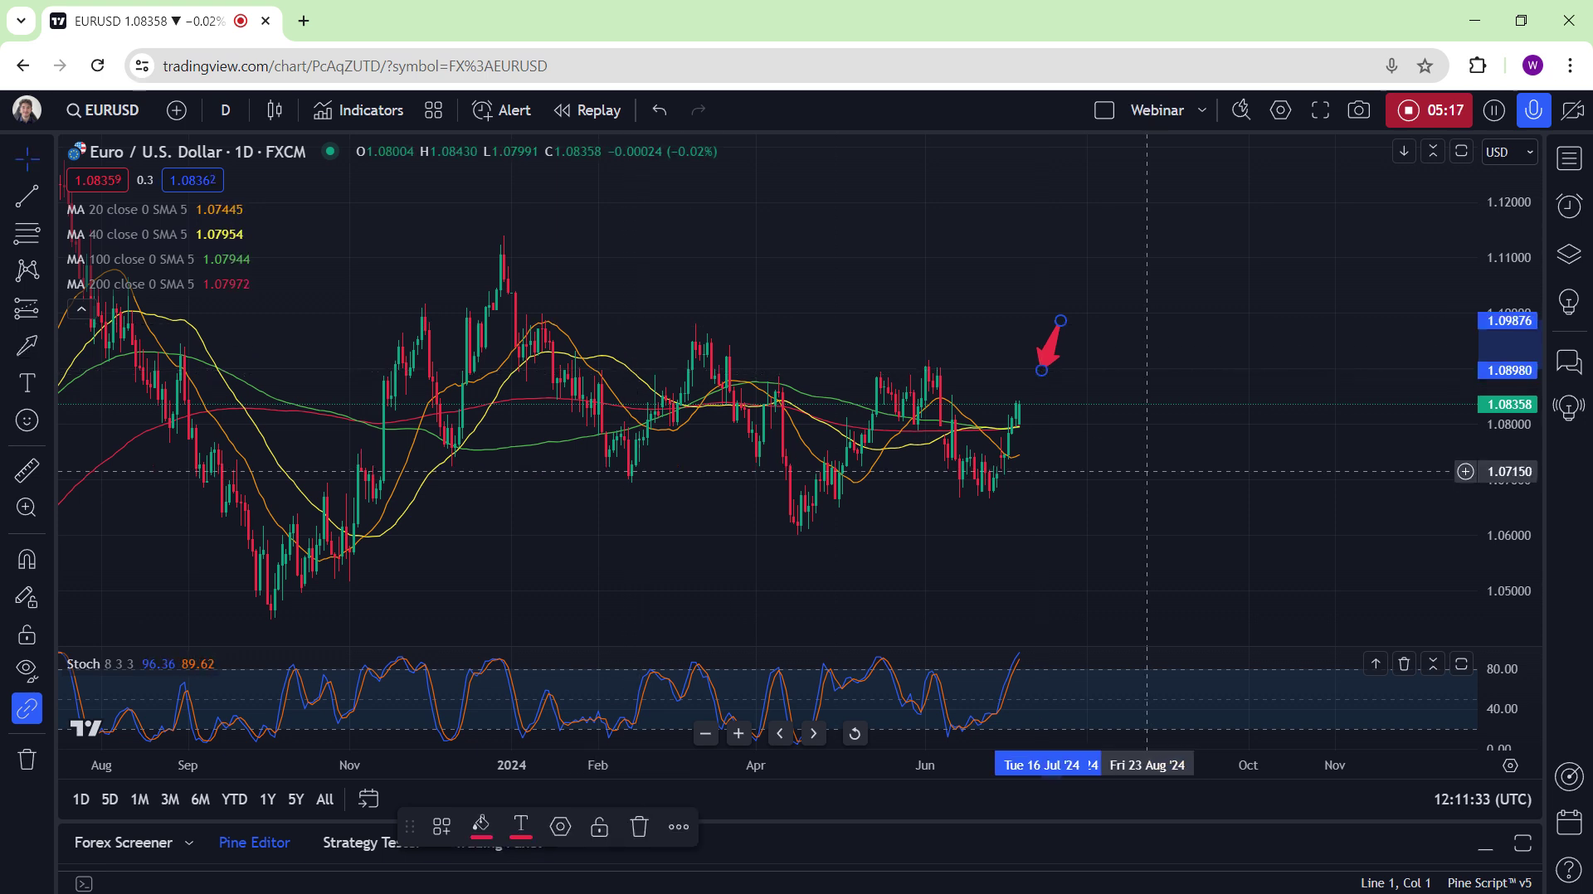
Add an upward arrow near the chart bottom and a new lower trend line from 10 Jan 2024 to late September
click(27, 345)
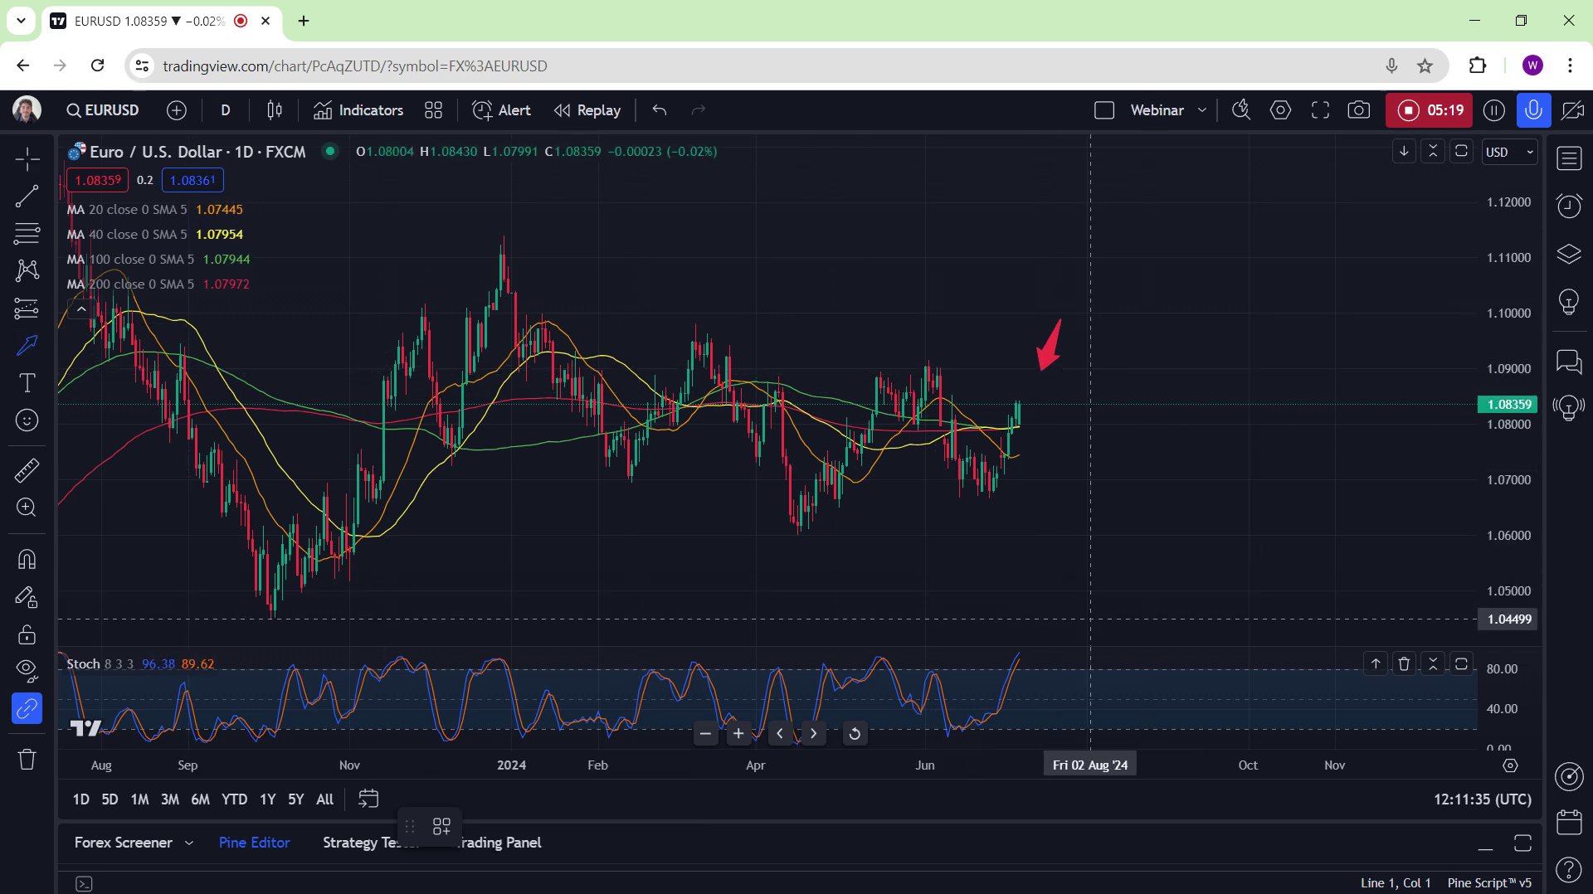
drag(1097, 616, 1102, 583)
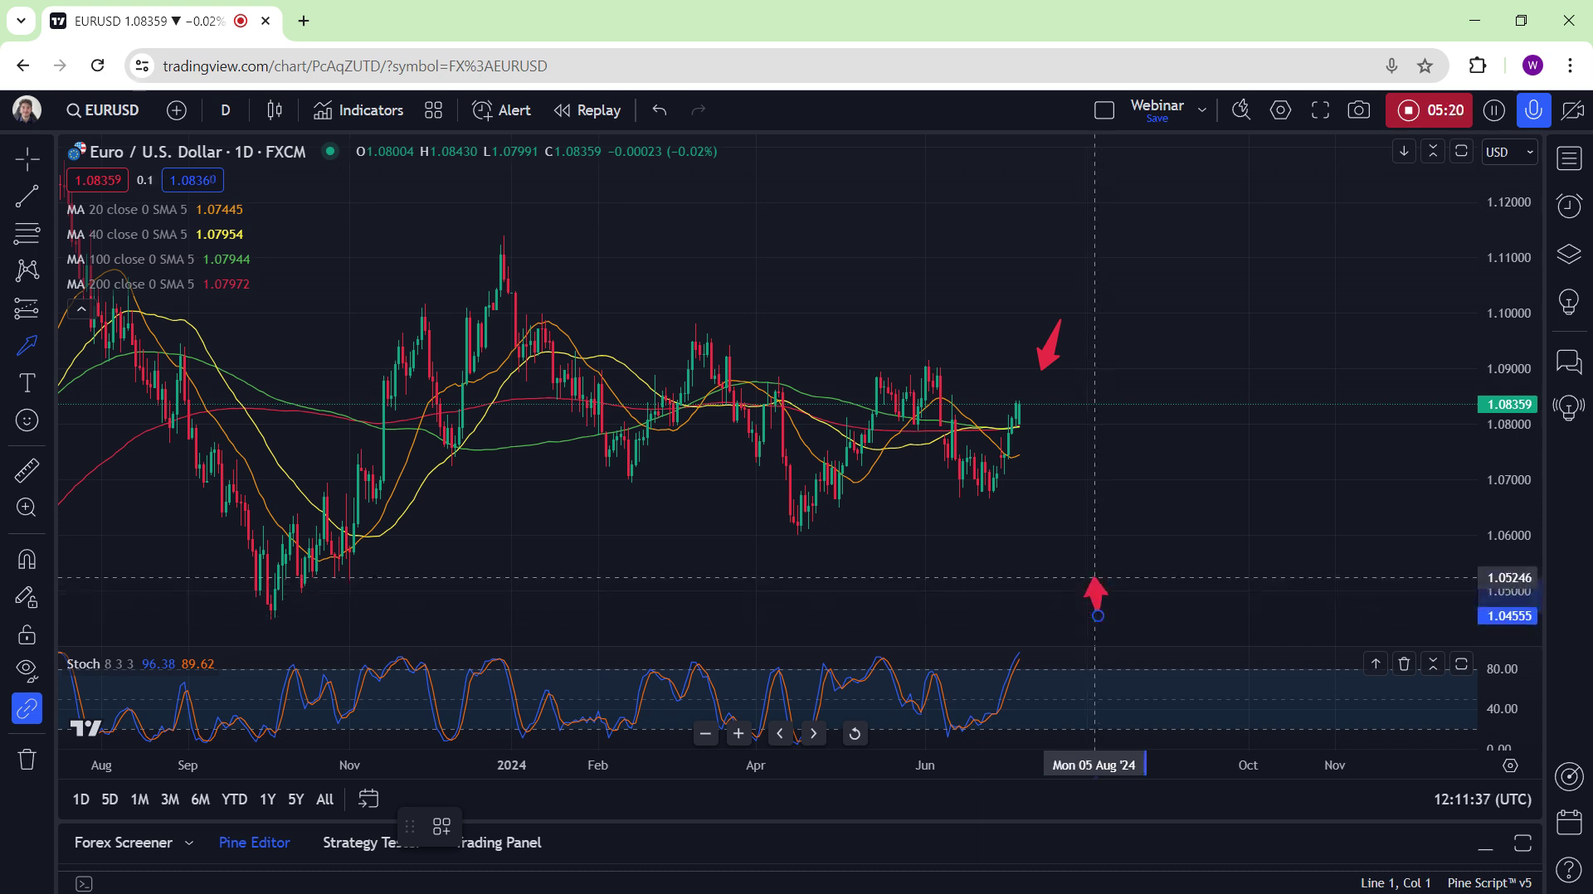
click(27, 195)
mouse_move(538, 465)
mouse_down()
mouse_move(816, 549)
mouse_move(1237, 615)
mouse_up()
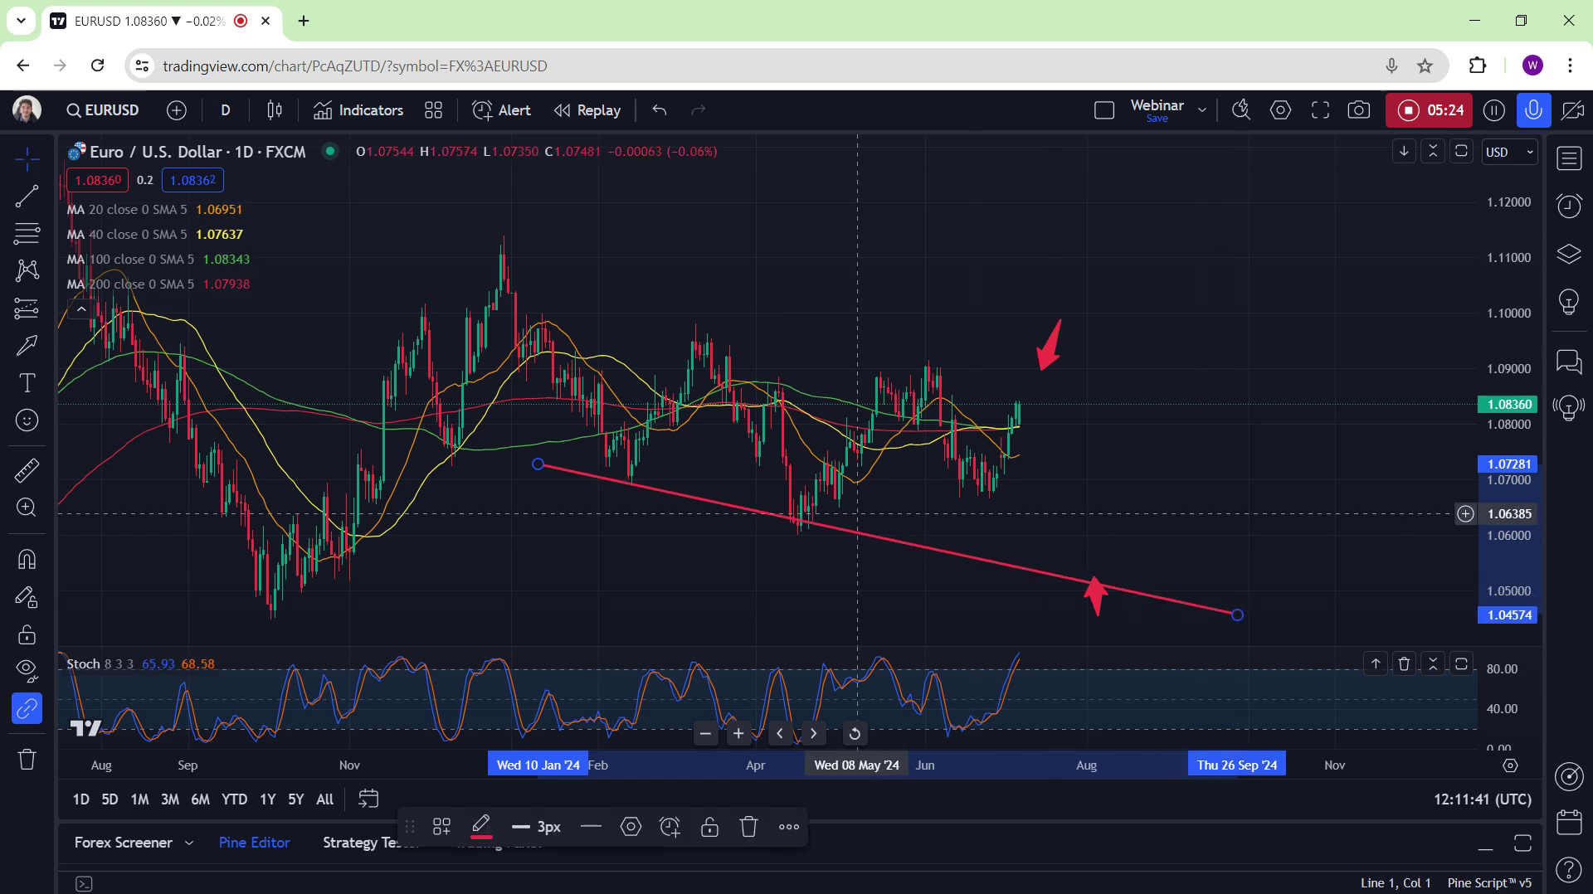